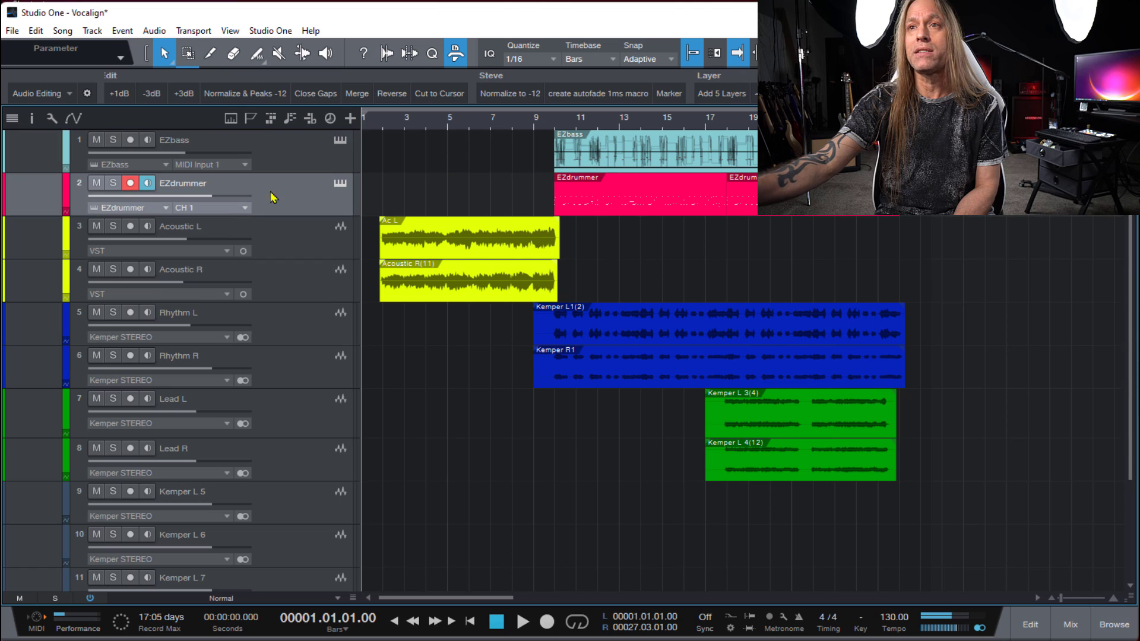
# - Solo the Acoustic L and Acoustic R tracks, play them together from bar 1 beat 4, and clear both solos
pyautogui.click(113, 226)
pyautogui.click(113, 269)
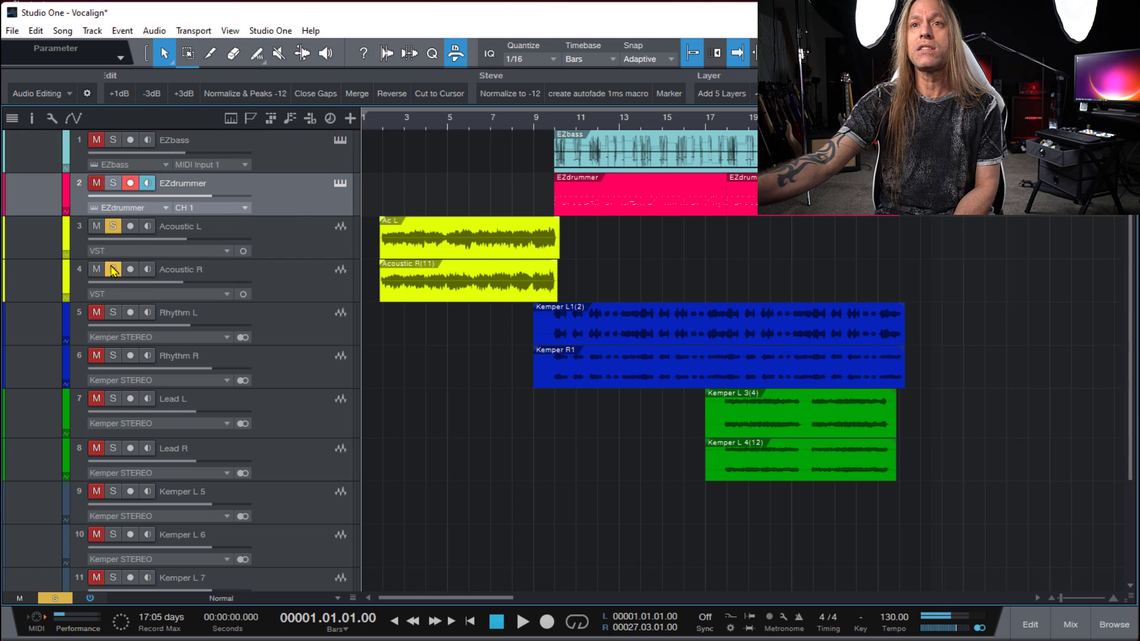
pyautogui.click(383, 127)
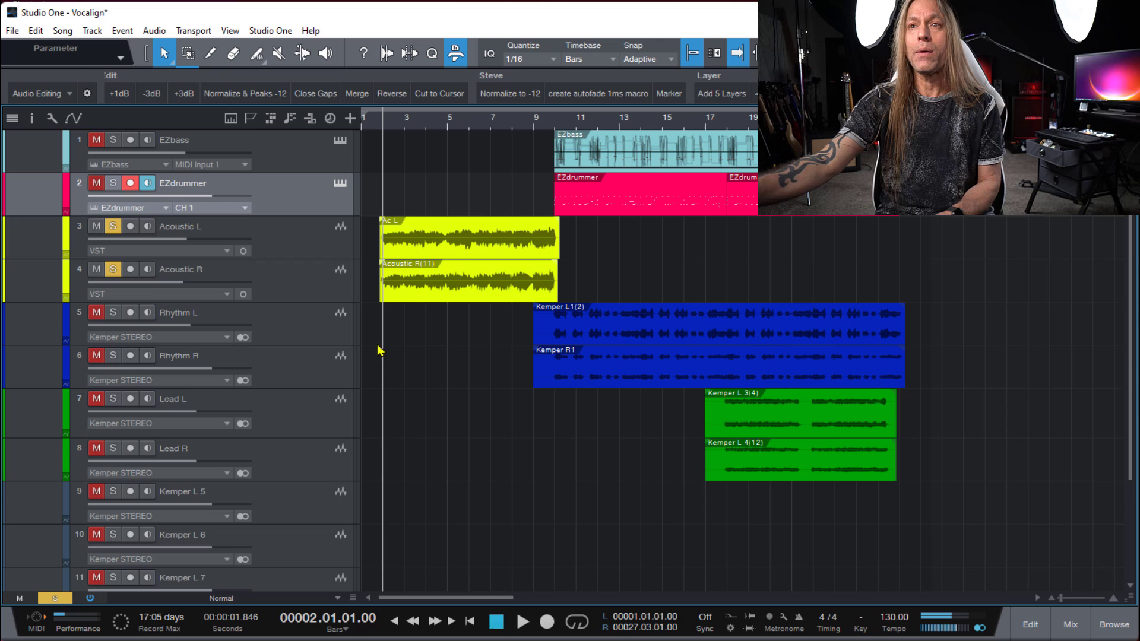
pyautogui.click(377, 127)
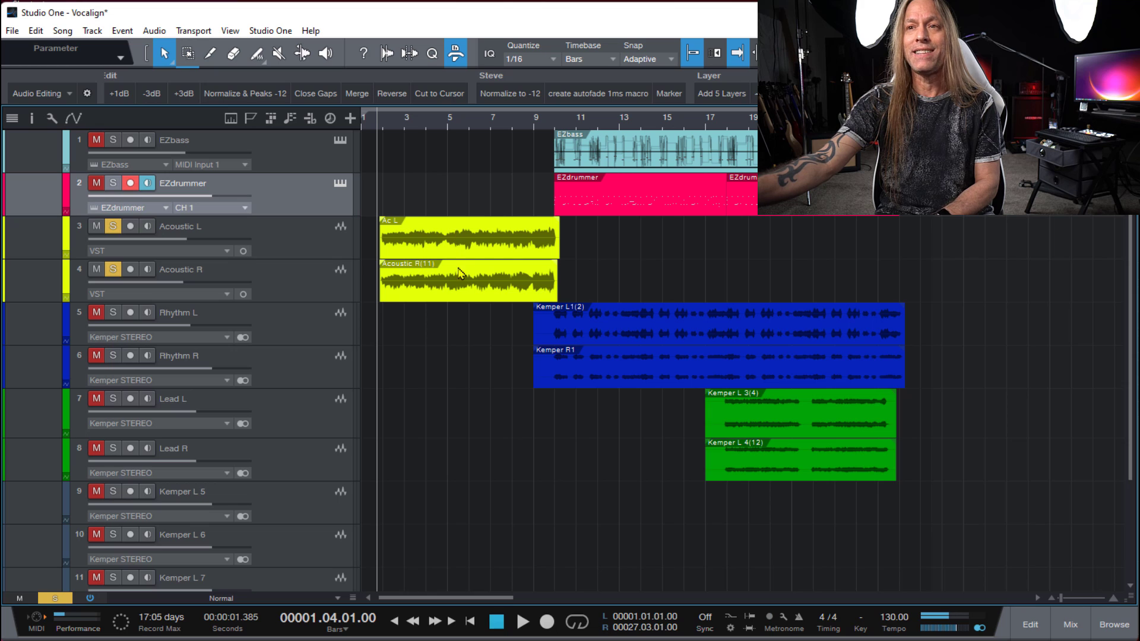
pyautogui.press('space')
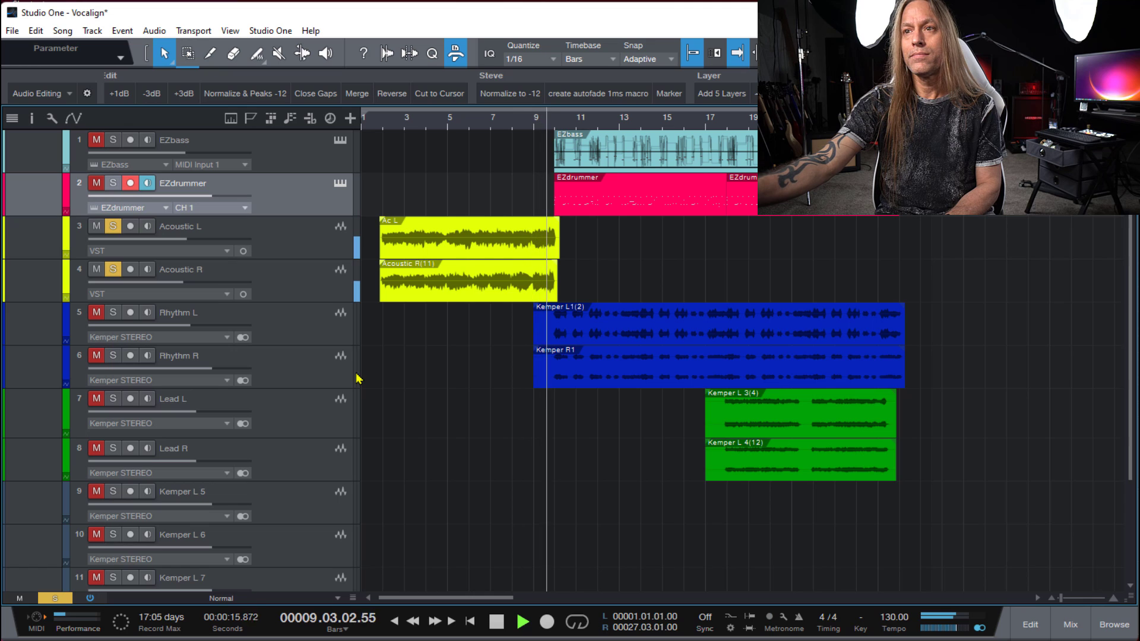
pyautogui.press('space')
pyautogui.click(112, 225)
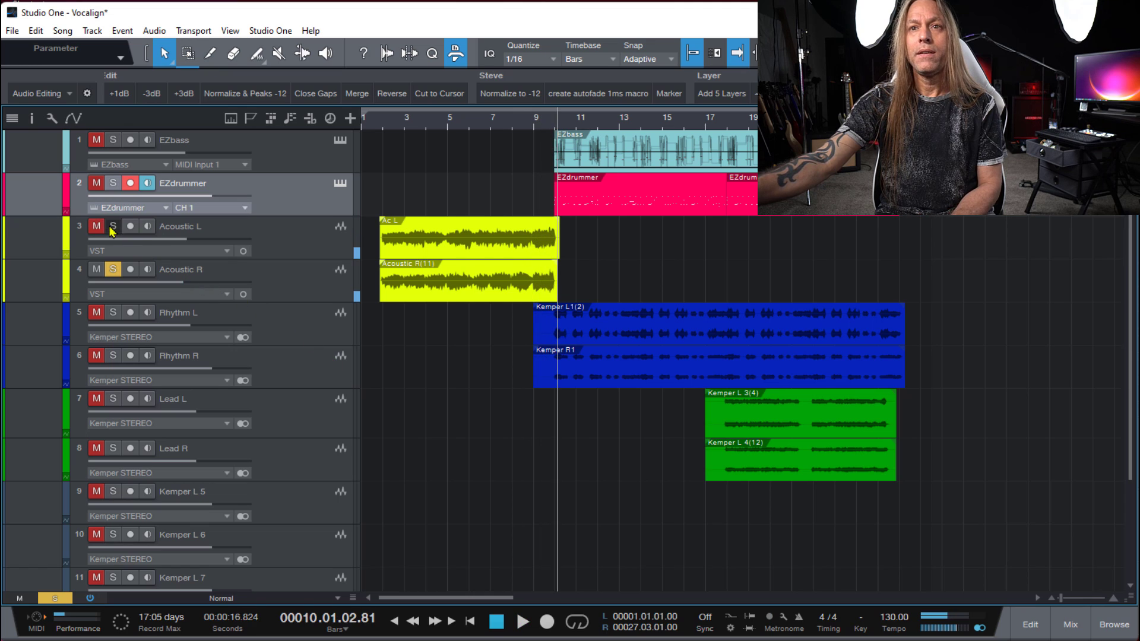
pyautogui.click(113, 269)
# - Listen to the Acoustic L track soloed from bar 1 beat 4, then clear its solo
pyautogui.scroll(-1, 257, 468)
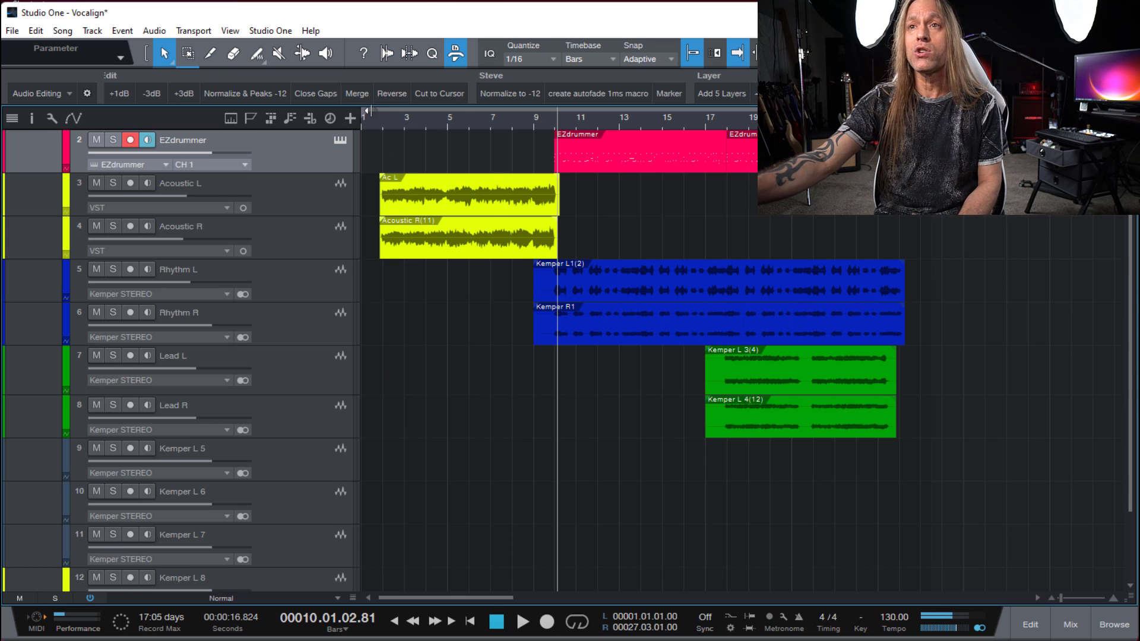
pyautogui.click(382, 121)
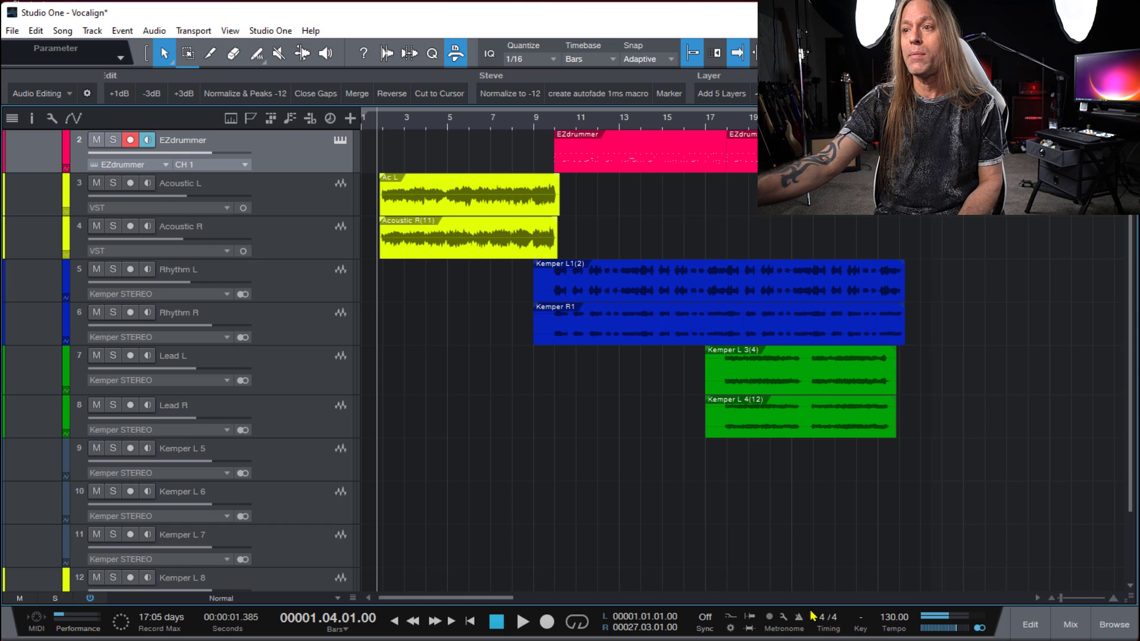
pyautogui.click(113, 183)
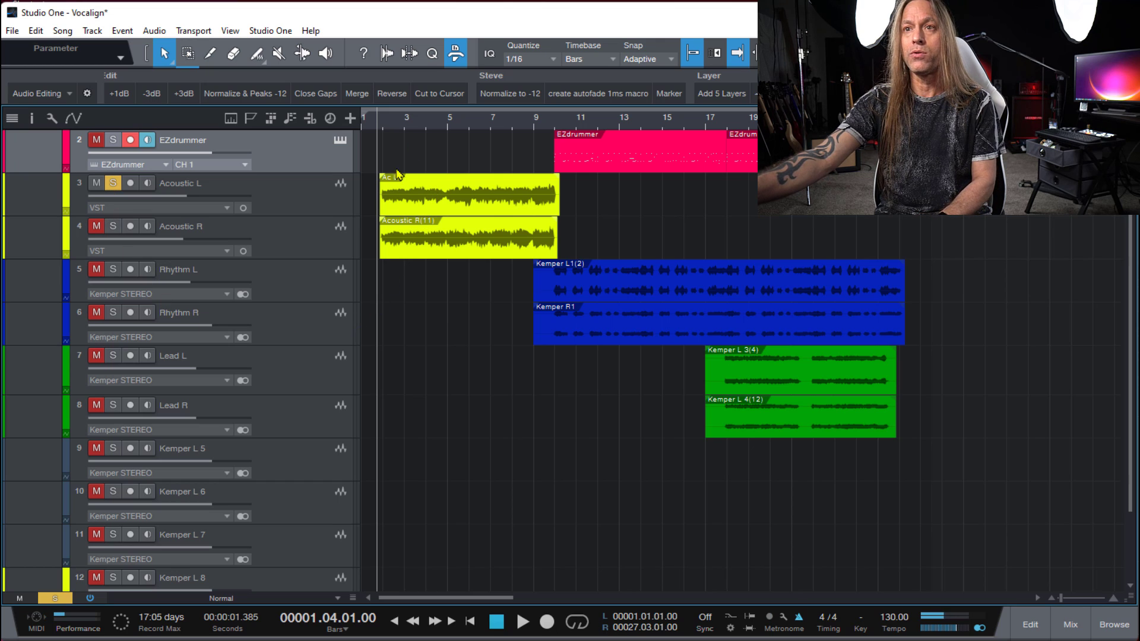
pyautogui.press('space')
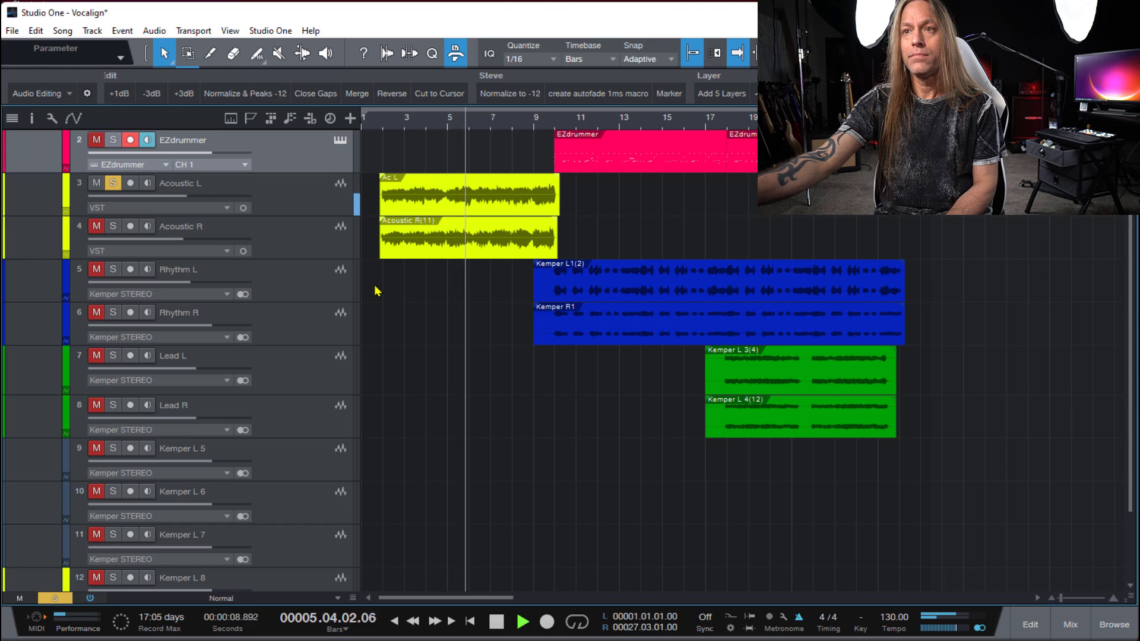
pyautogui.press('space')
pyautogui.click(113, 183)
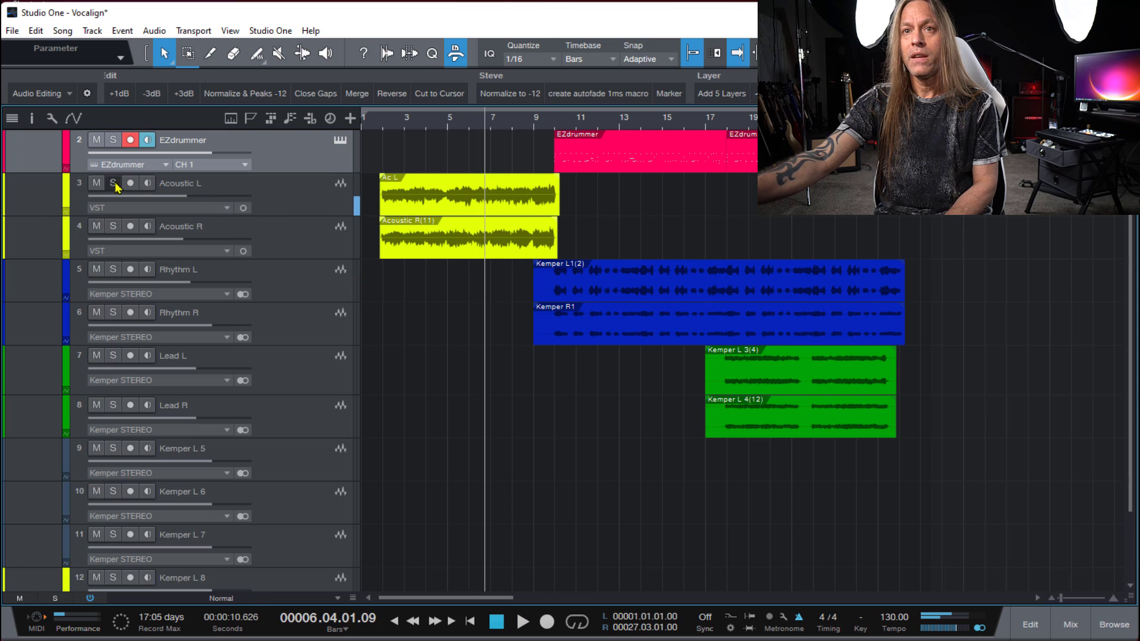
# - Listen to the Acoustic R track soloed from bar 1 beat 4, then clear its solo
pyautogui.click(113, 226)
pyautogui.click(387, 132)
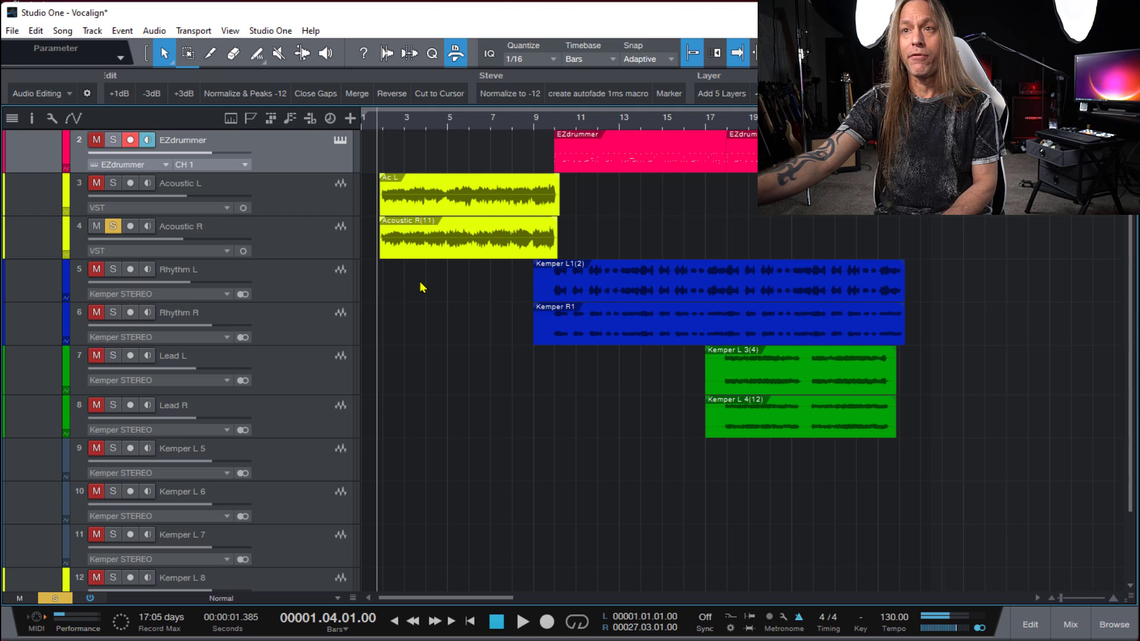
pyautogui.press('space')
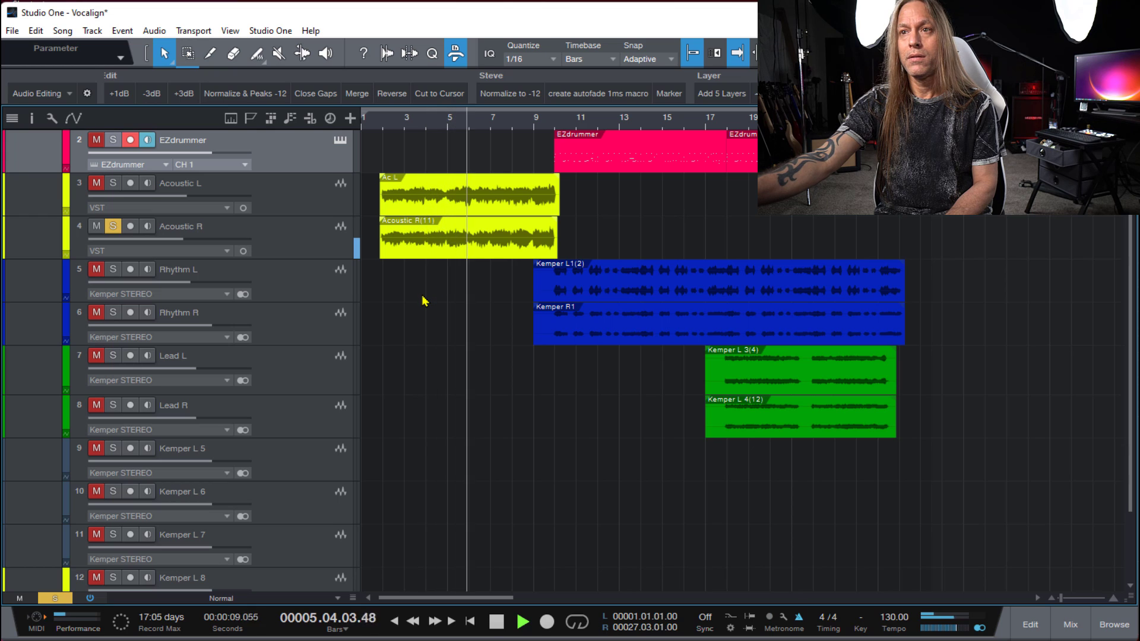
pyautogui.press('space')
pyautogui.click(113, 226)
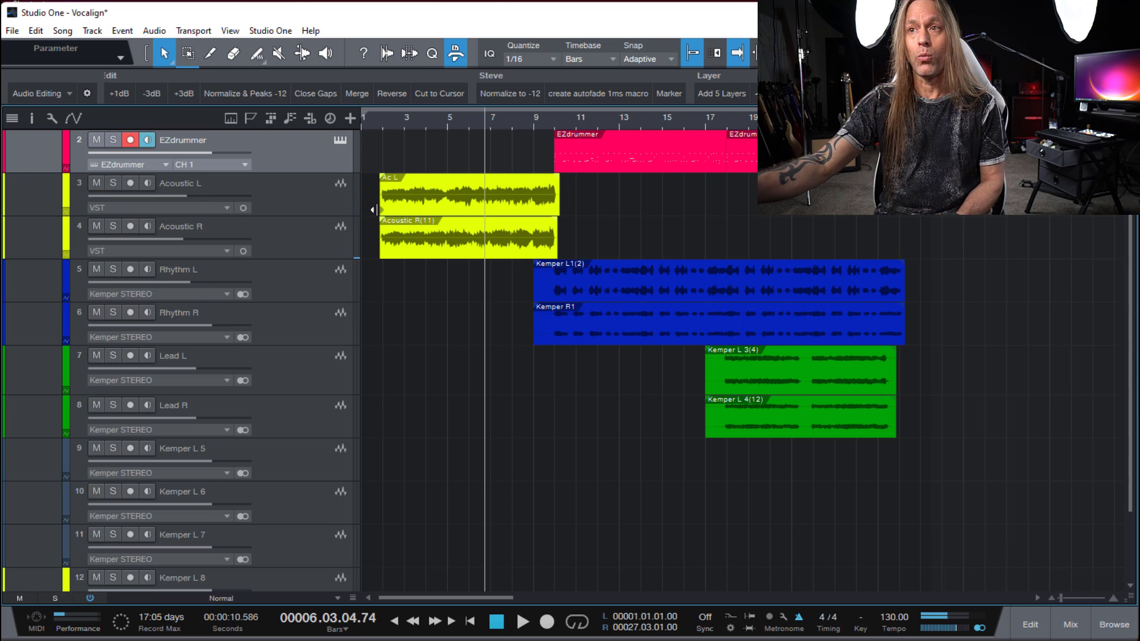
# - Solo the Rhythm L and Rhythm R tracks, play them together from bar 9 beat 4, and clear the solos
pyautogui.click(113, 269)
pyautogui.click(113, 313)
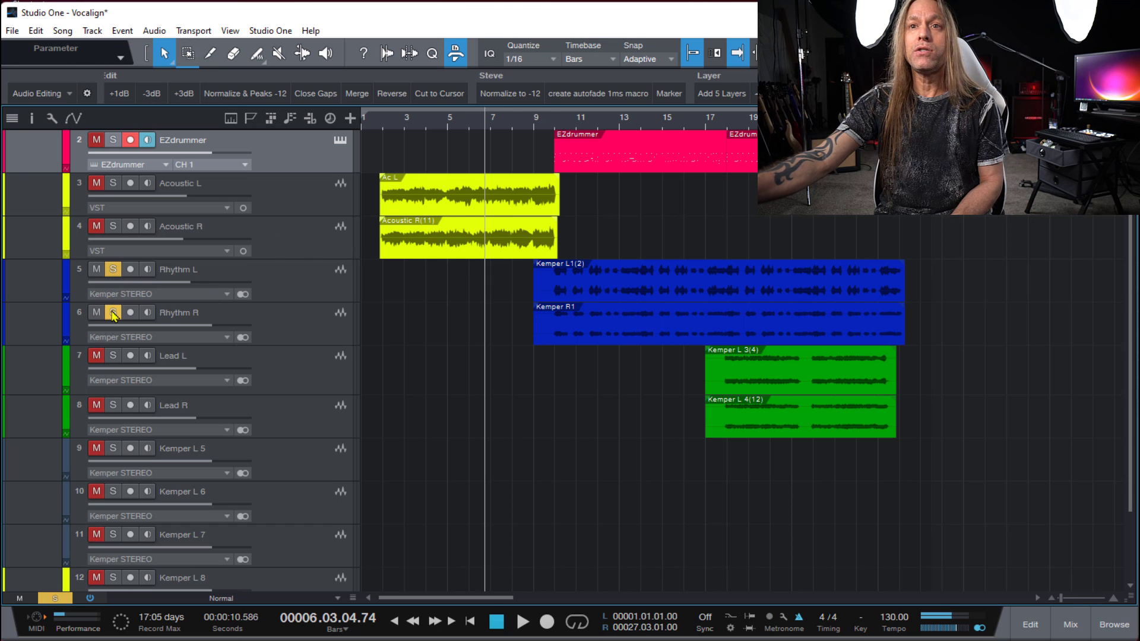
pyautogui.click(550, 122)
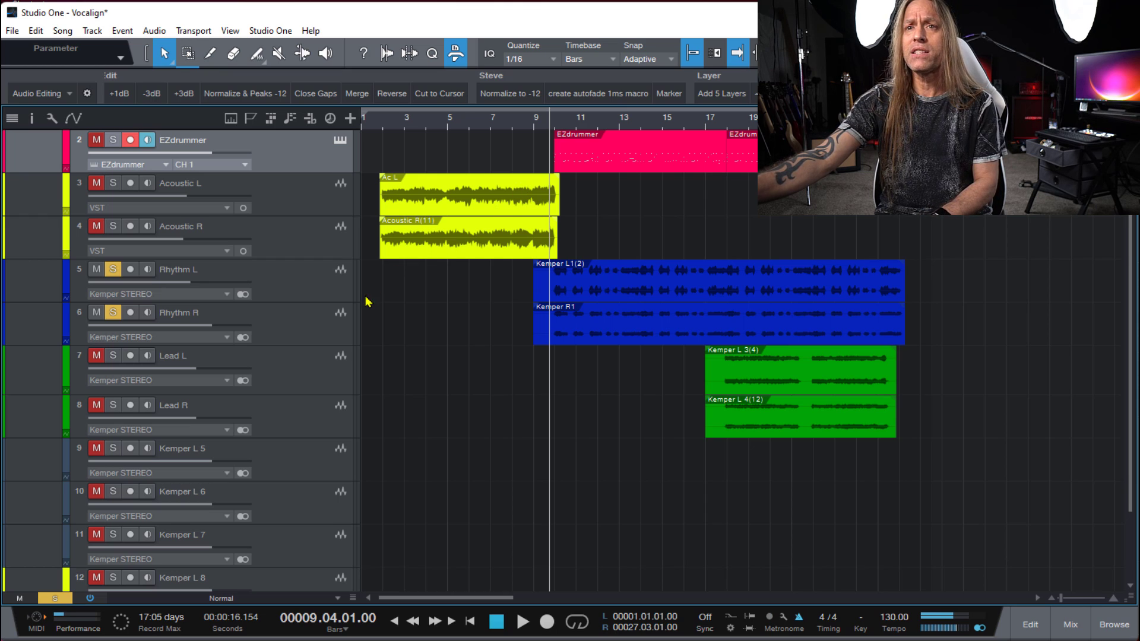
pyautogui.press('space')
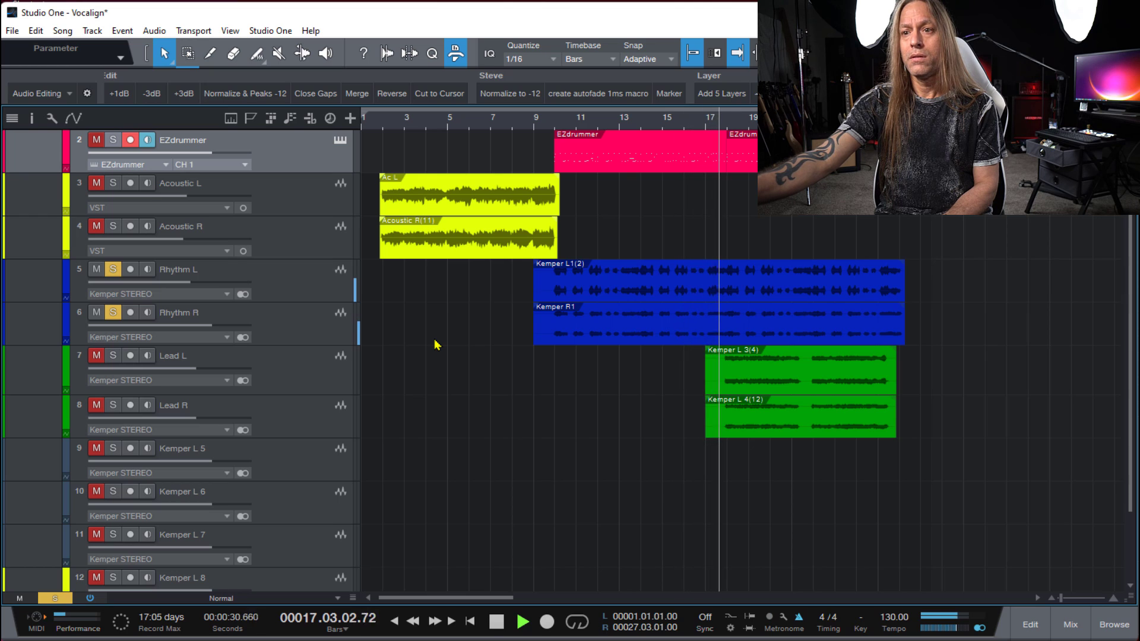
pyautogui.click(496, 623)
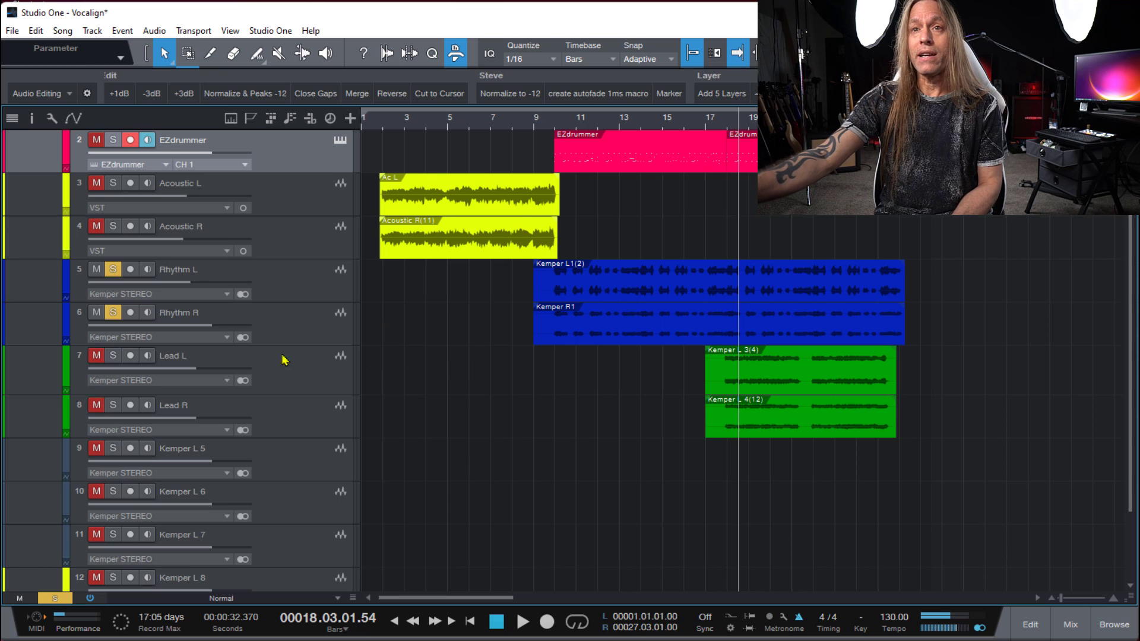
pyautogui.click(113, 269)
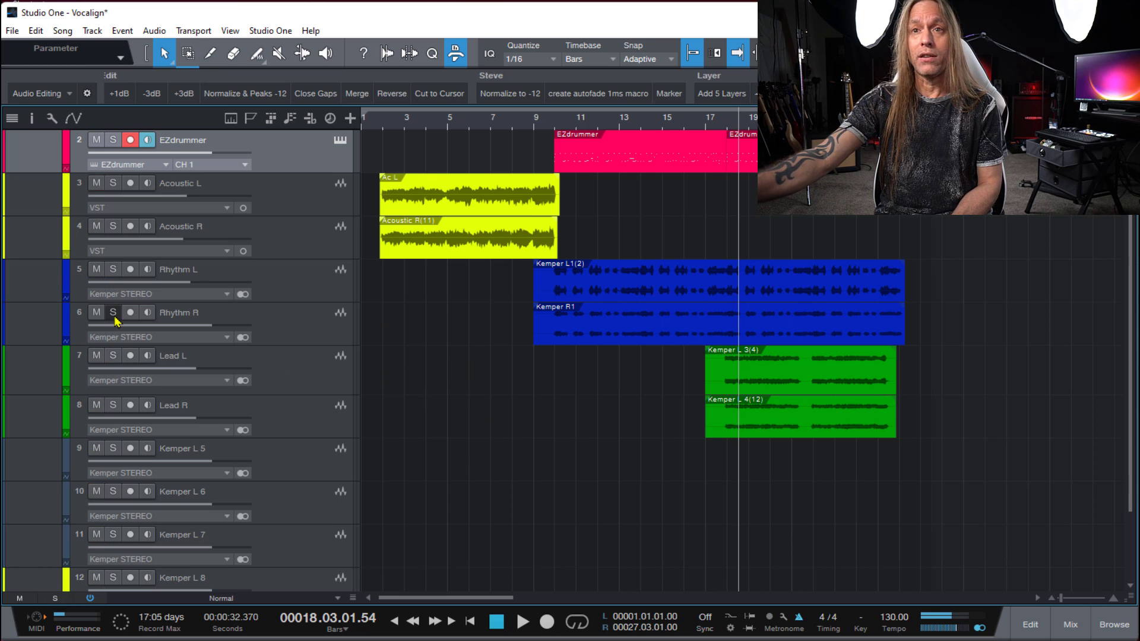
# - Solo the Lead L and Lead R tracks, play them together from bar 17 beat 4, and clear both solos
pyautogui.click(722, 122)
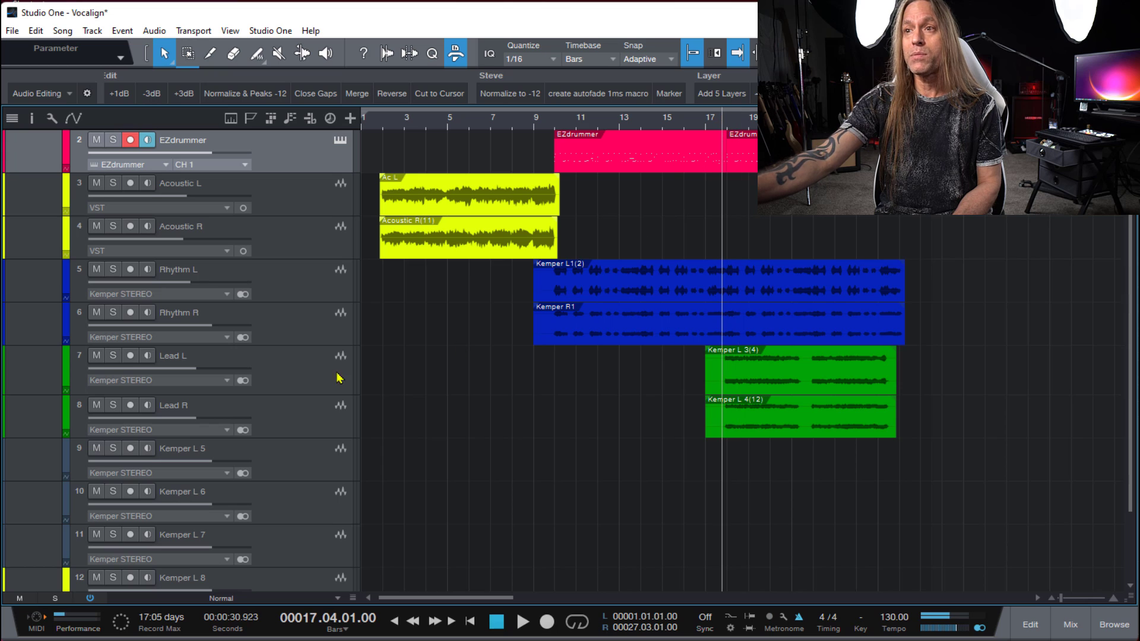
pyautogui.click(114, 355)
pyautogui.click(113, 405)
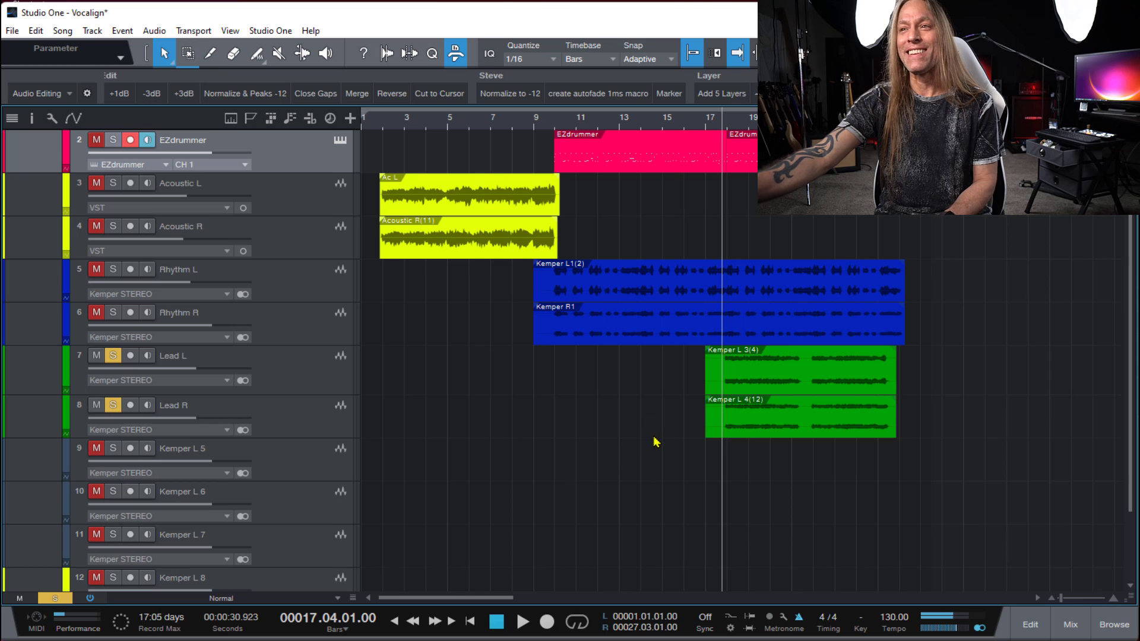
pyautogui.press('space')
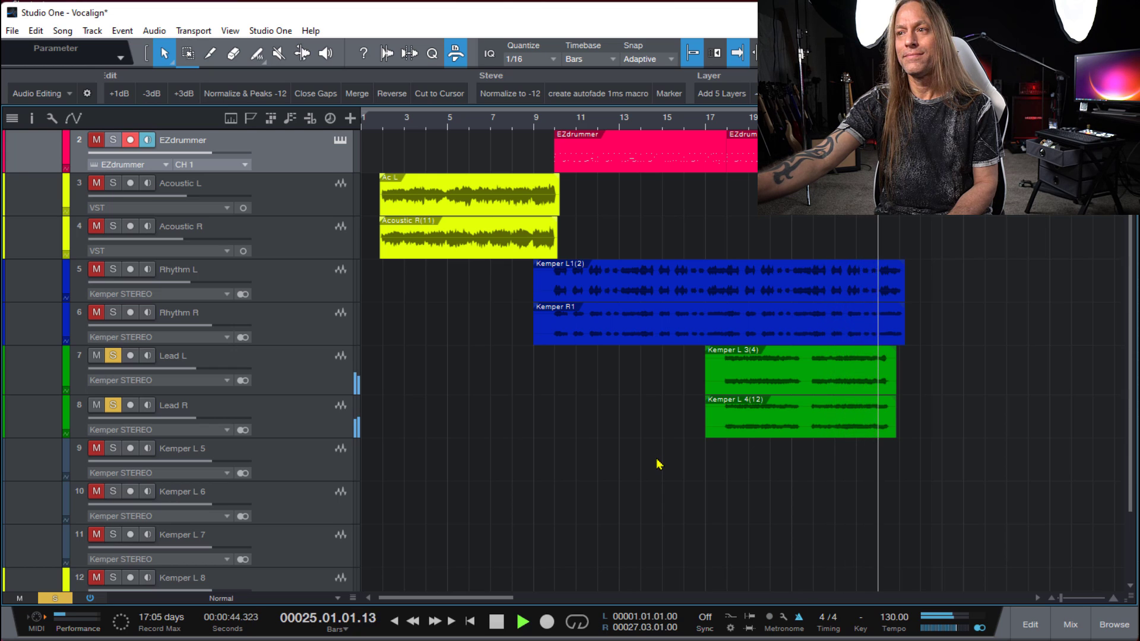
pyautogui.press('space')
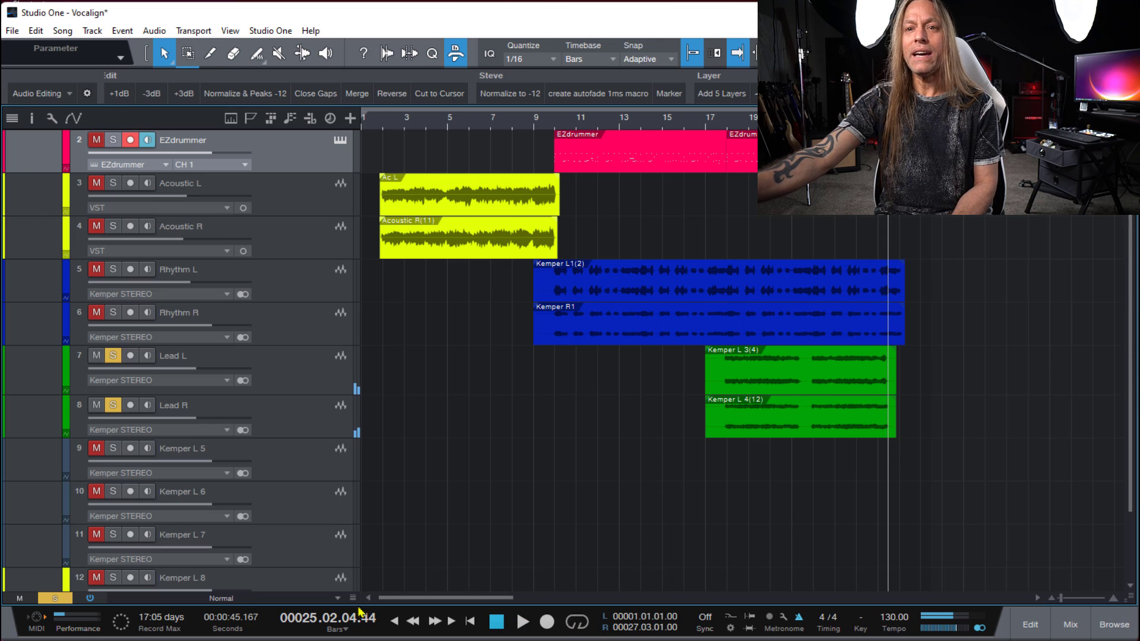
pyautogui.click(113, 355)
pyautogui.click(113, 405)
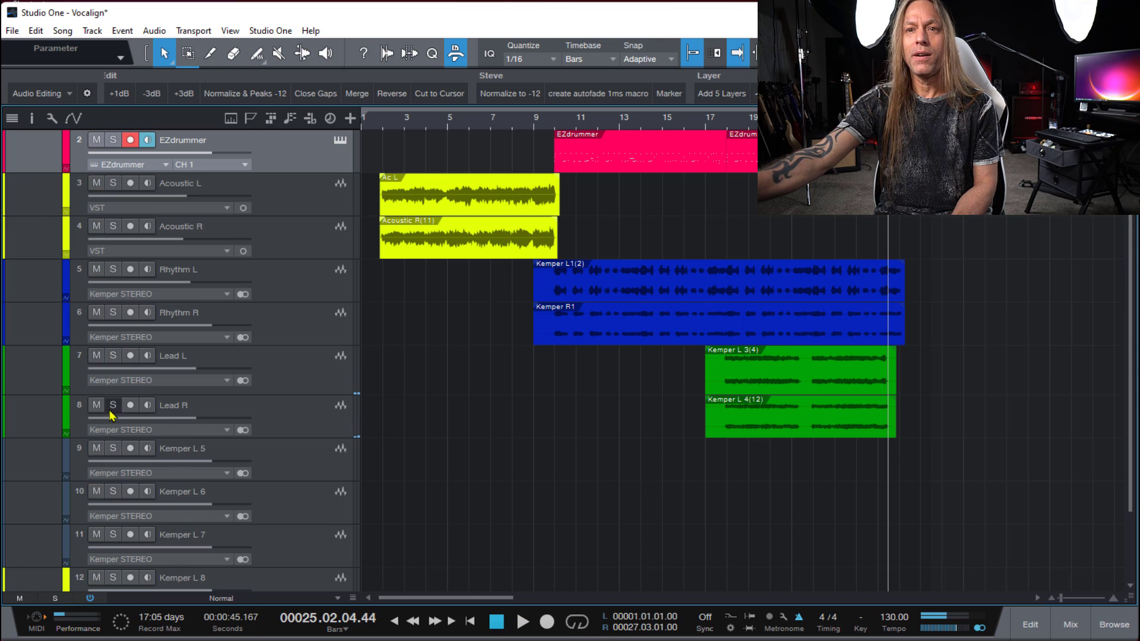
# - Apply VocAlign to the Acoustic L and Acoustic R audio events together, and close its editor
pyautogui.scroll(1, 446, 426)
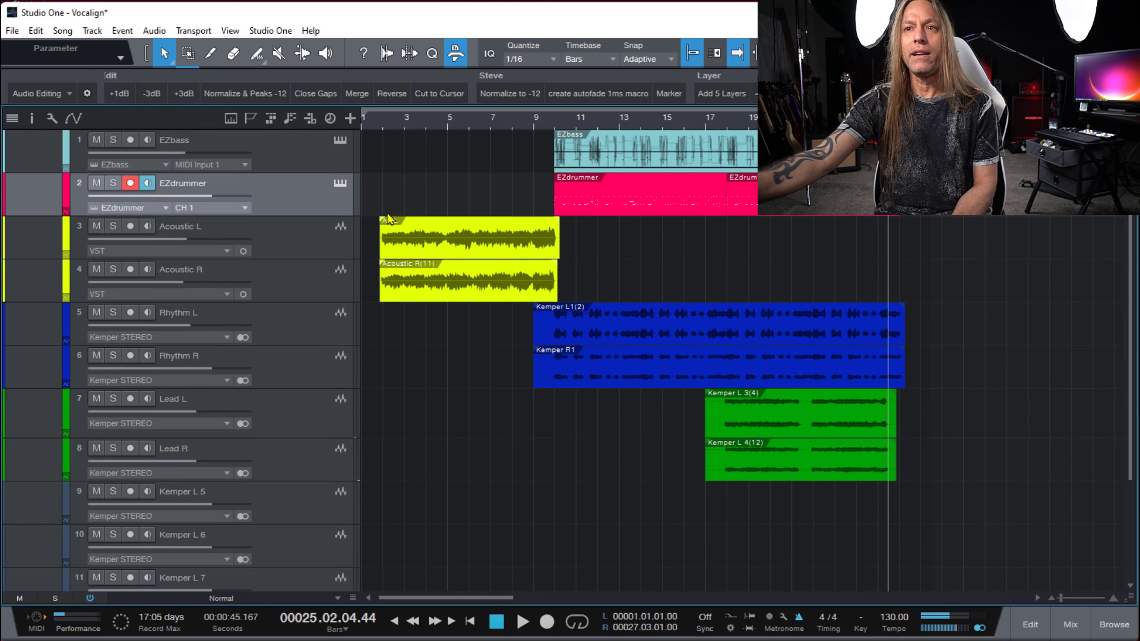
pyautogui.moveTo(376, 211); pyautogui.dragTo(440, 293)
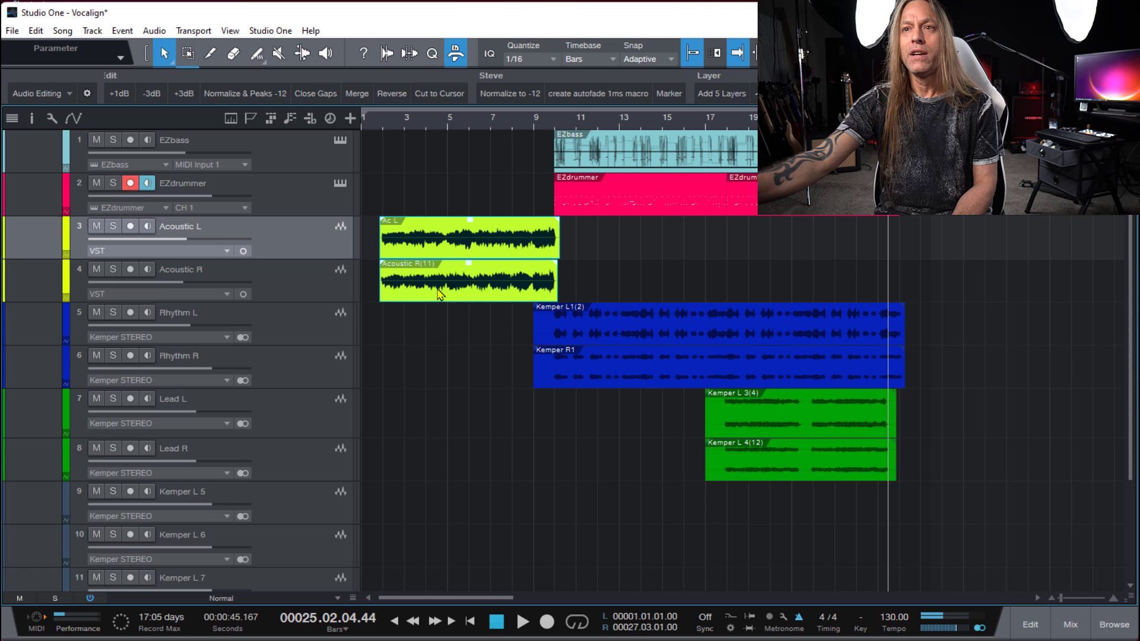
pyautogui.rightClick(471, 245)
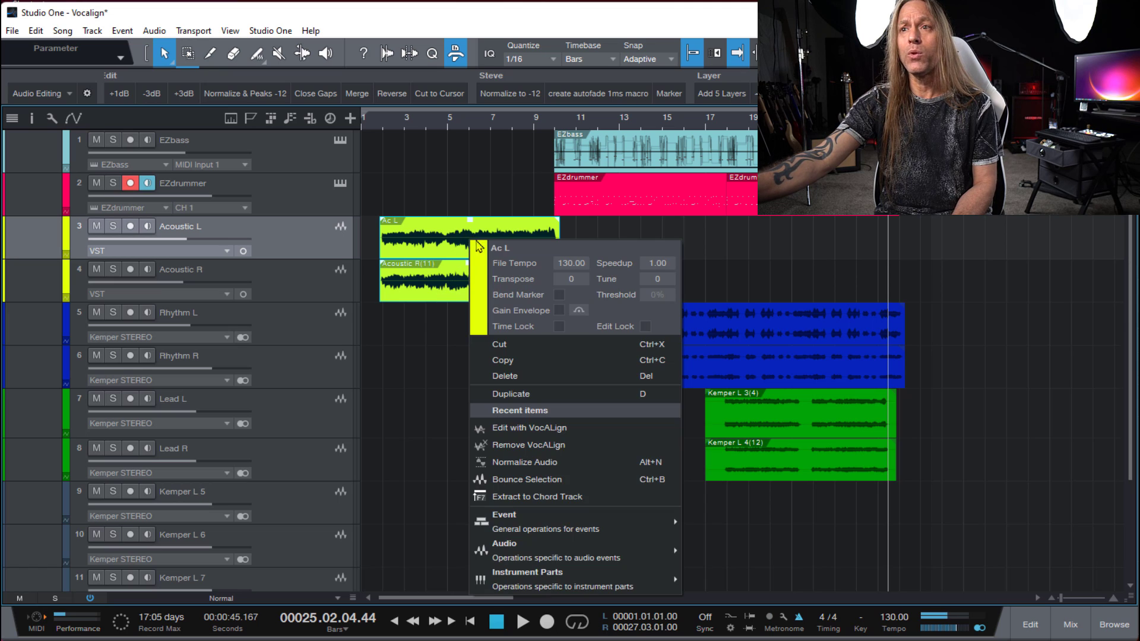
pyautogui.click(577, 435)
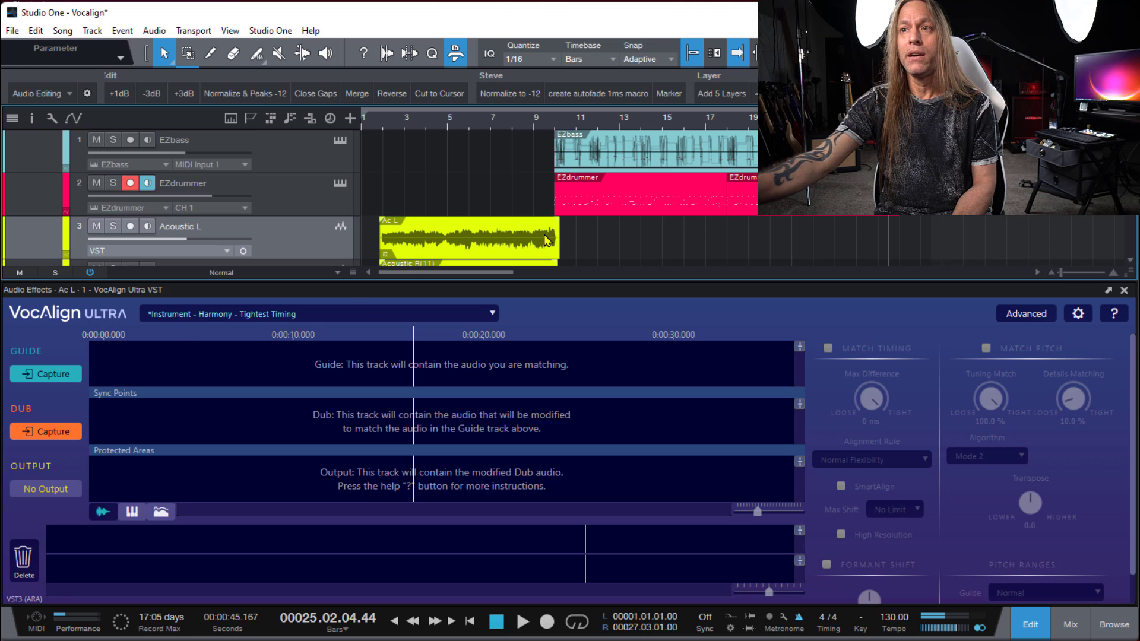
pyautogui.click(516, 239)
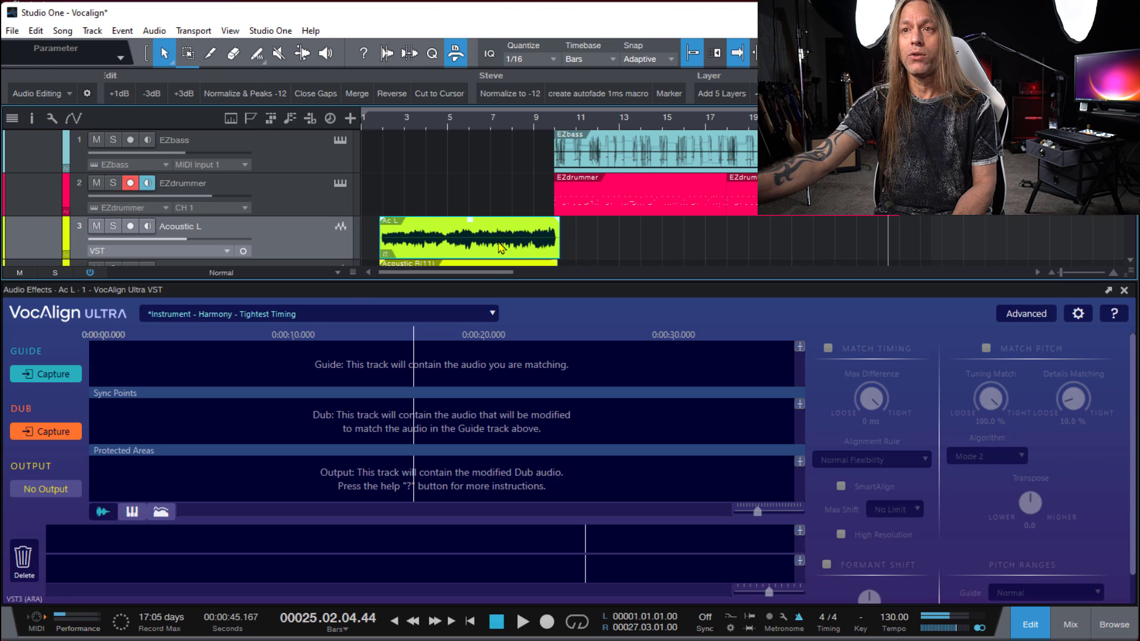
pyautogui.click(1124, 291)
# - Reopen both acoustic events for editing with VocAlign, and select the Acoustic L event
pyautogui.moveTo(616, 242); pyautogui.dragTo(462, 293)
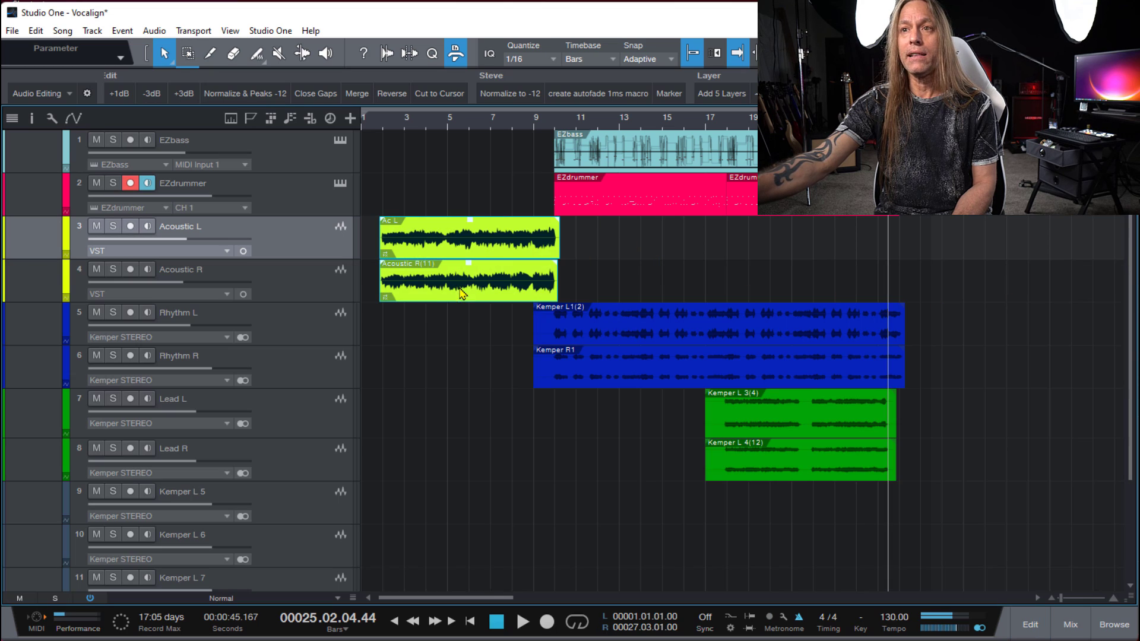
pyautogui.rightClick(491, 251)
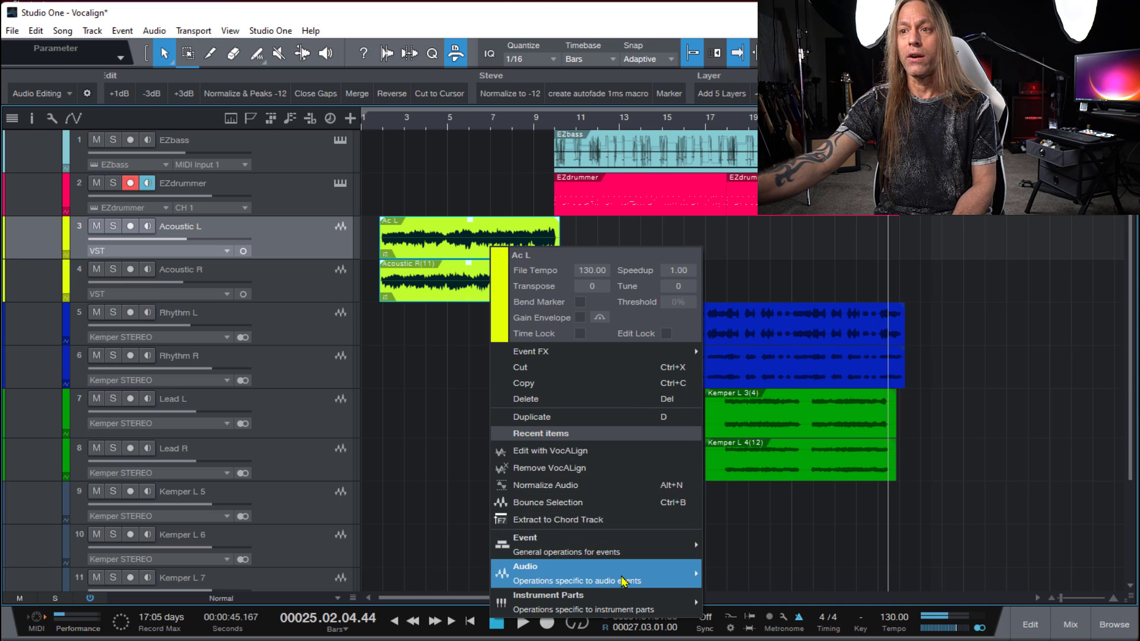
pyautogui.moveTo(625, 584)
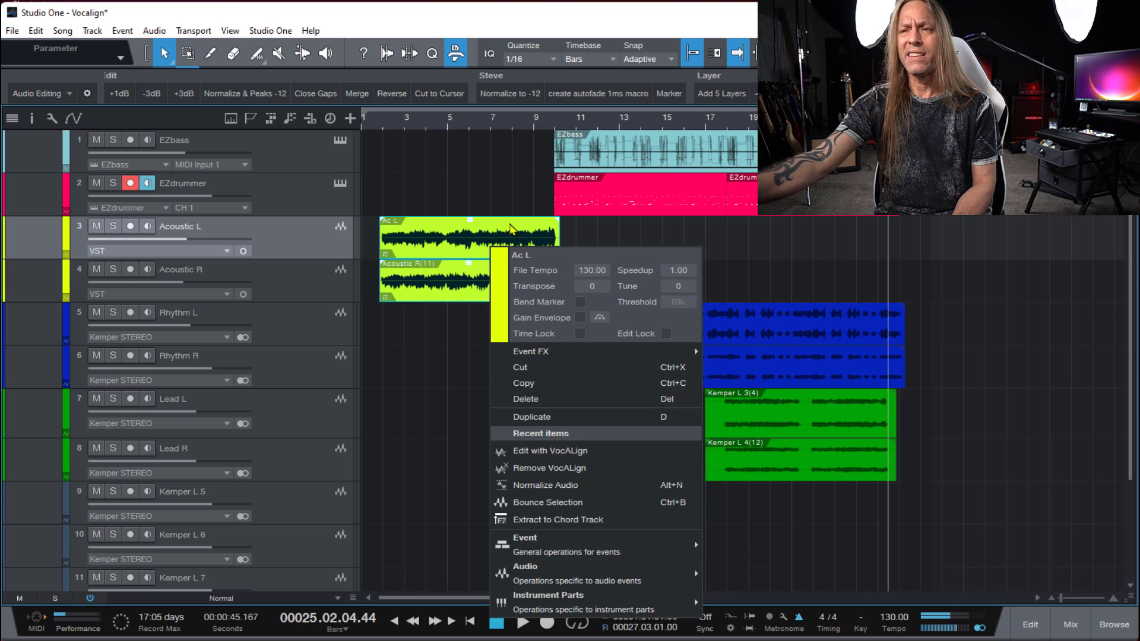
pyautogui.click(454, 122)
pyautogui.rightClick(480, 241)
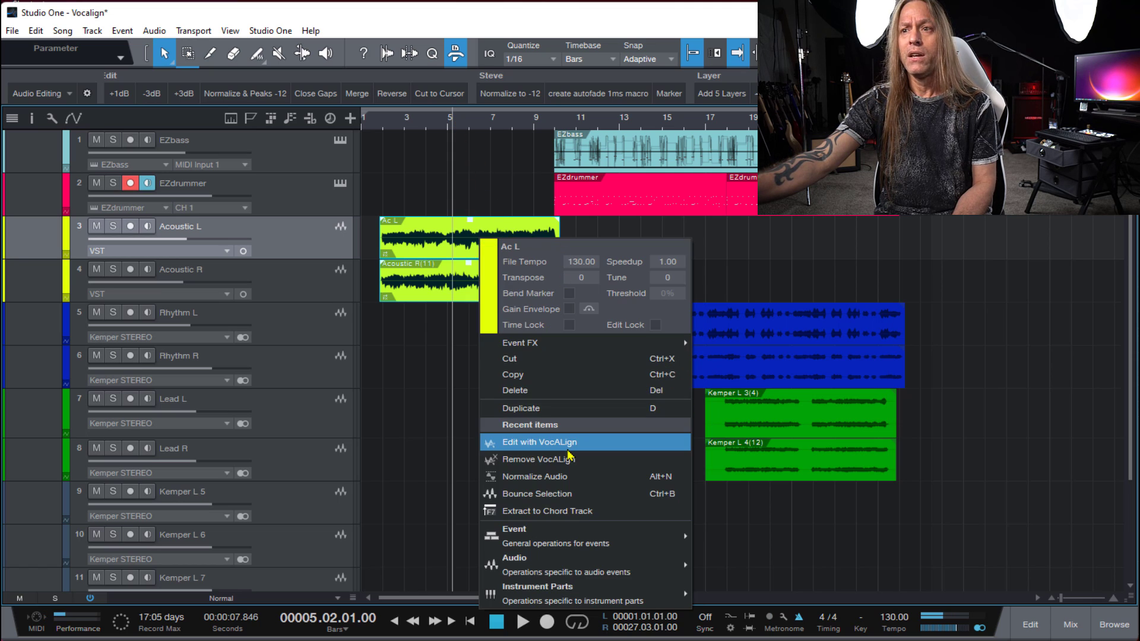
pyautogui.moveTo(590, 573)
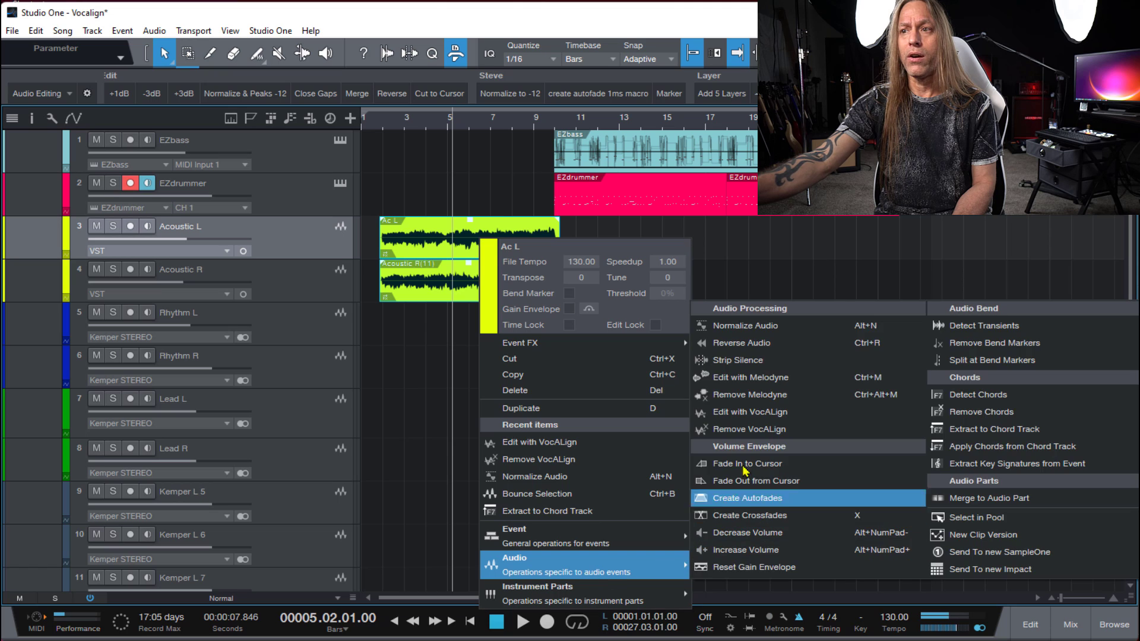
pyautogui.click(746, 418)
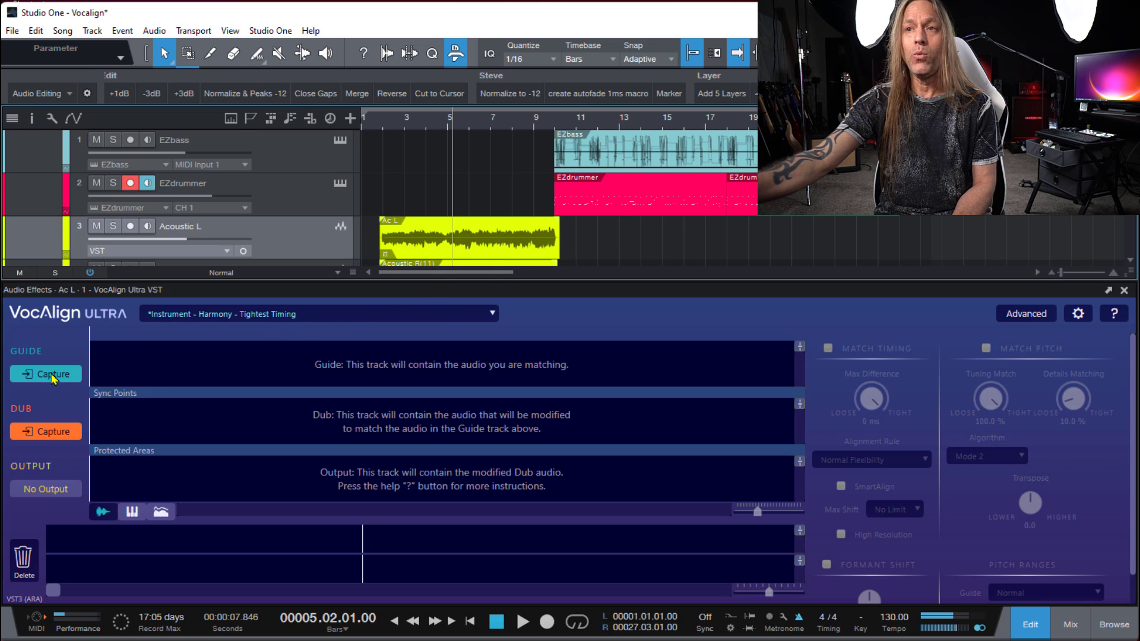
pyautogui.click(512, 248)
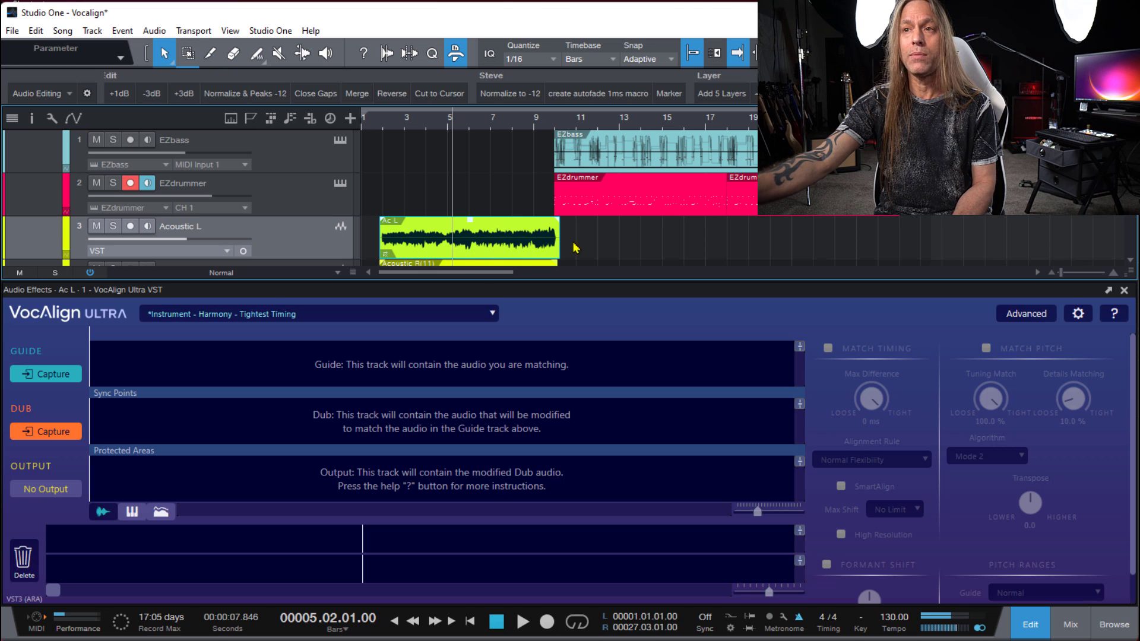
# - Capture the Acoustic L event as the guide and the Acoustic R event as the dub in VocAlign
pyautogui.click(59, 377)
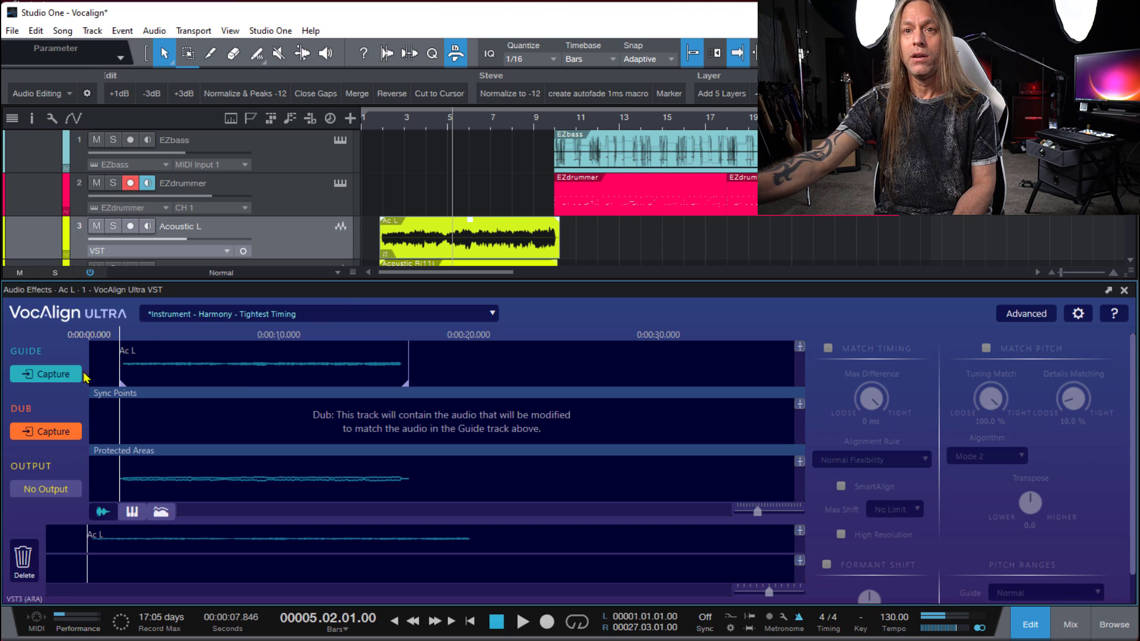
pyautogui.scroll(-1, 600, 244)
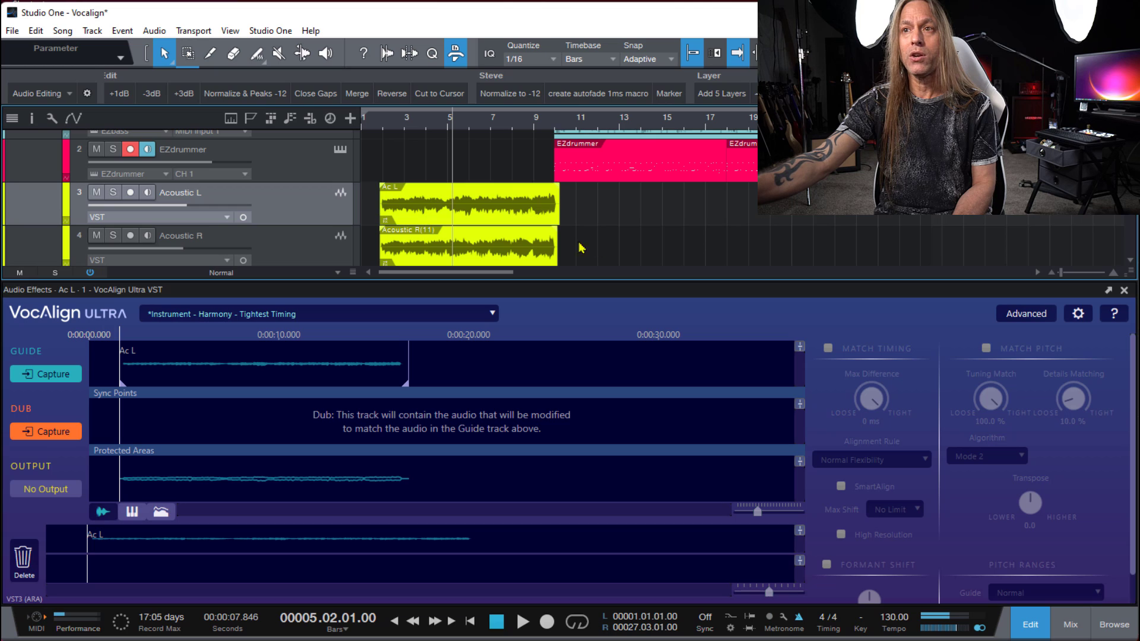
pyautogui.click(513, 248)
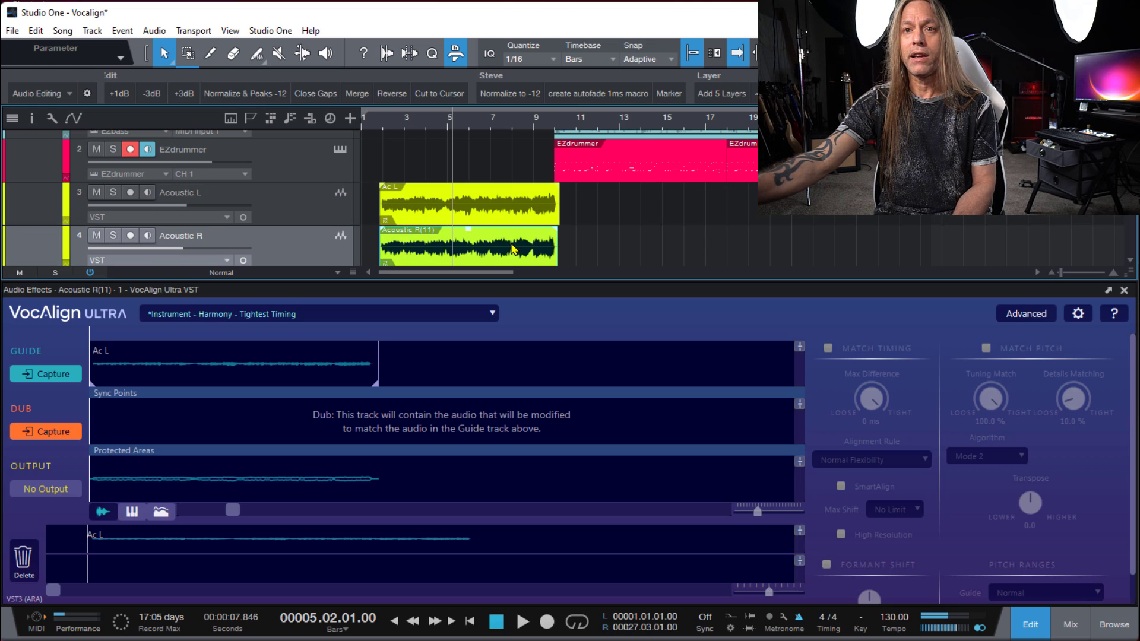
pyautogui.click(50, 434)
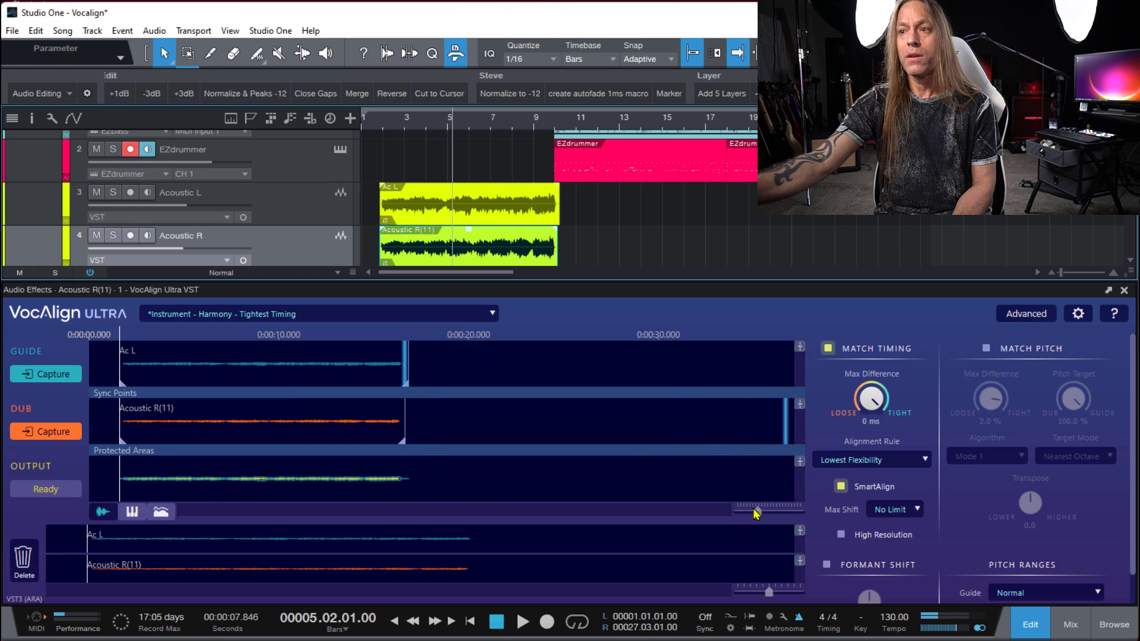
pyautogui.moveTo(756, 512); pyautogui.dragTo(763, 517)
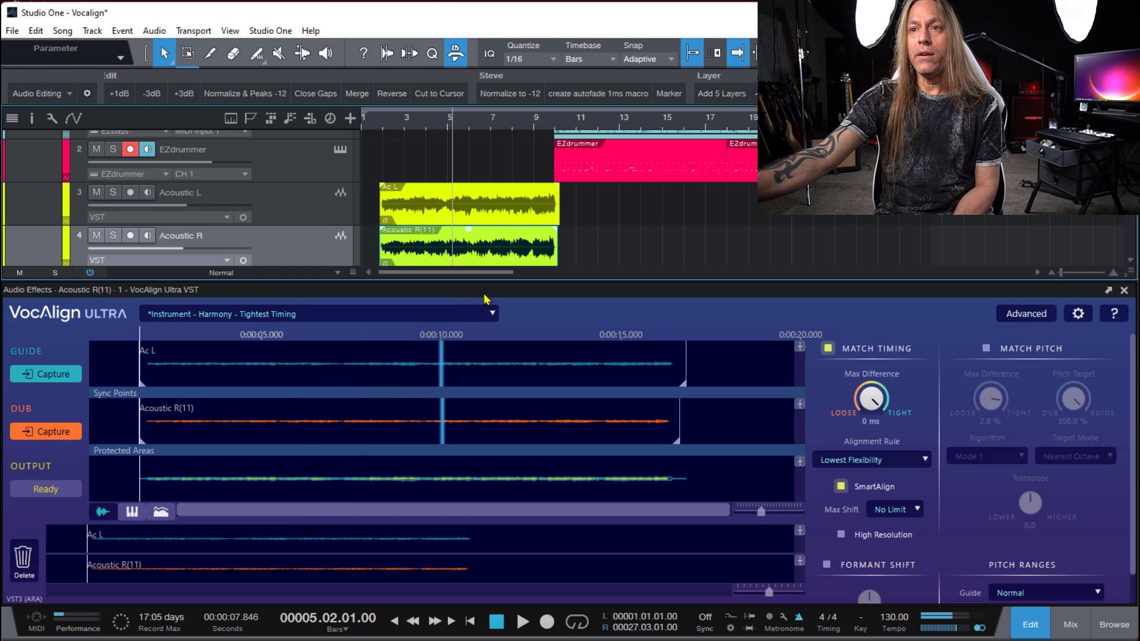
# - Look through the VocAlign preset categories, and choose Tightest Timing from the Instrument Harmony presets
pyautogui.click(489, 316)
pyautogui.moveTo(212, 338)
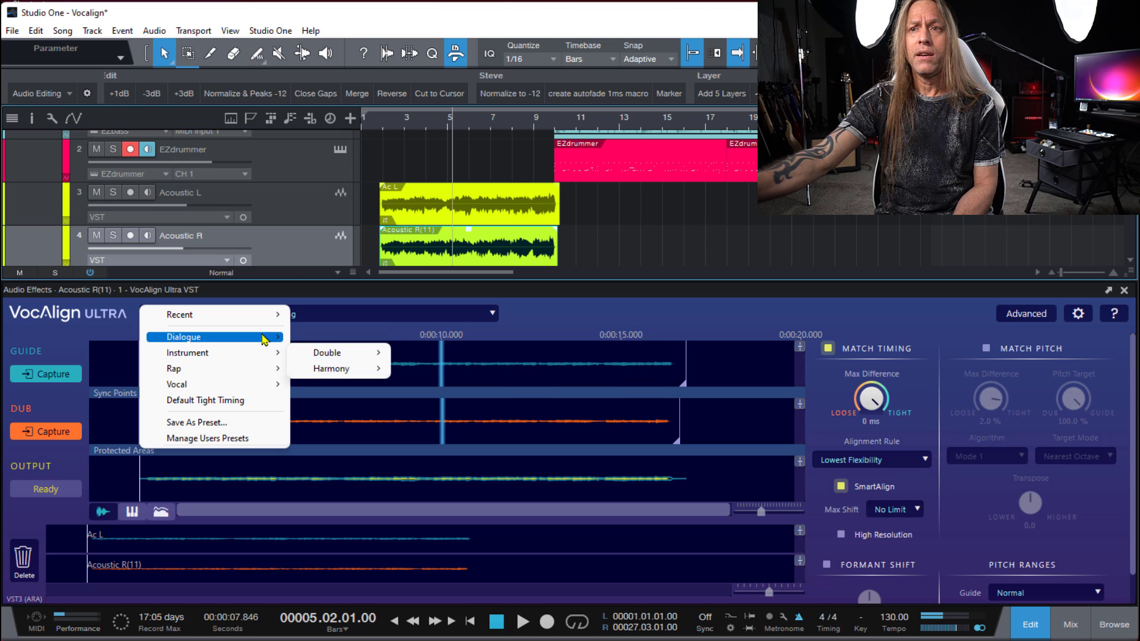
pyautogui.moveTo(252, 358)
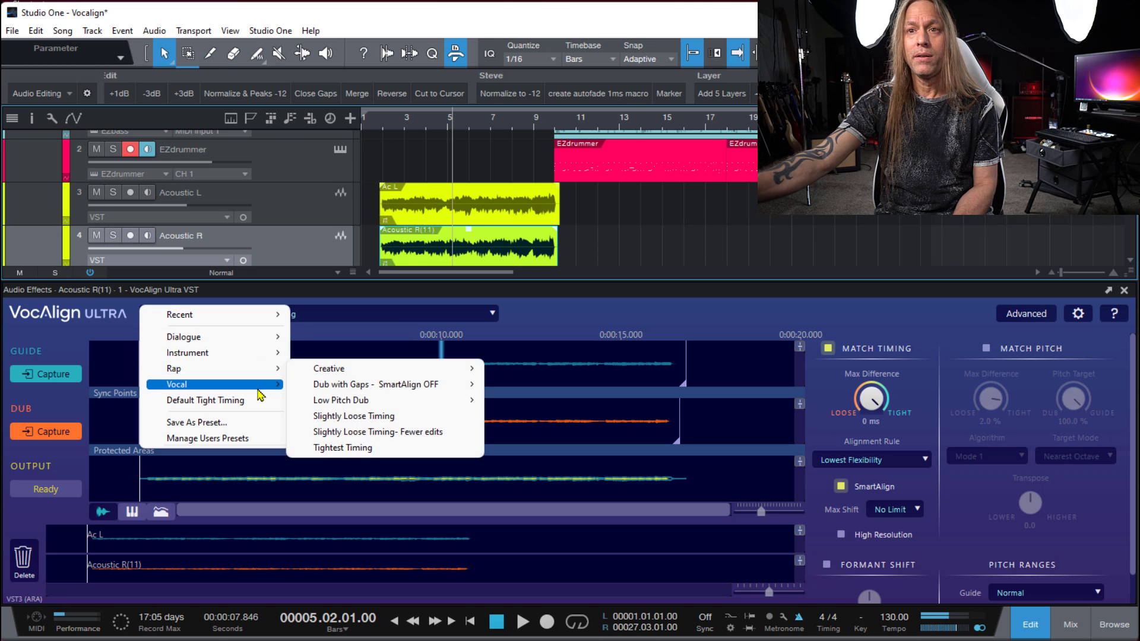
pyautogui.moveTo(274, 383)
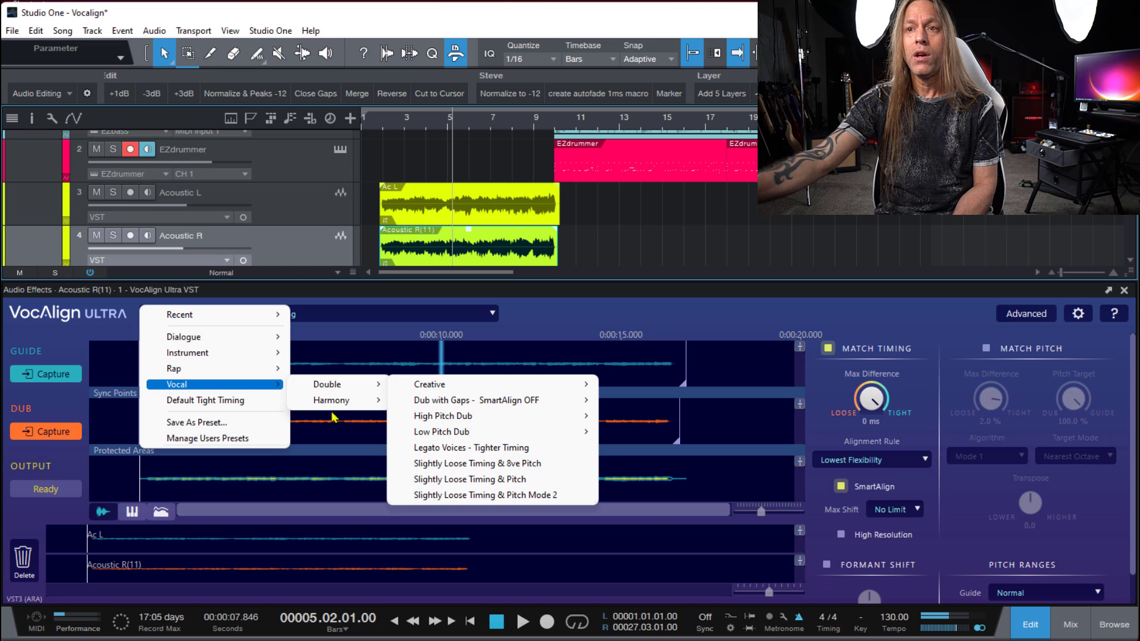
pyautogui.moveTo(367, 391)
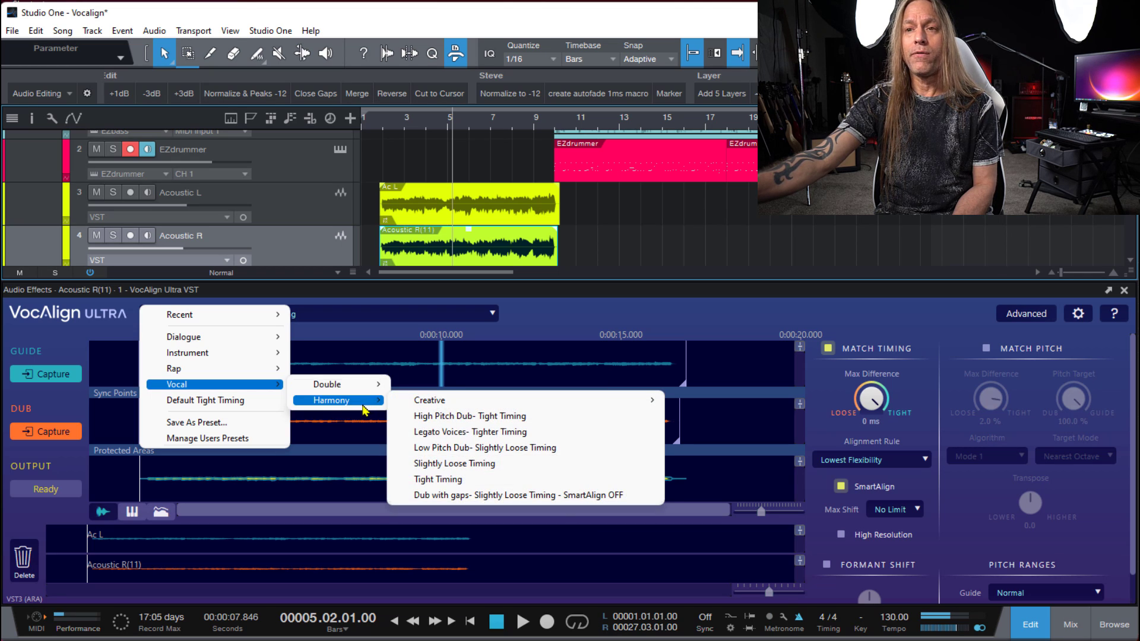
pyautogui.click(547, 334)
pyautogui.click(291, 318)
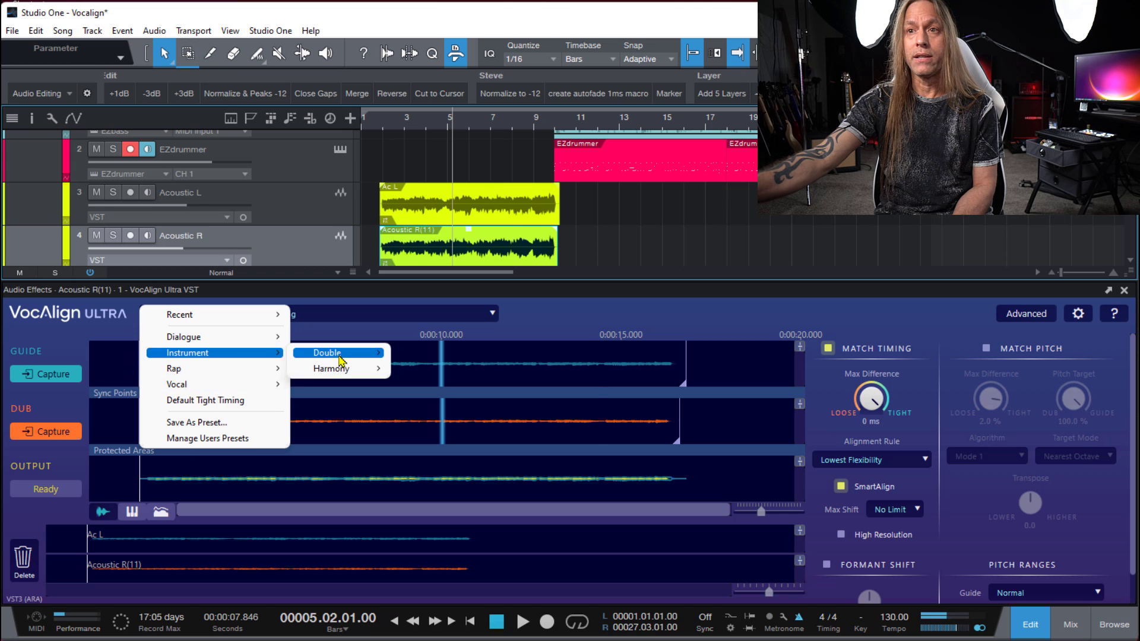
pyautogui.moveTo(328, 356)
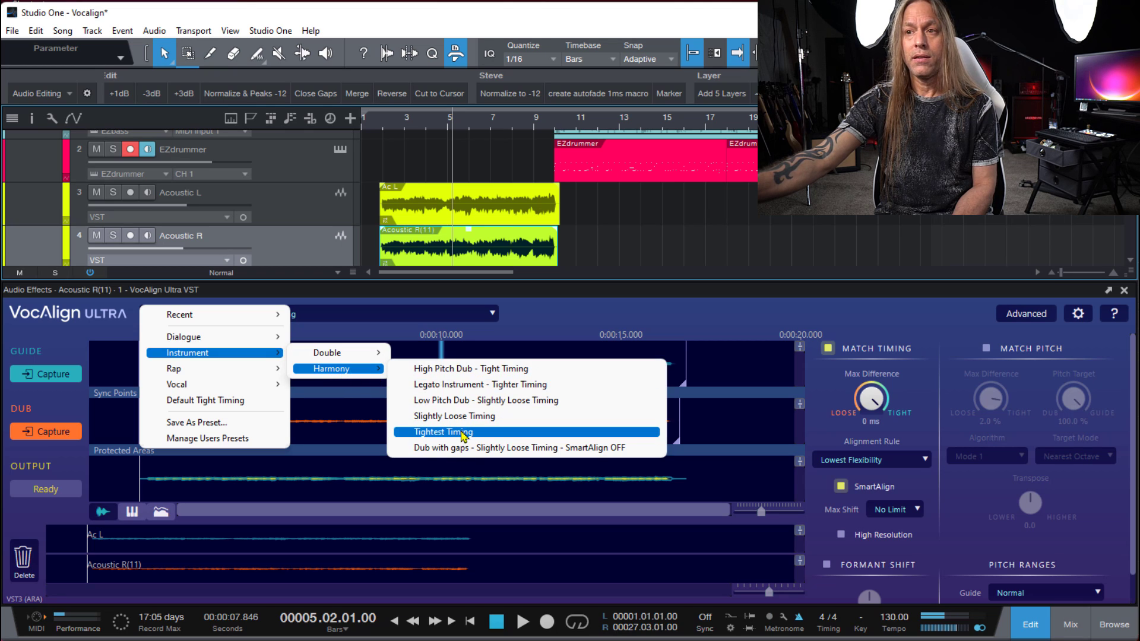
pyautogui.click(463, 437)
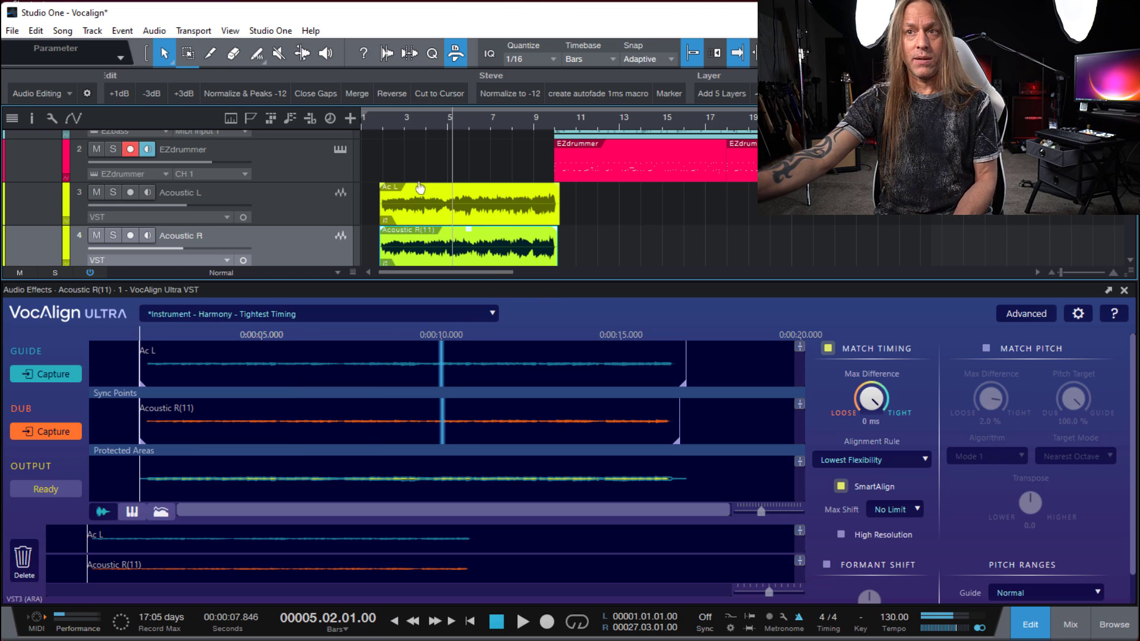
# - Solo the Acoustic L and Acoustic R tracks, and play the aligned parts together from bar 1 beat 4
pyautogui.click(382, 125)
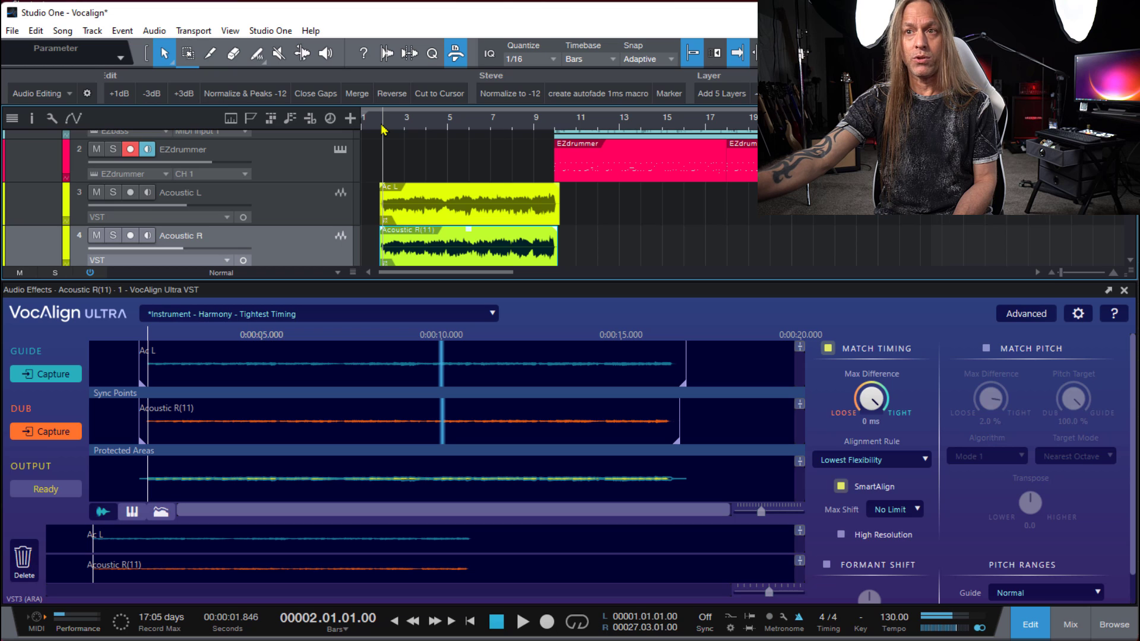
pyautogui.click(379, 124)
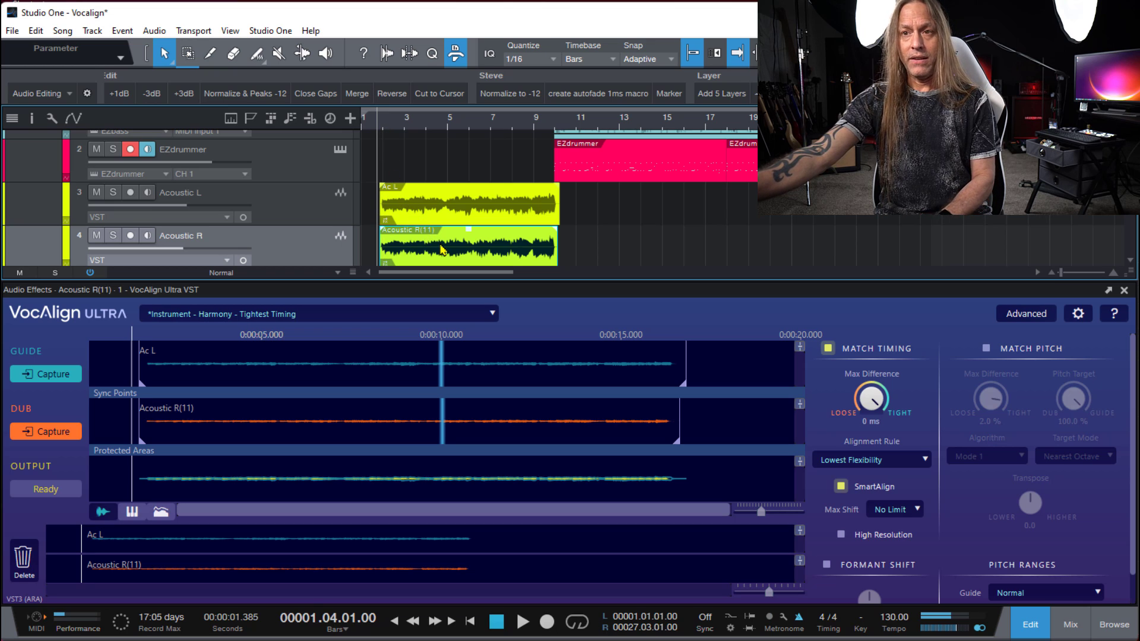
pyautogui.click(113, 192)
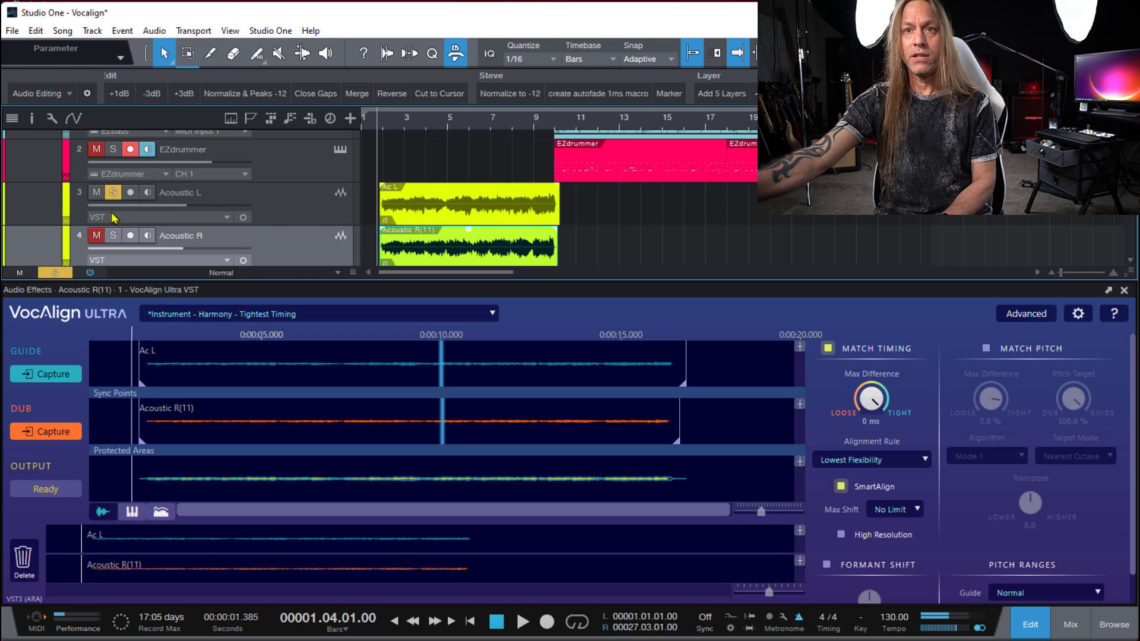
pyautogui.click(112, 235)
pyautogui.press('space')
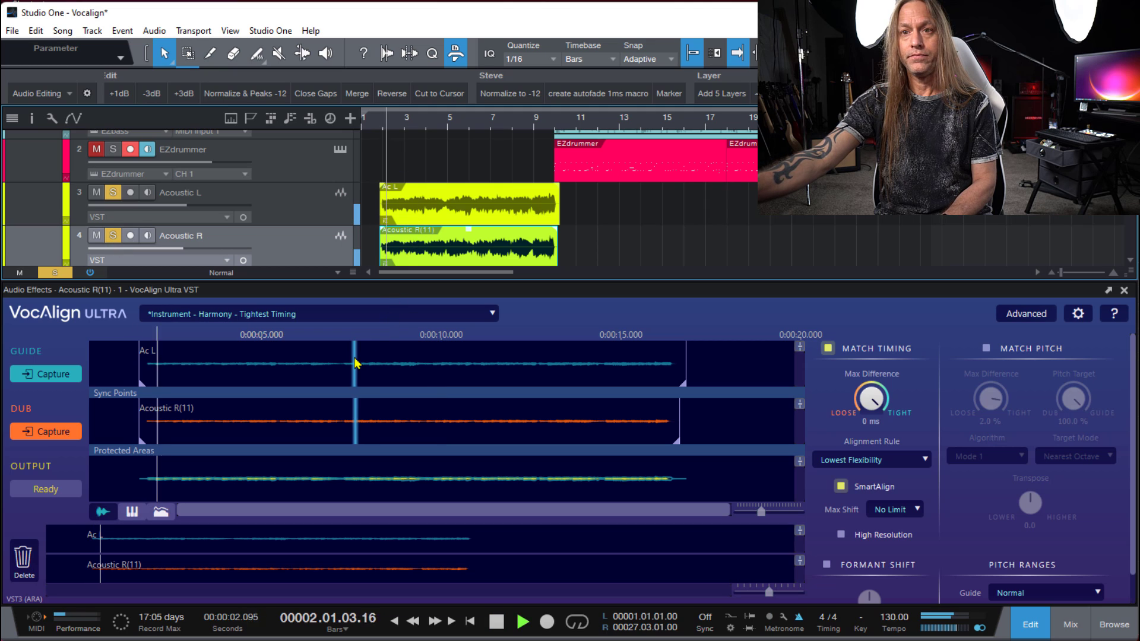
pyautogui.press('space')
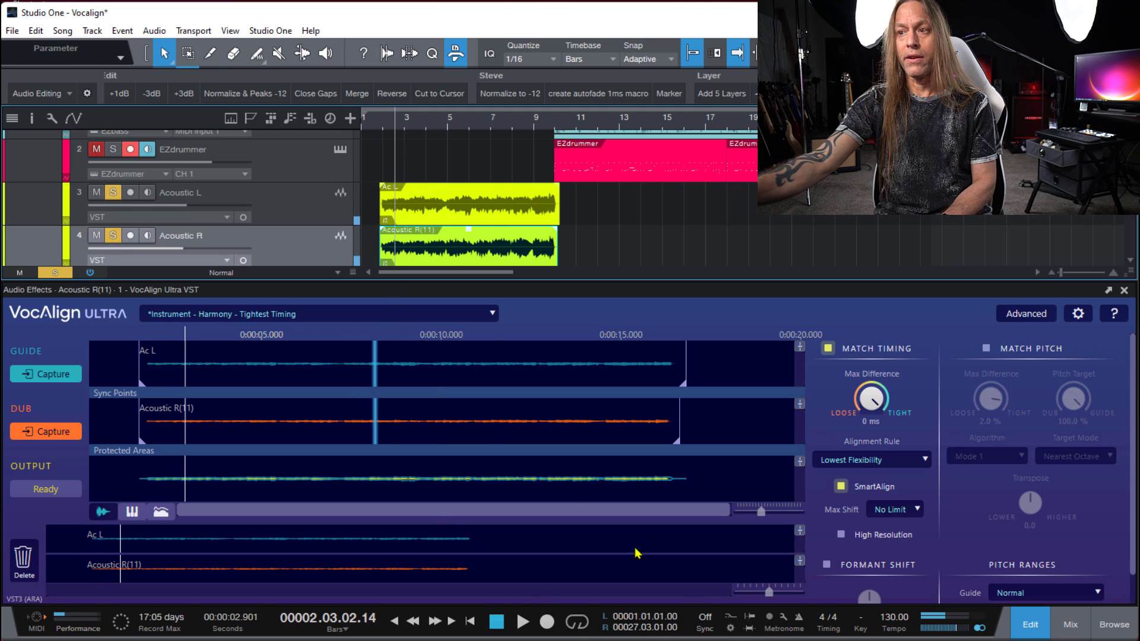
pyautogui.click(380, 122)
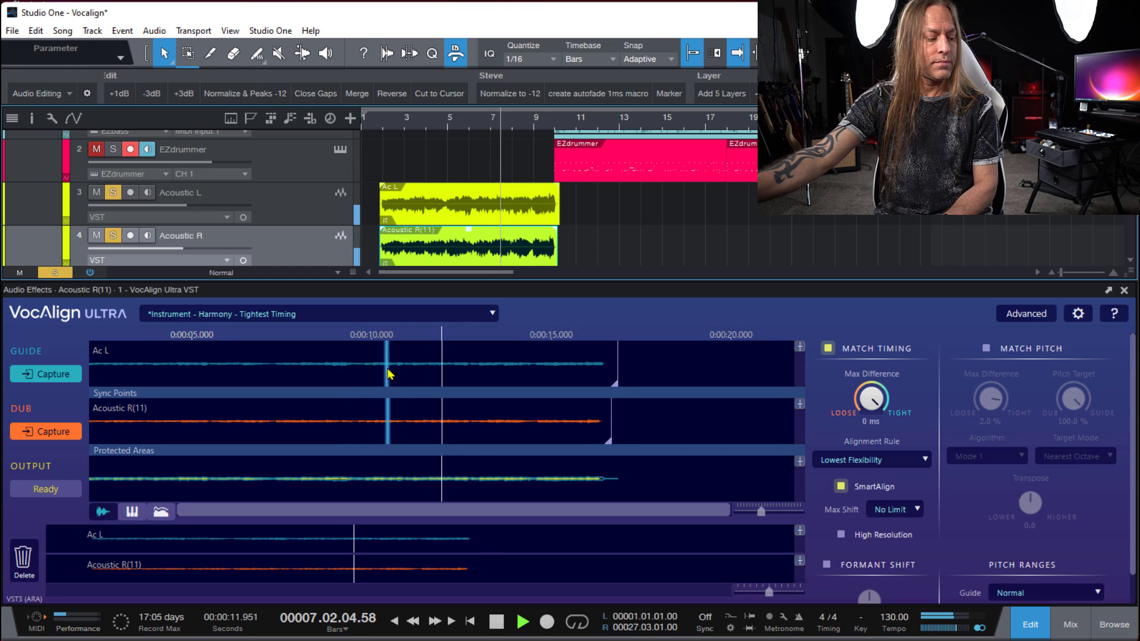
pyautogui.press('space')
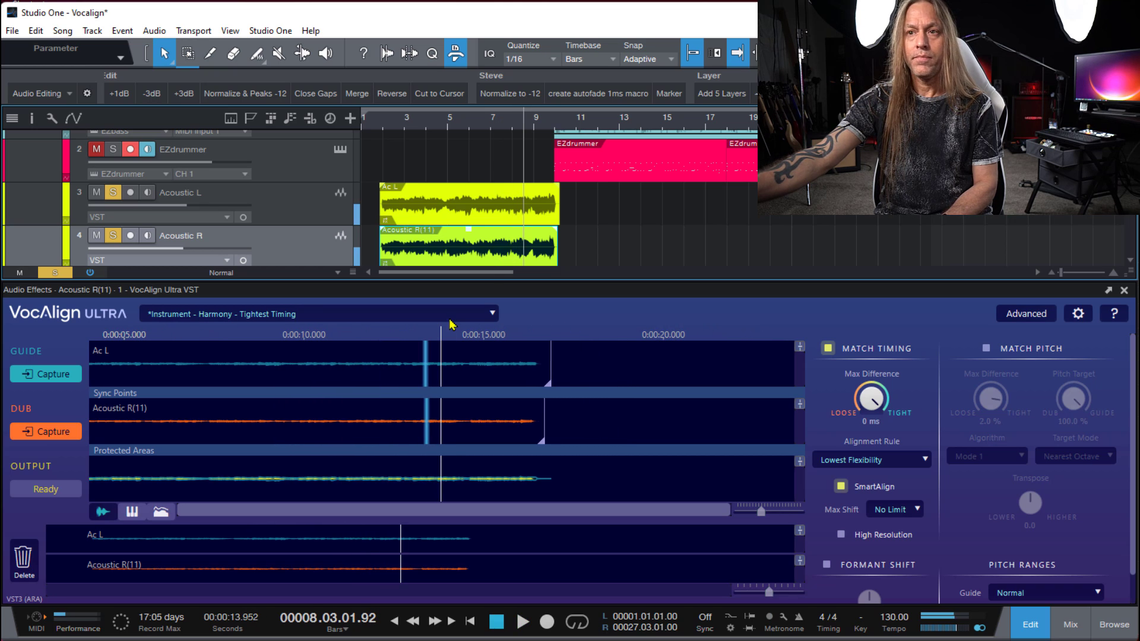
# - Apply the Default Tight Timing preset, and review the available alignment rules and preset categories
pyautogui.click(433, 311)
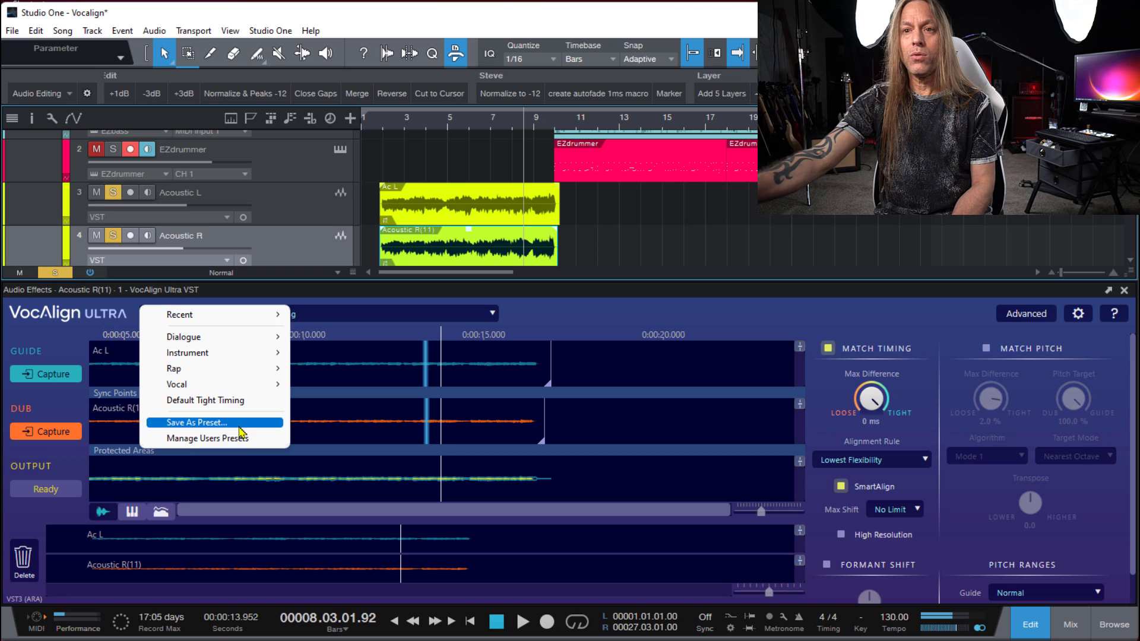
pyautogui.click(210, 408)
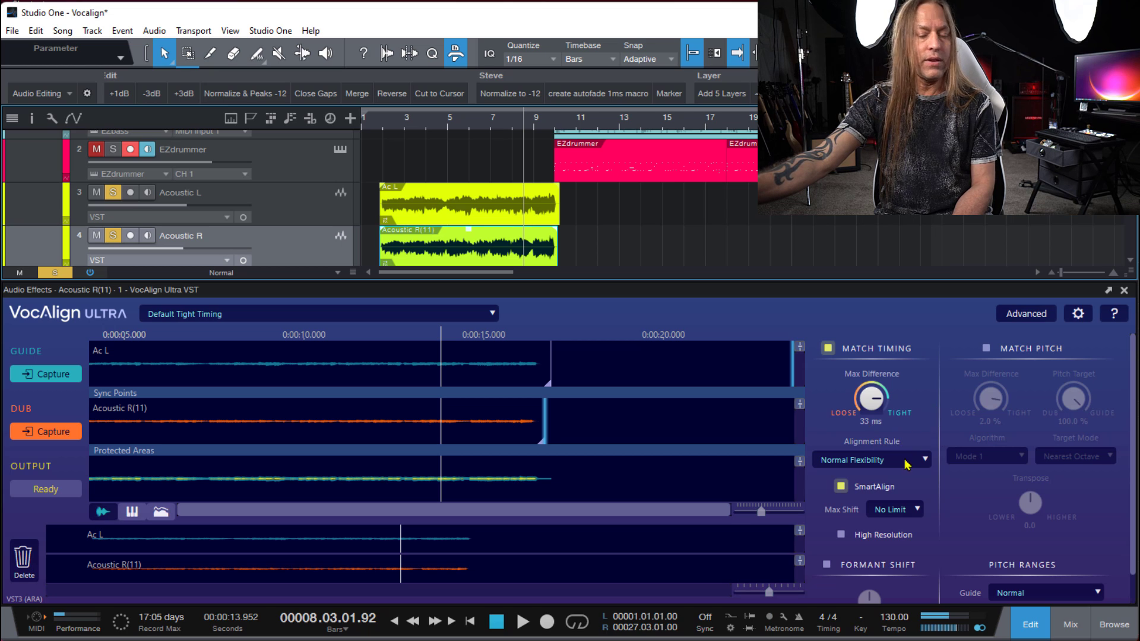
pyautogui.click(875, 462)
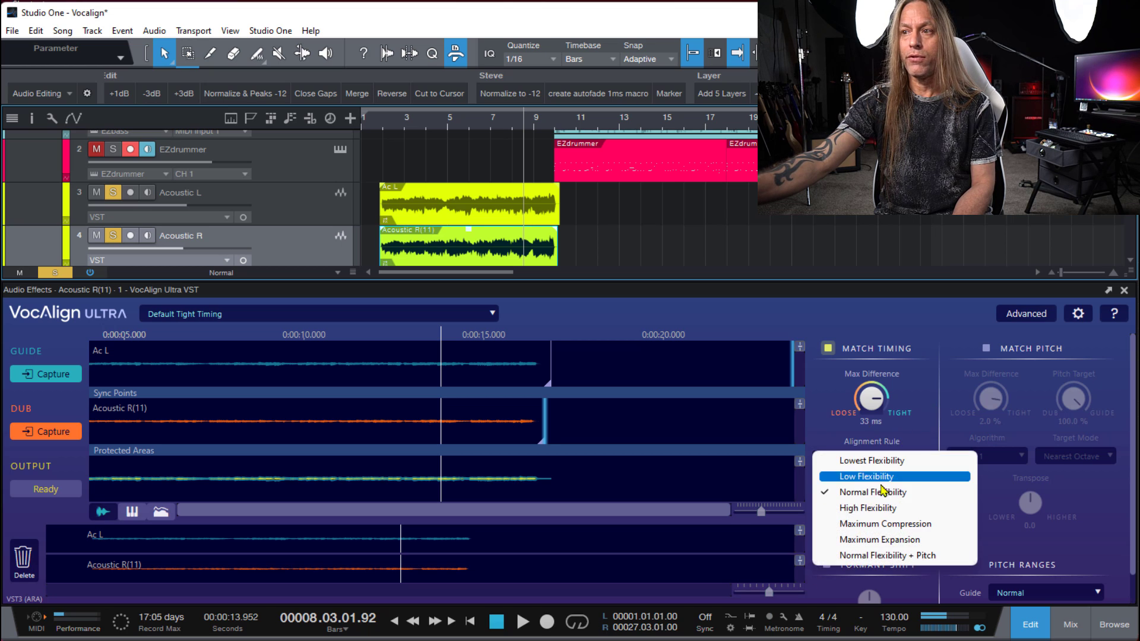
pyautogui.click(926, 403)
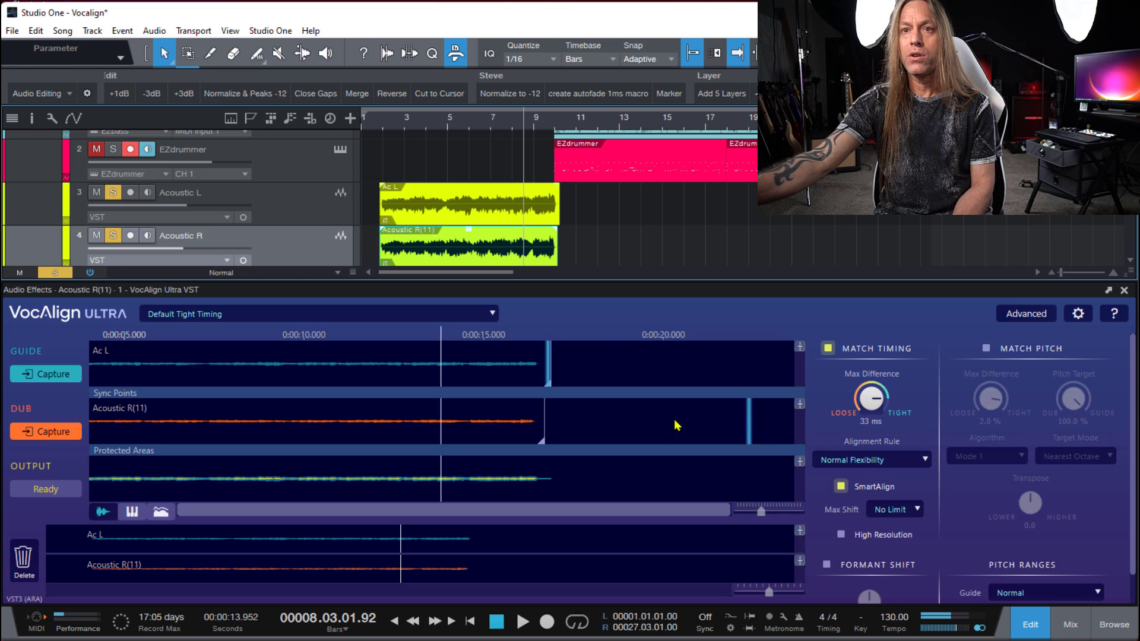
pyautogui.click(483, 315)
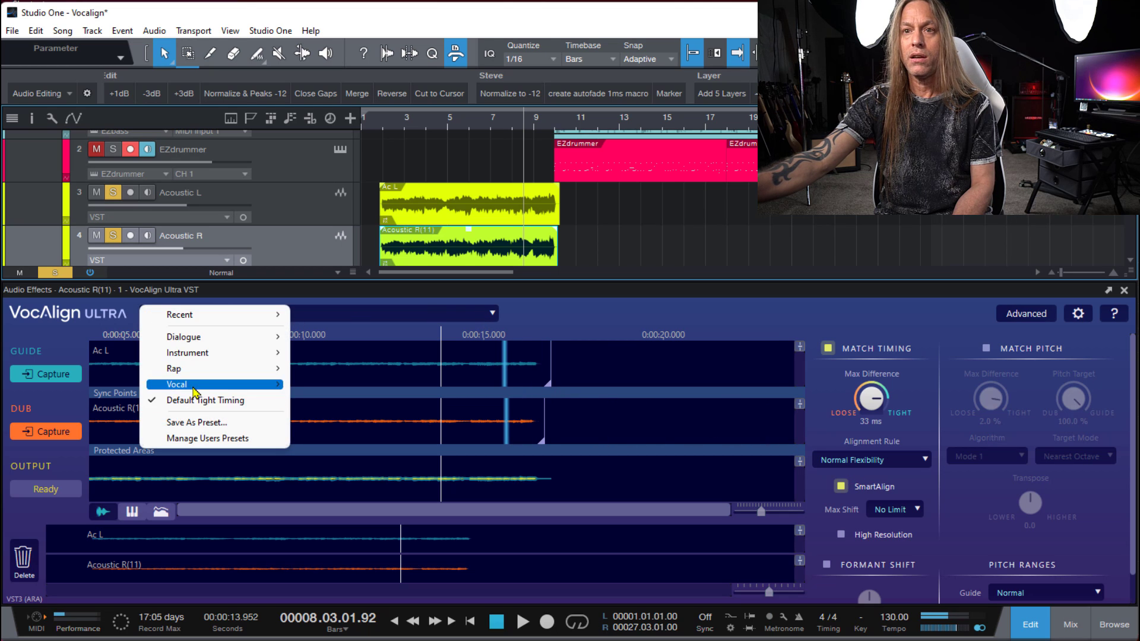
pyautogui.click(580, 314)
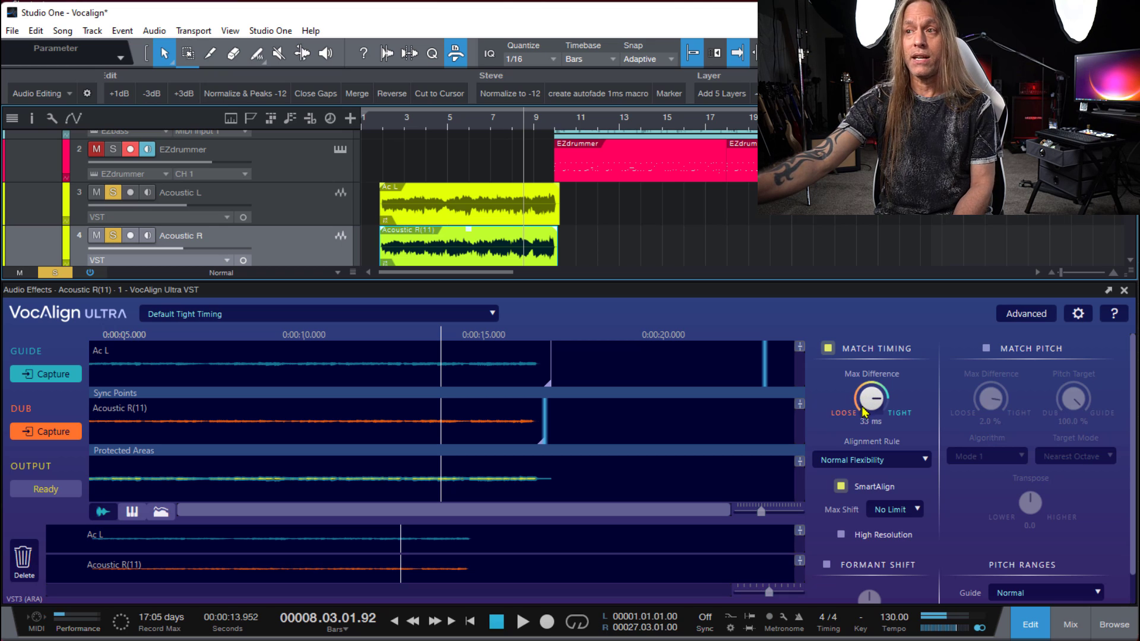
# - Set the timing alignment rule to Lowest Flexibility
pyautogui.click(890, 463)
pyautogui.click(890, 462)
pyautogui.click(891, 462)
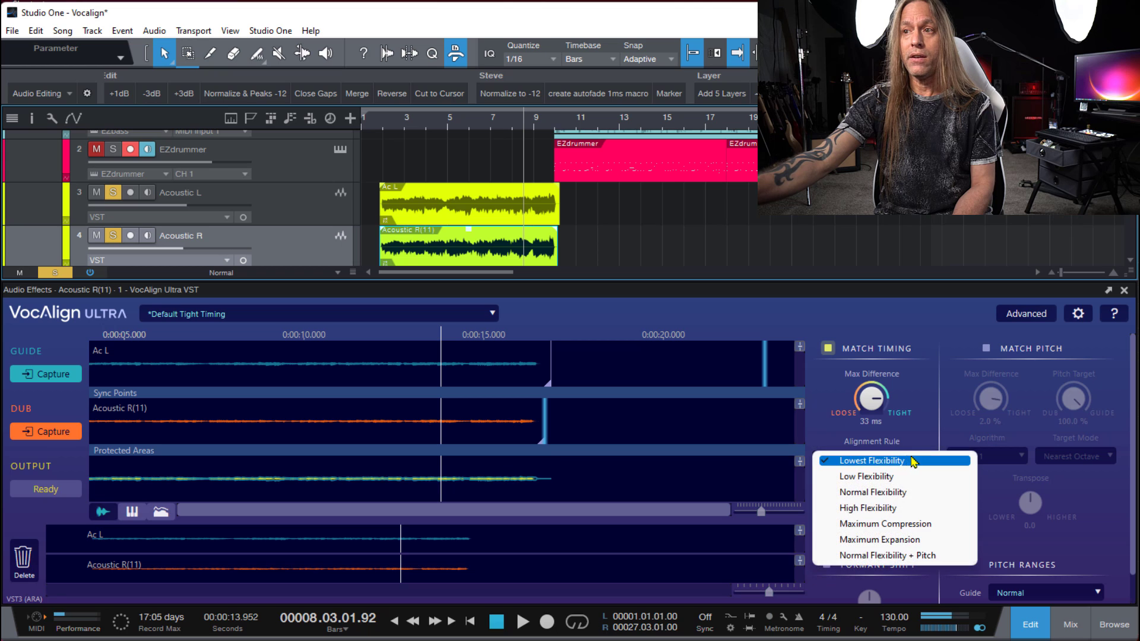
pyautogui.click(898, 433)
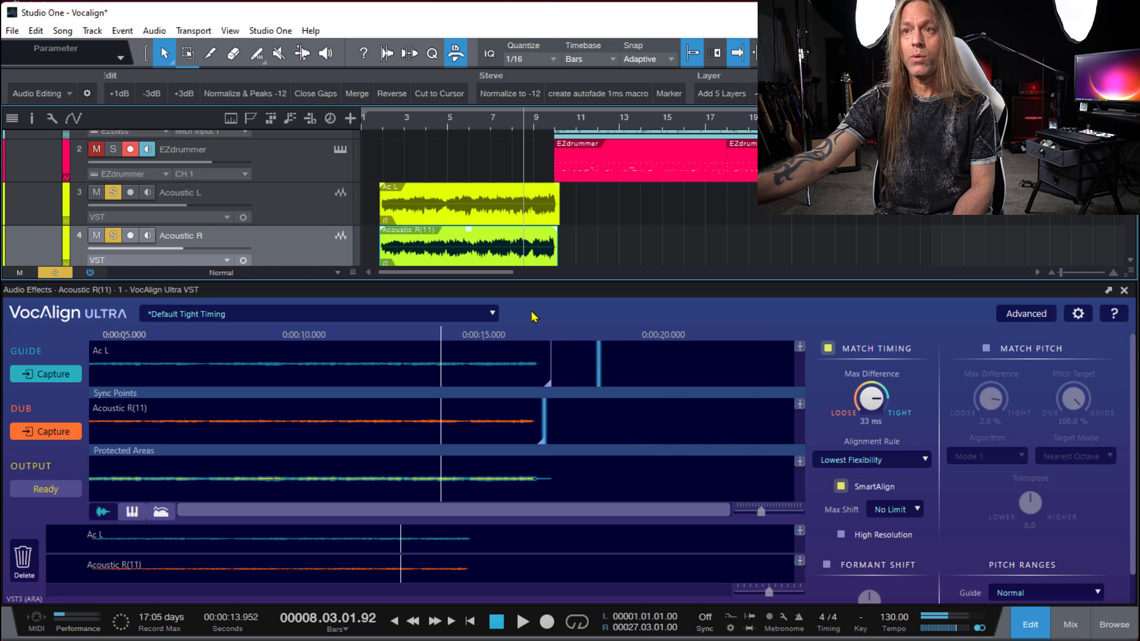
# - Move the playback position to bar 1 beat 3, and try to reapply the Default Tight Timing preset
pyautogui.click(376, 124)
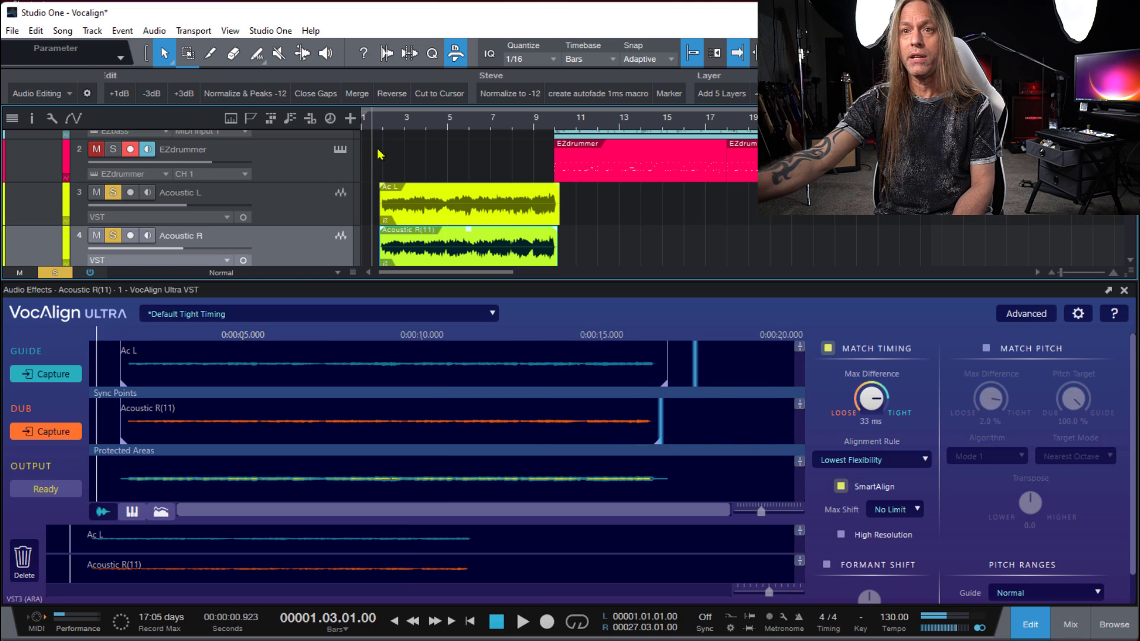
pyautogui.click(370, 312)
pyautogui.click(230, 401)
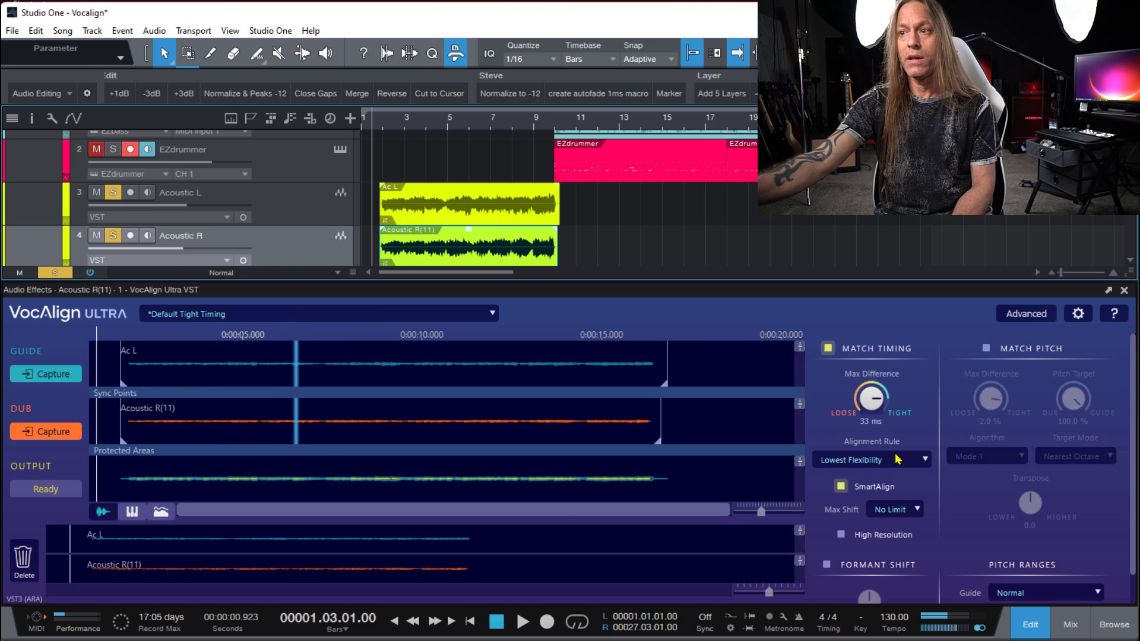
# - Reload Default Tight Timing by way of the Dialogue Foreign Loose Timing and Medium Pitch preset, and play the soloed acoustic tracks from bar 1 beat 3
pyautogui.click(446, 316)
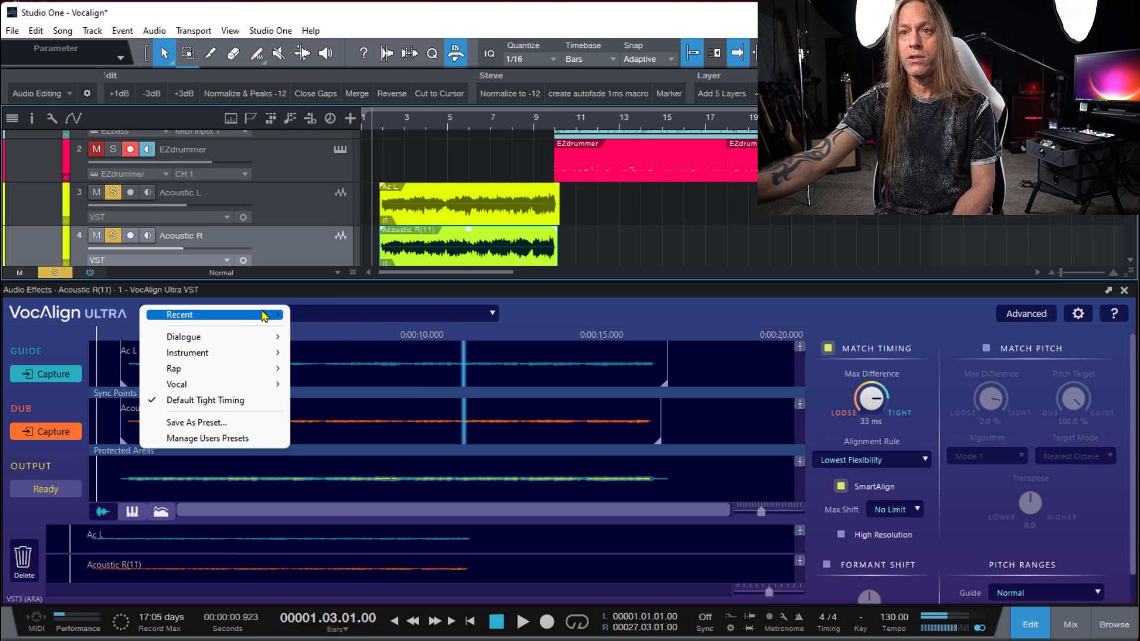
pyautogui.moveTo(256, 338)
pyautogui.moveTo(343, 339)
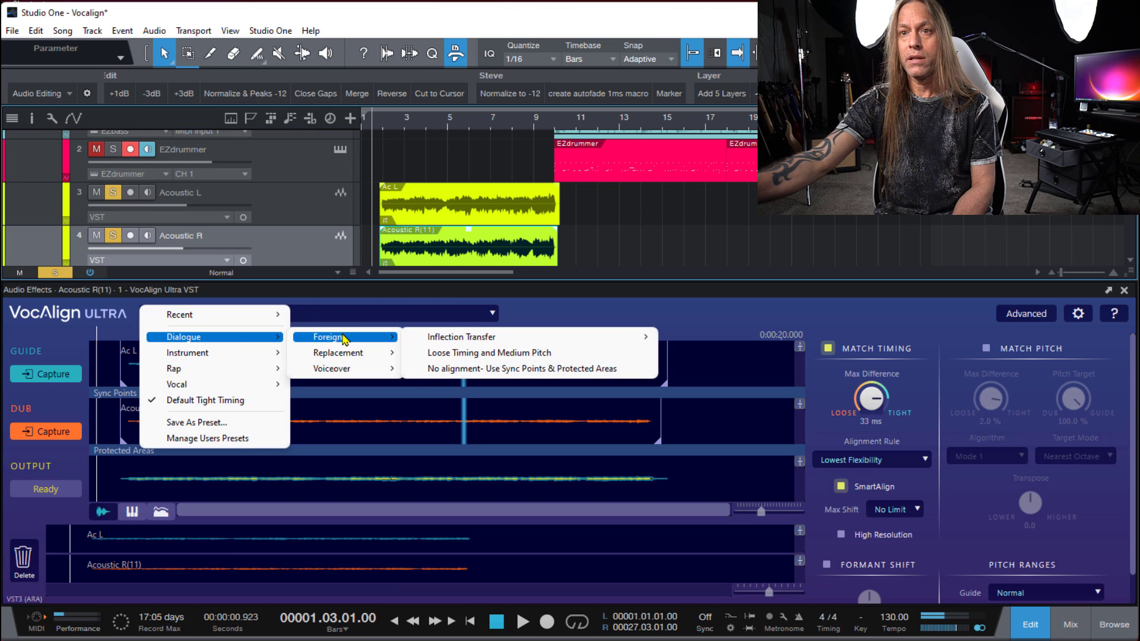
pyautogui.click(448, 353)
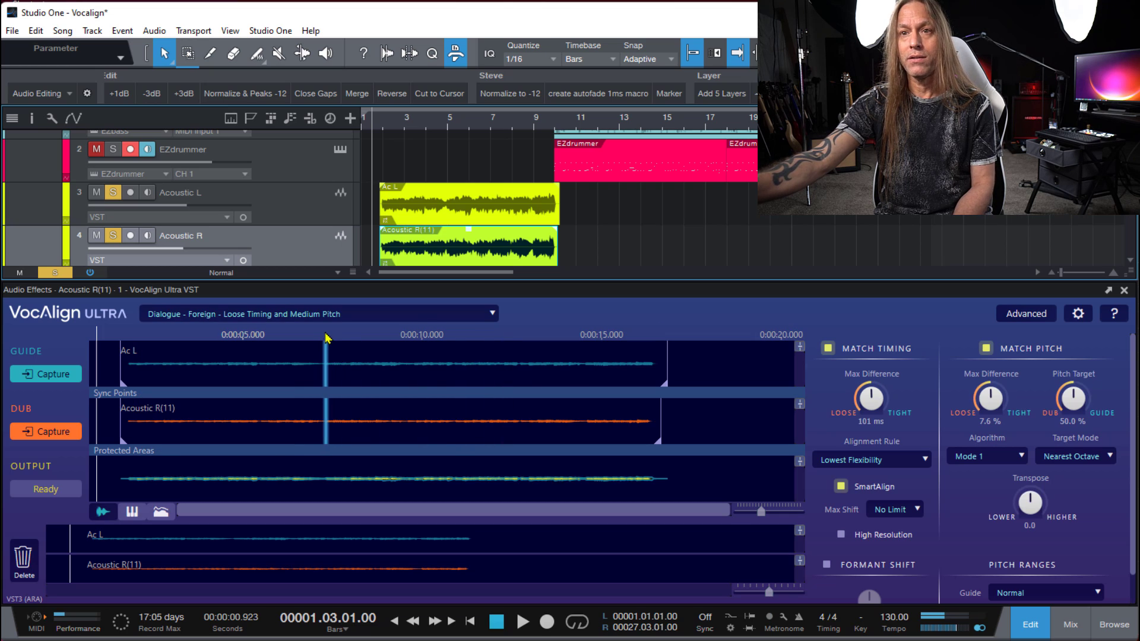
pyautogui.click(262, 311)
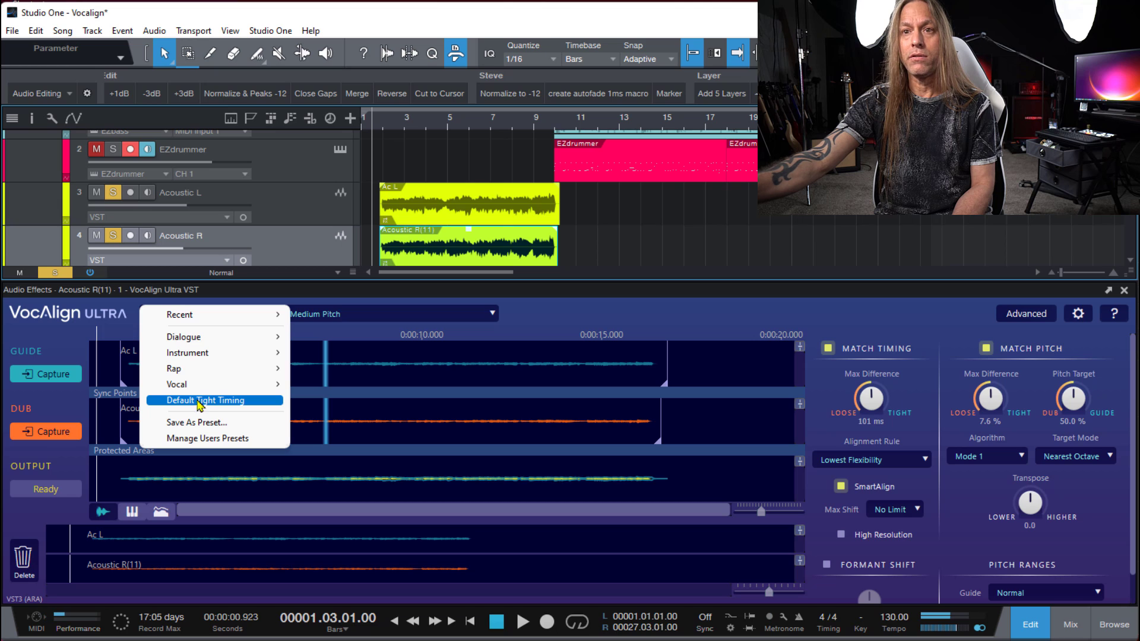
pyautogui.click(210, 401)
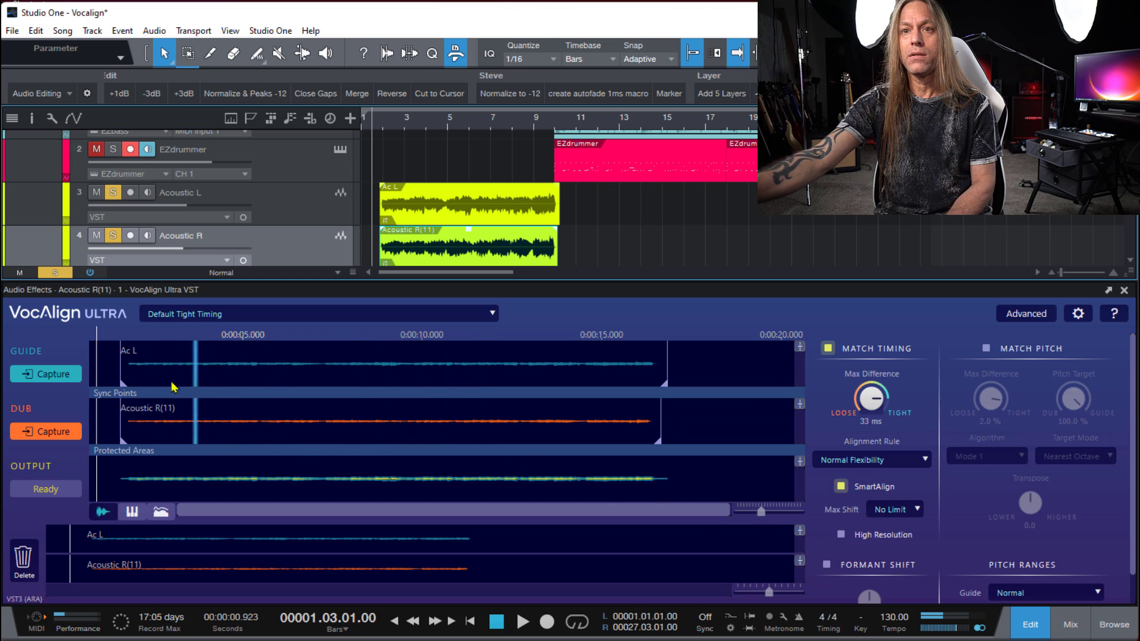
pyautogui.press('space')
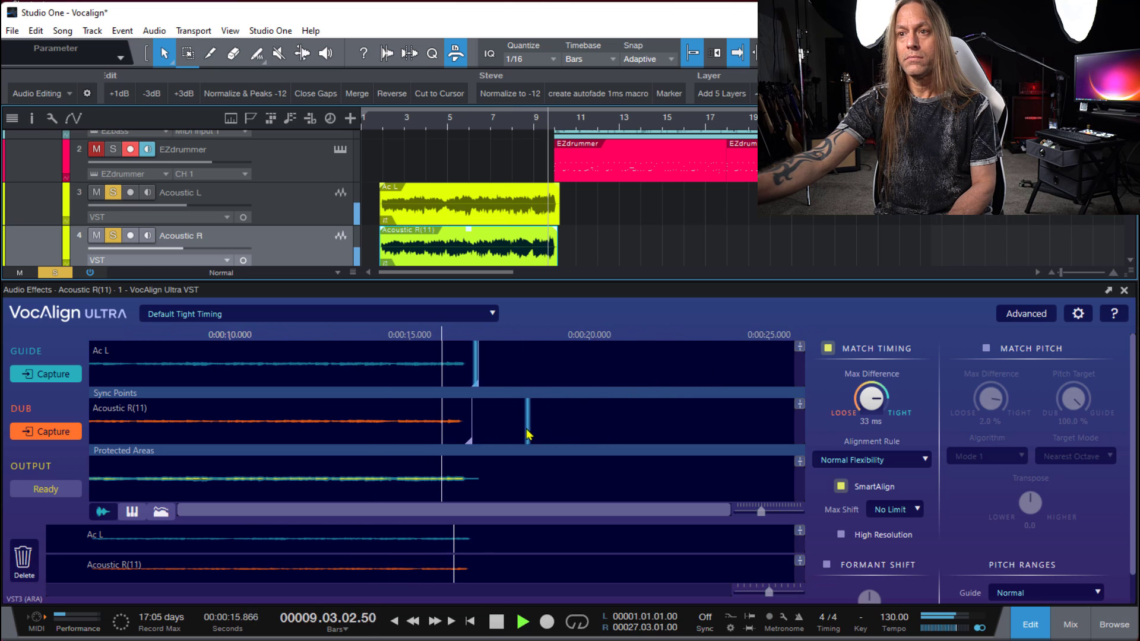
# - Set the timing Max Difference to 0 ms and play the soloed acoustic tracks from bar 1 beat 4
pyautogui.press('space')
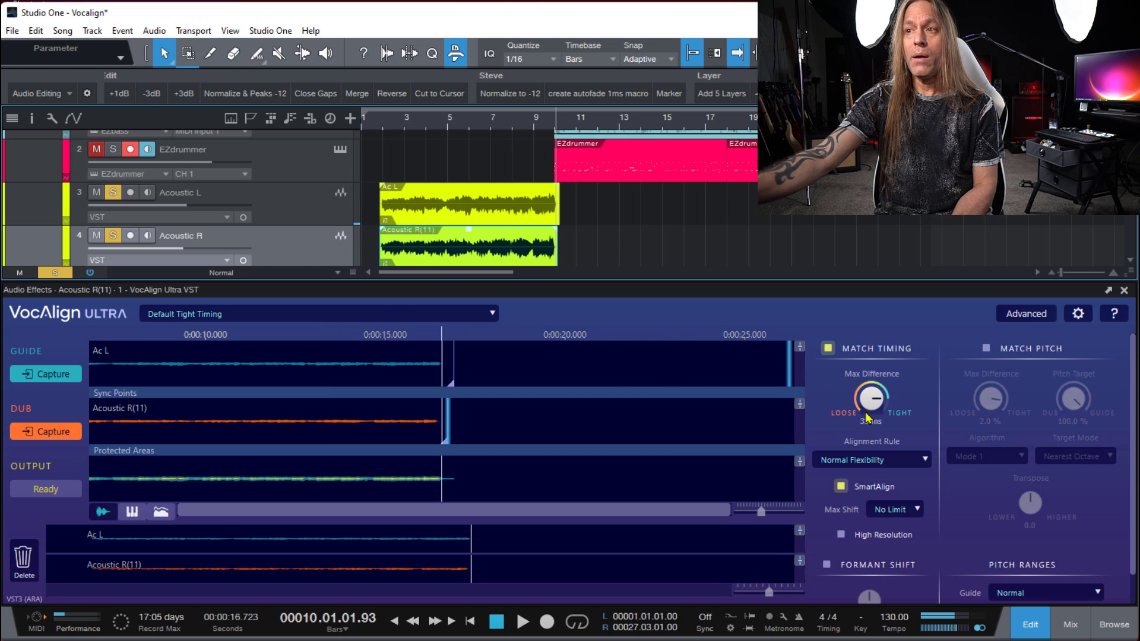
pyautogui.moveTo(864, 407); pyautogui.dragTo(848, 343)
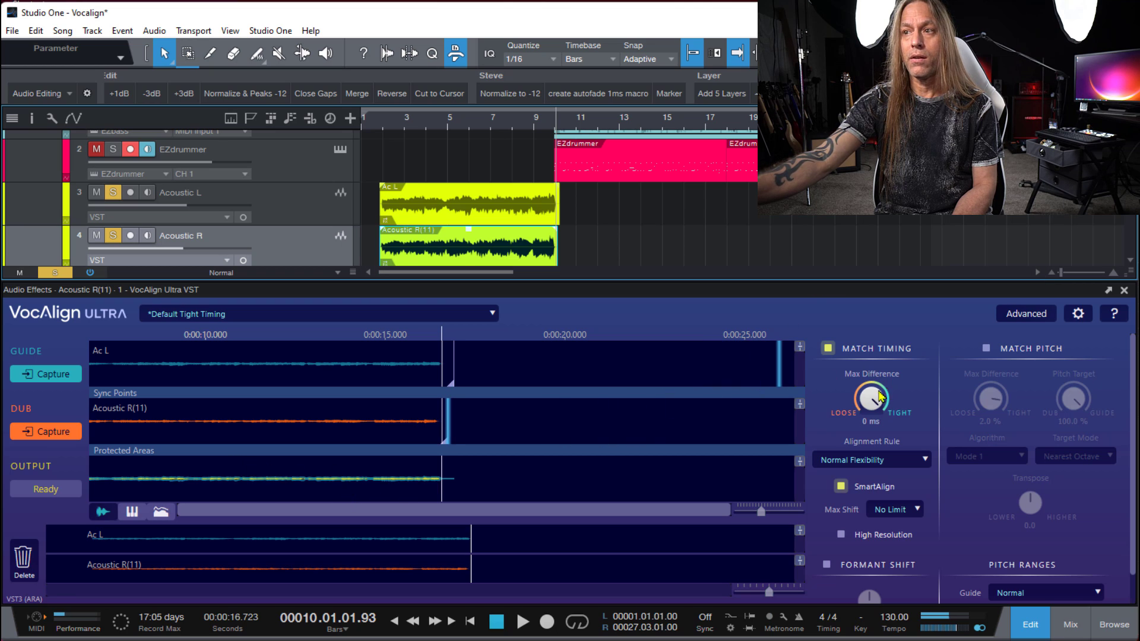
pyautogui.moveTo(863, 401); pyautogui.dragTo(859, 440)
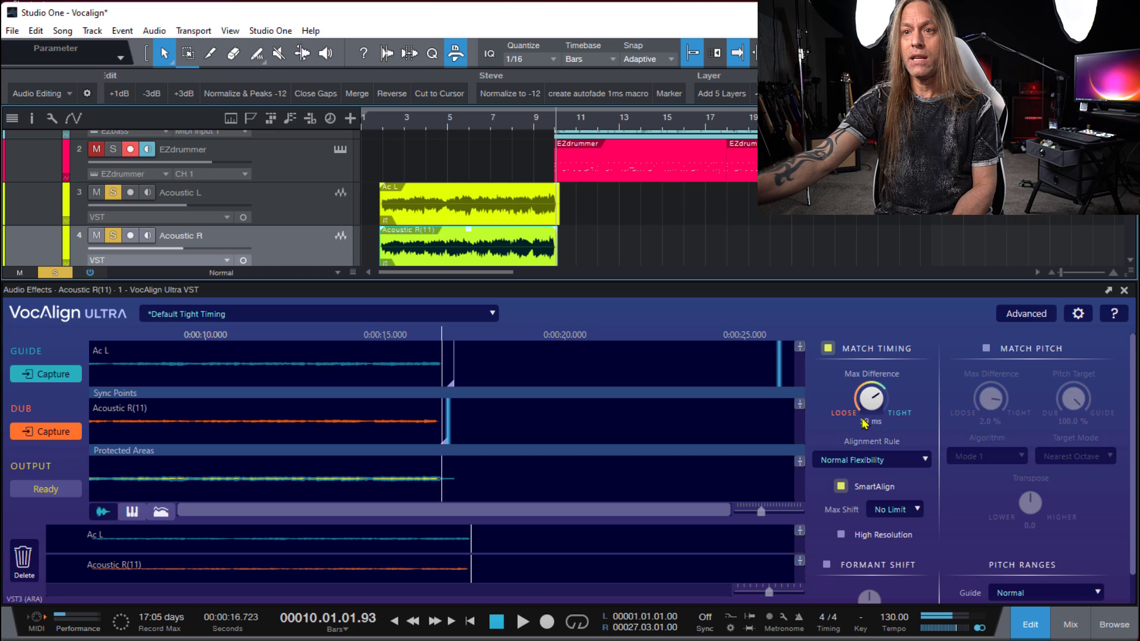
pyautogui.moveTo(839, 351); pyautogui.dragTo(823, 269)
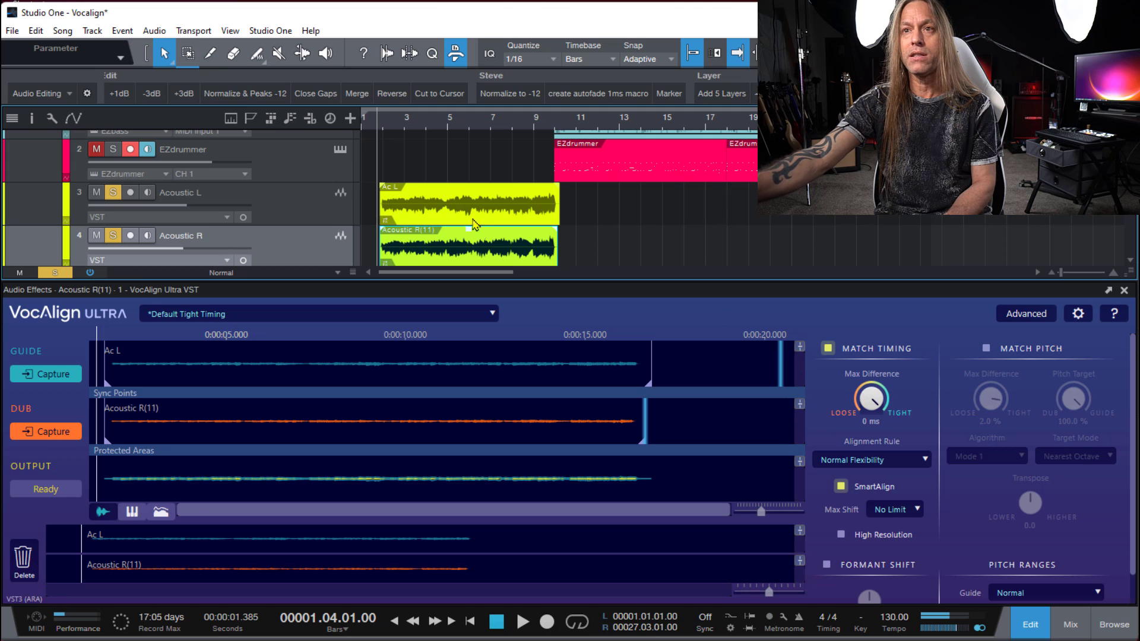
pyautogui.press('space')
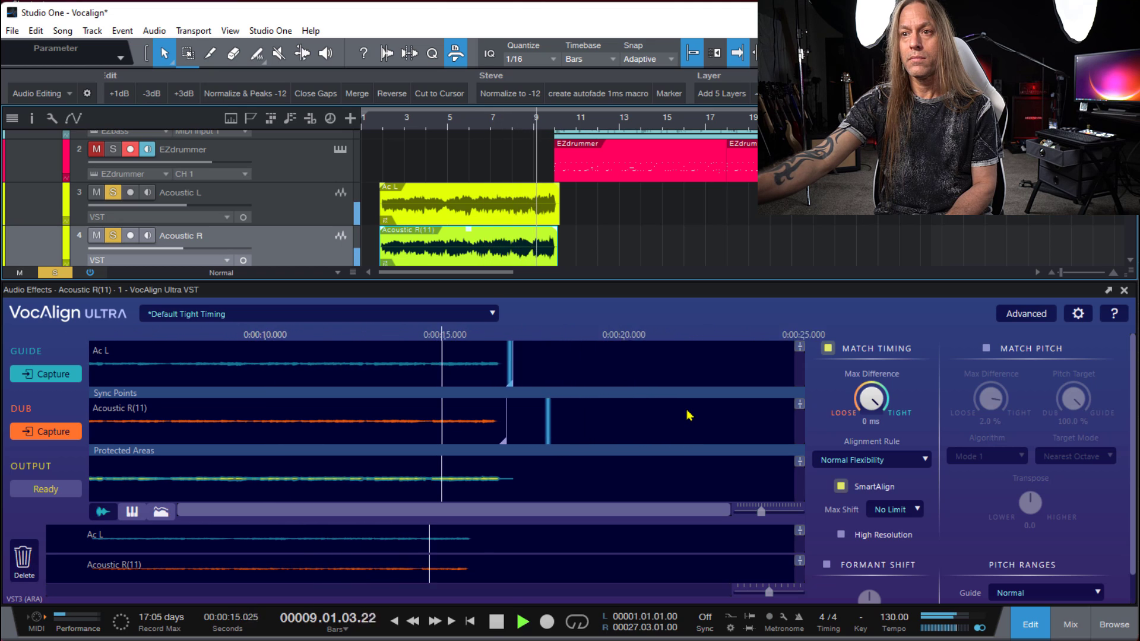
pyautogui.press('space')
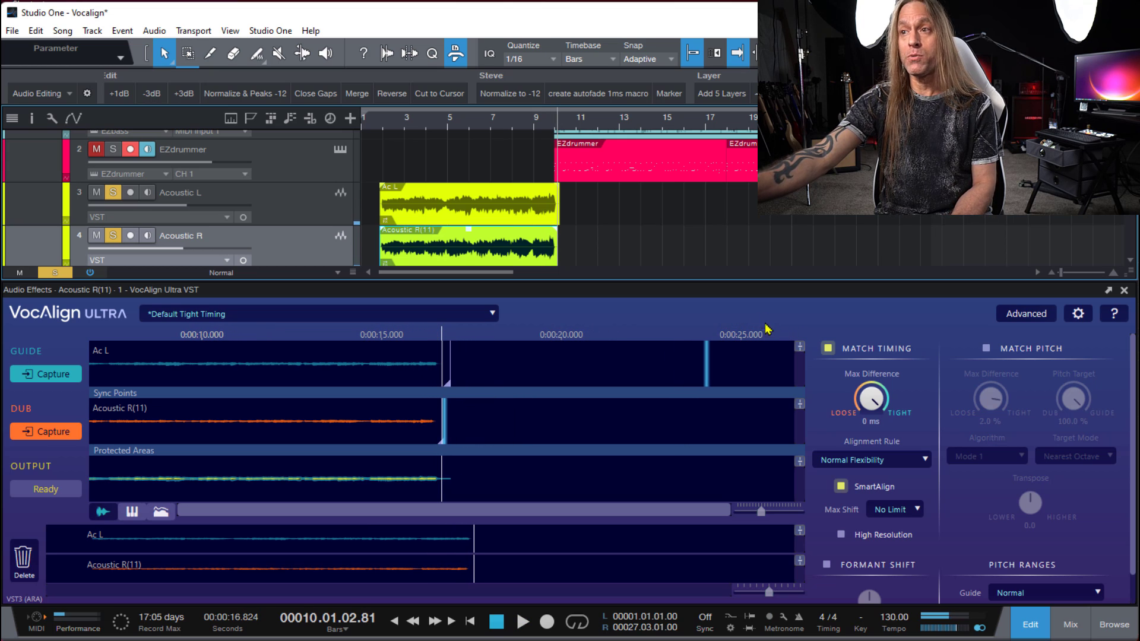
# - Set the timing alignment rule to Lowest Flexibility and play the acoustic tracks from bar 2
pyautogui.click(871, 467)
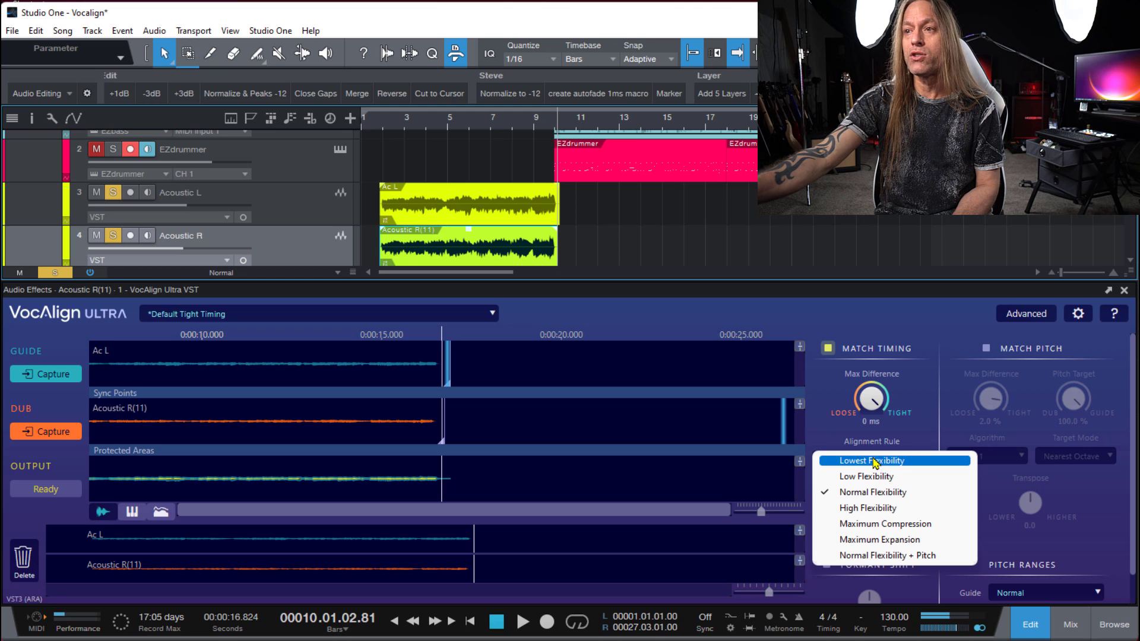
pyautogui.click(874, 462)
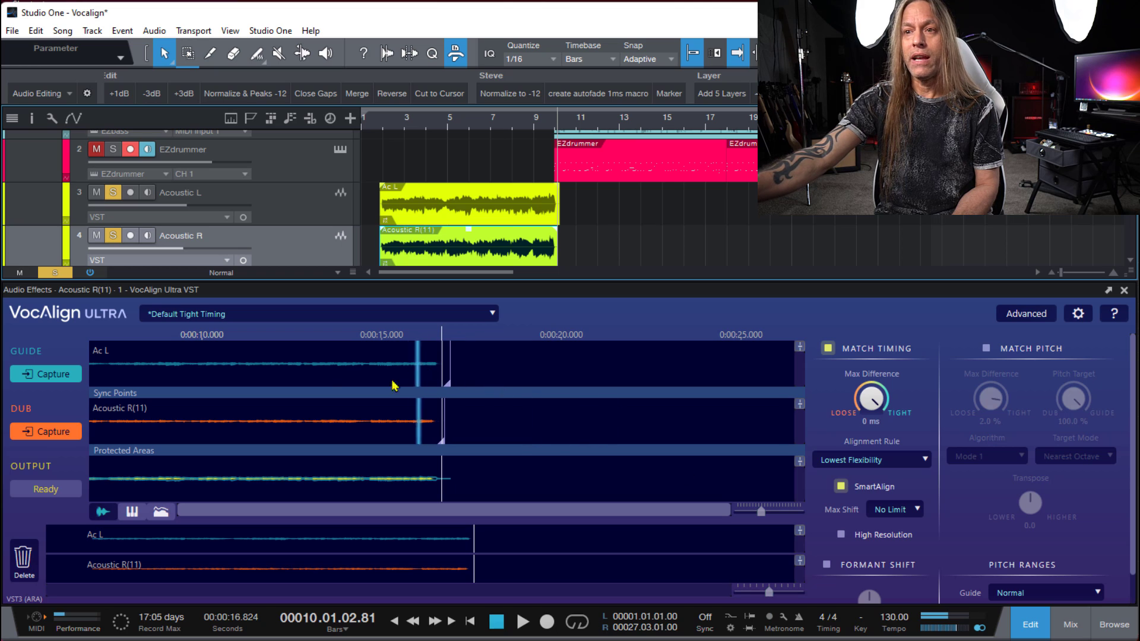
pyautogui.click(386, 122)
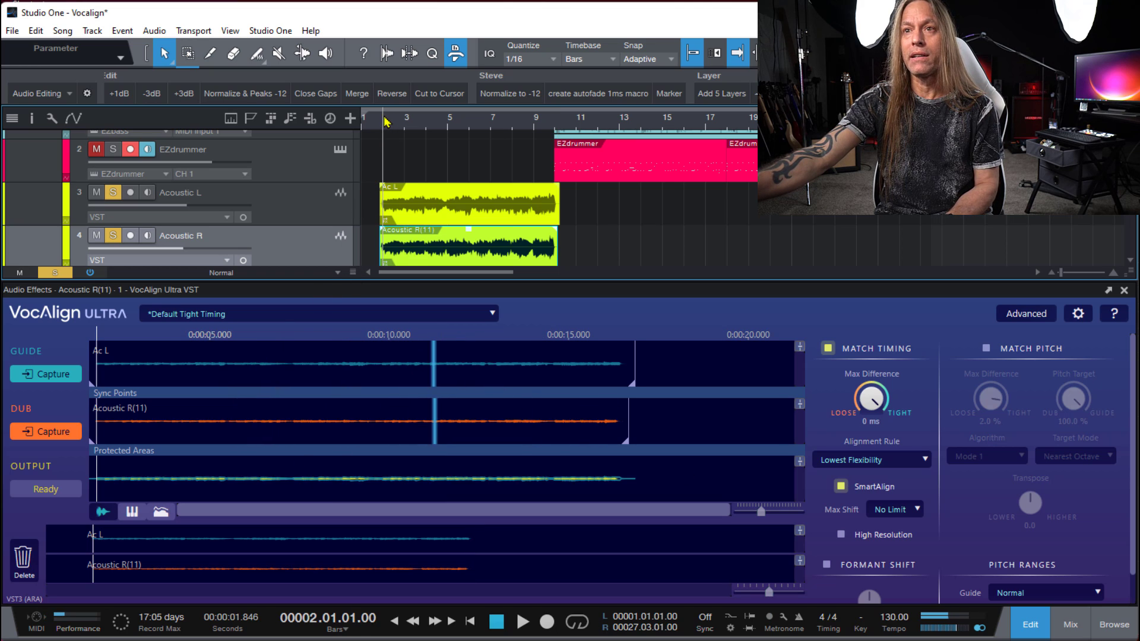
pyautogui.press('space')
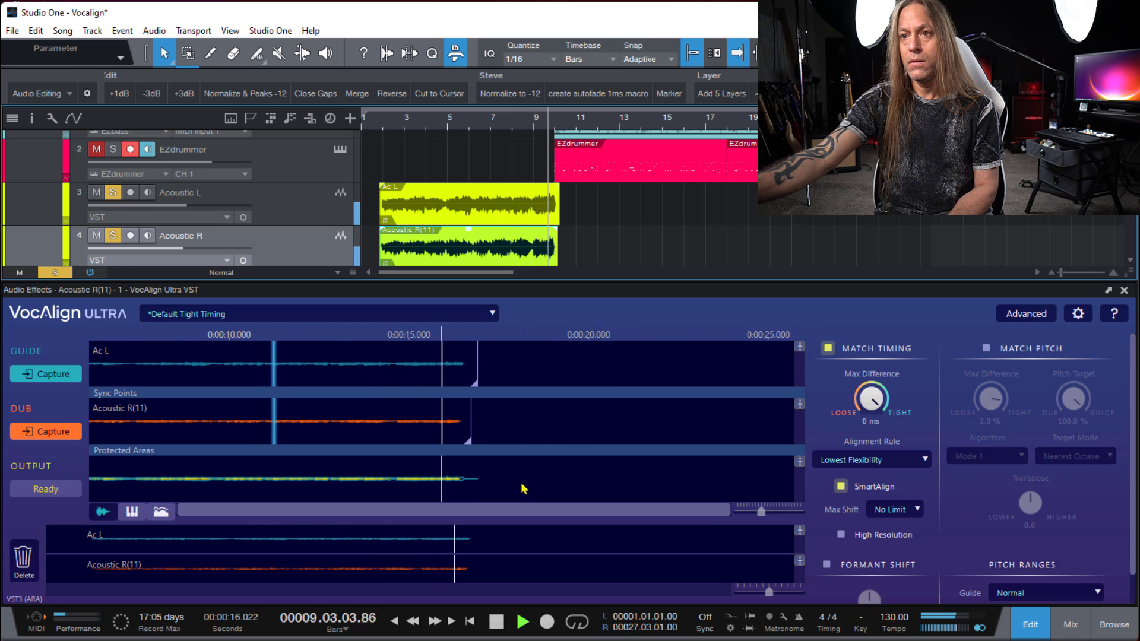
pyautogui.press('space')
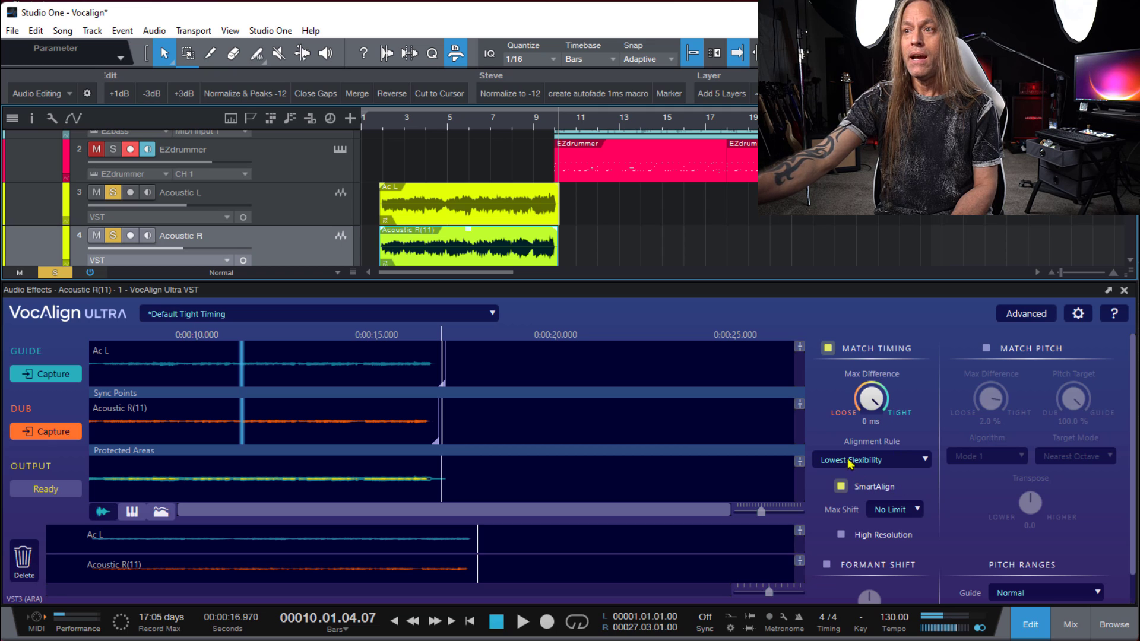
# - Enable High Resolution, play the acoustic tracks from bar 2, and return the playback position to bar 1 beat 4
pyautogui.click(841, 535)
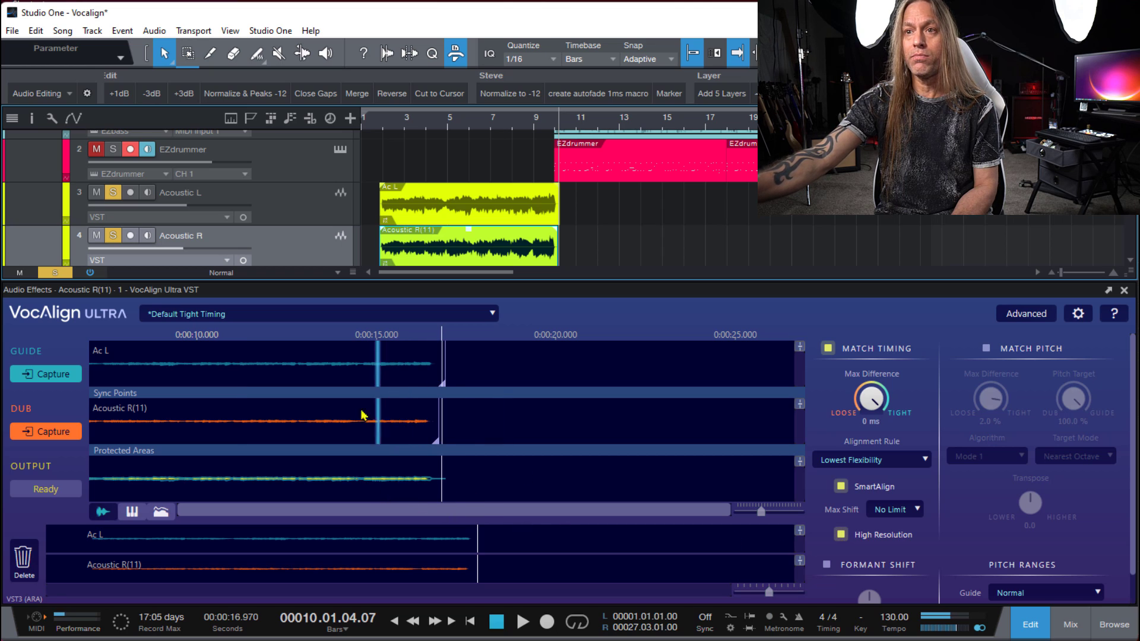
pyautogui.click(383, 121)
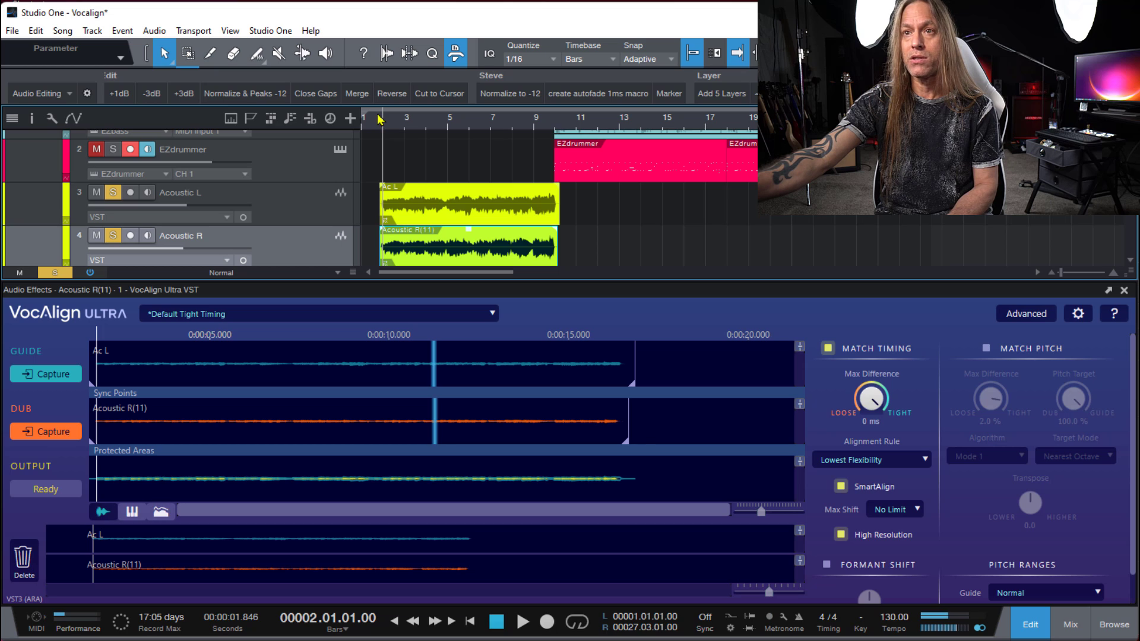
pyautogui.press('space')
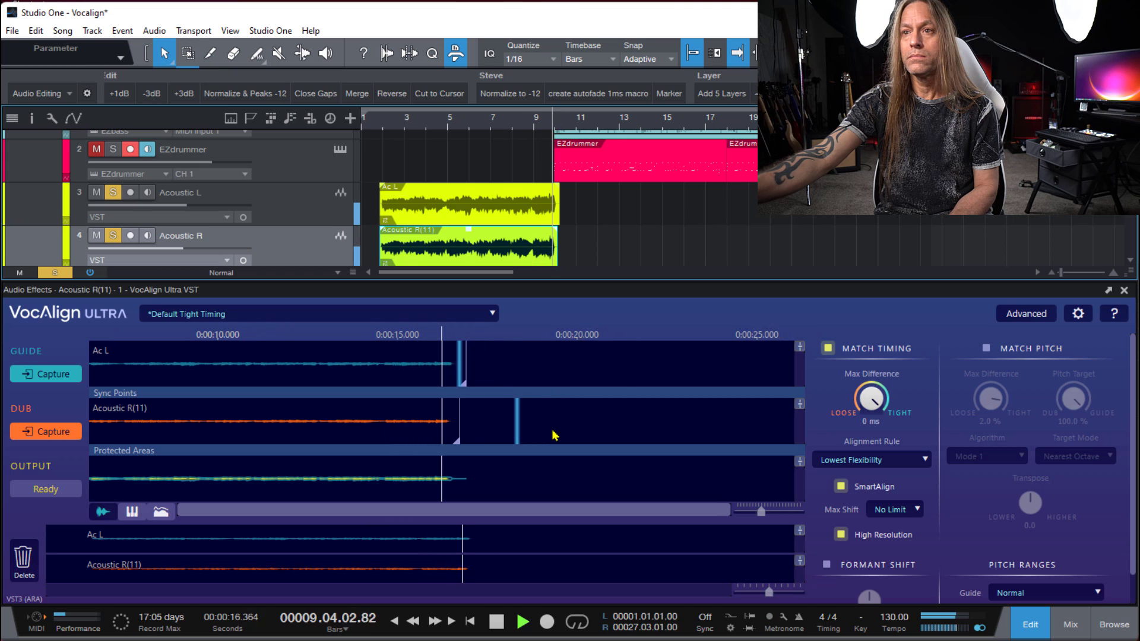
pyautogui.press('space')
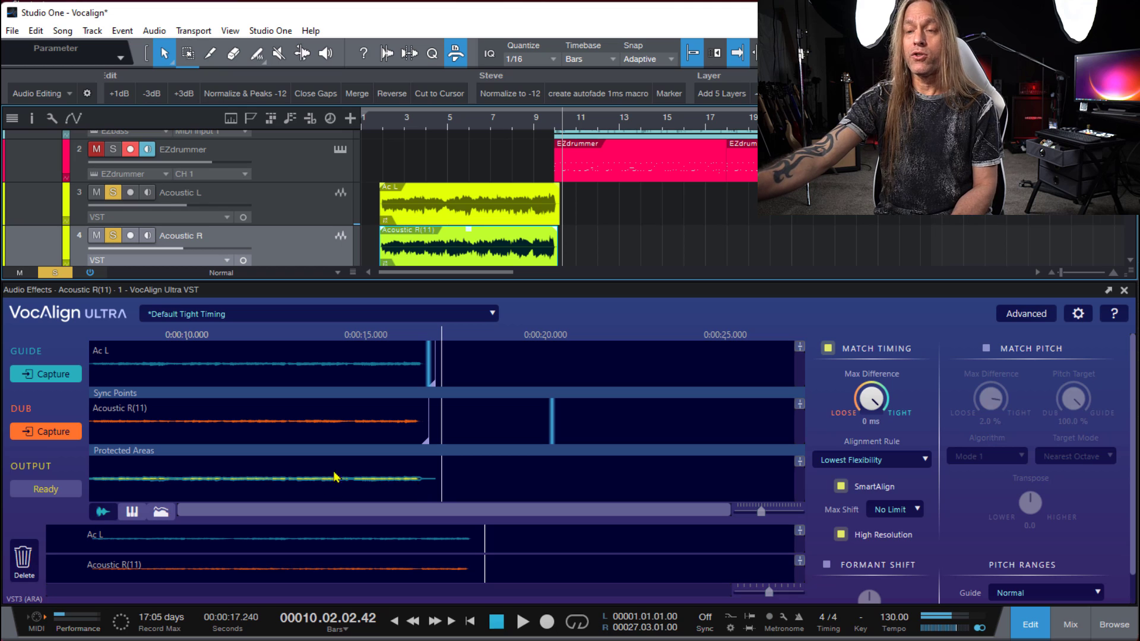
pyautogui.click(383, 129)
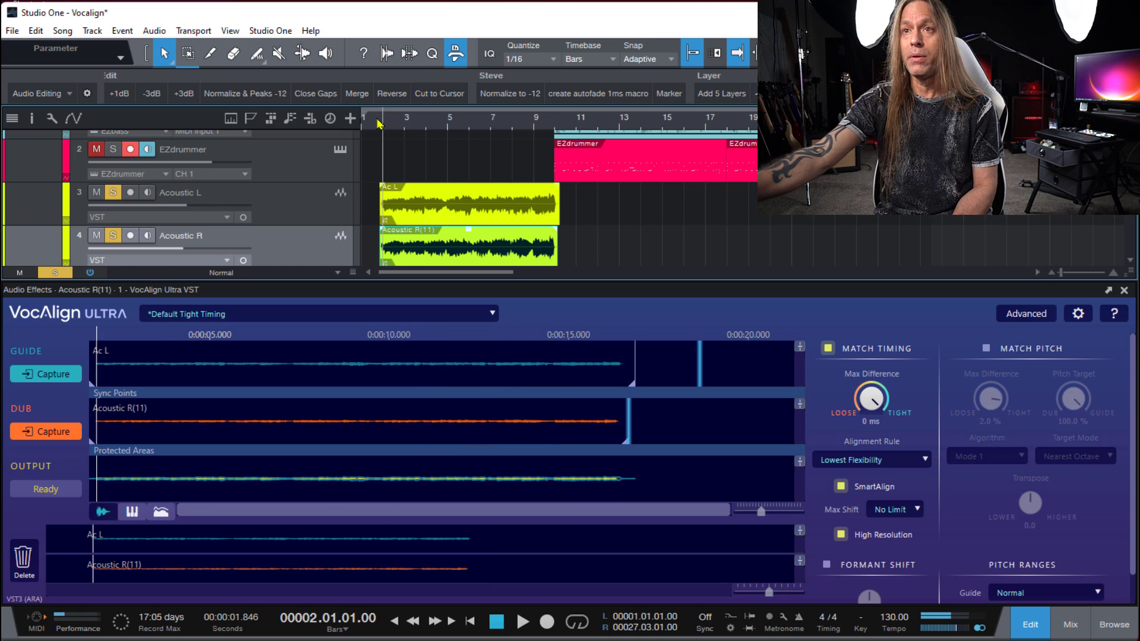
pyautogui.click(378, 122)
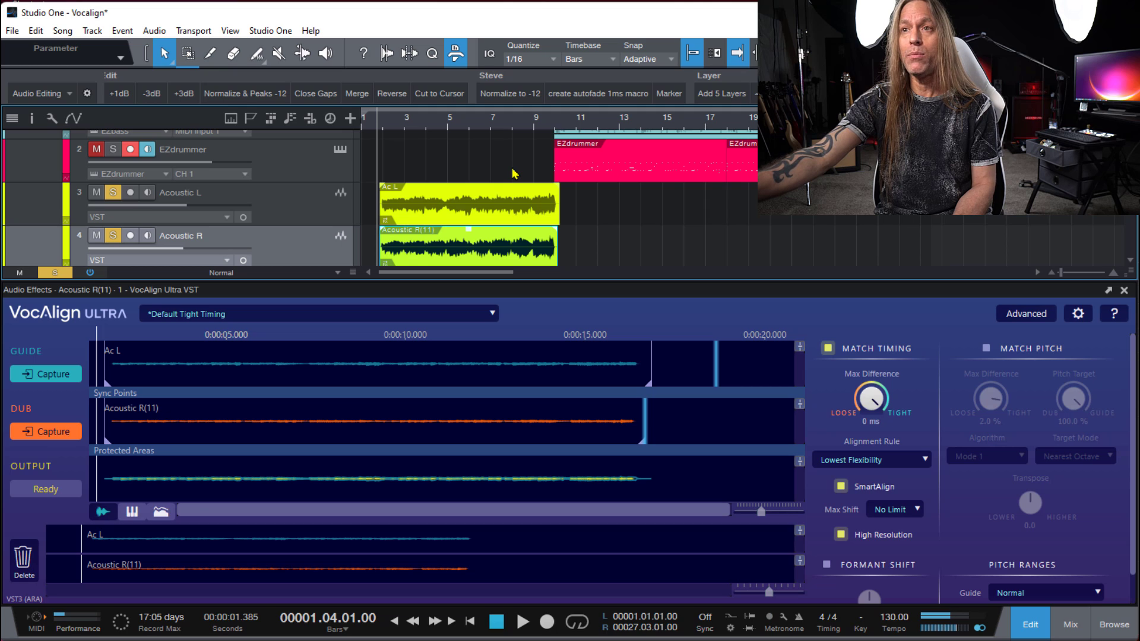
# - Switch the solo from the acoustic tracks to Rhythm L and Rhythm R, and close the VocAlign editor
pyautogui.scroll(-2, 612, 239)
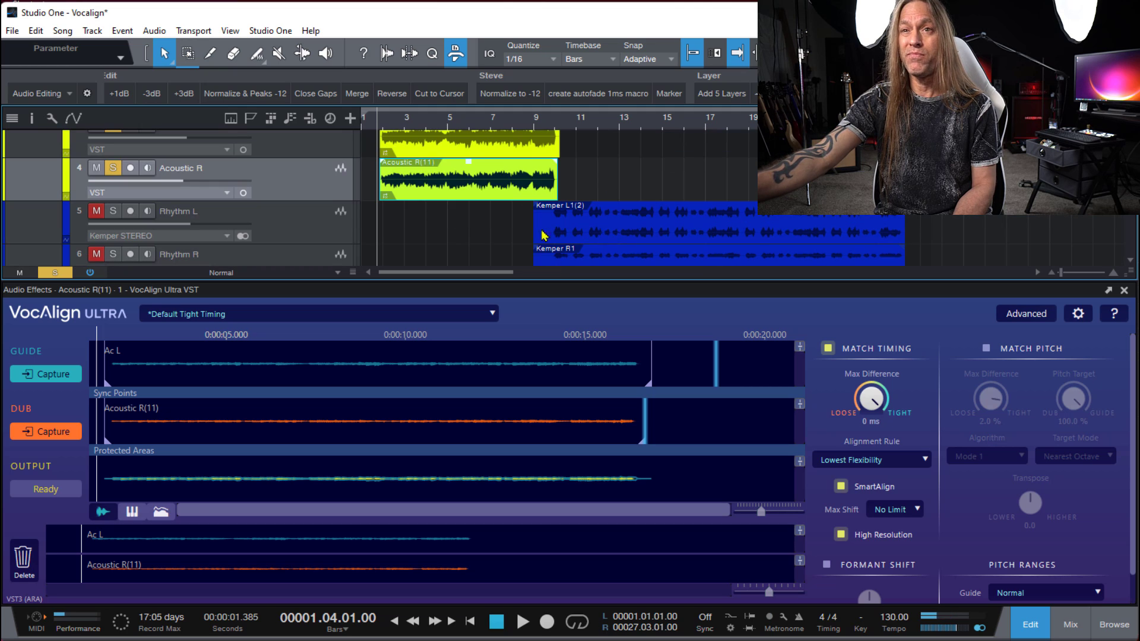
pyautogui.scroll(1, 257, 212)
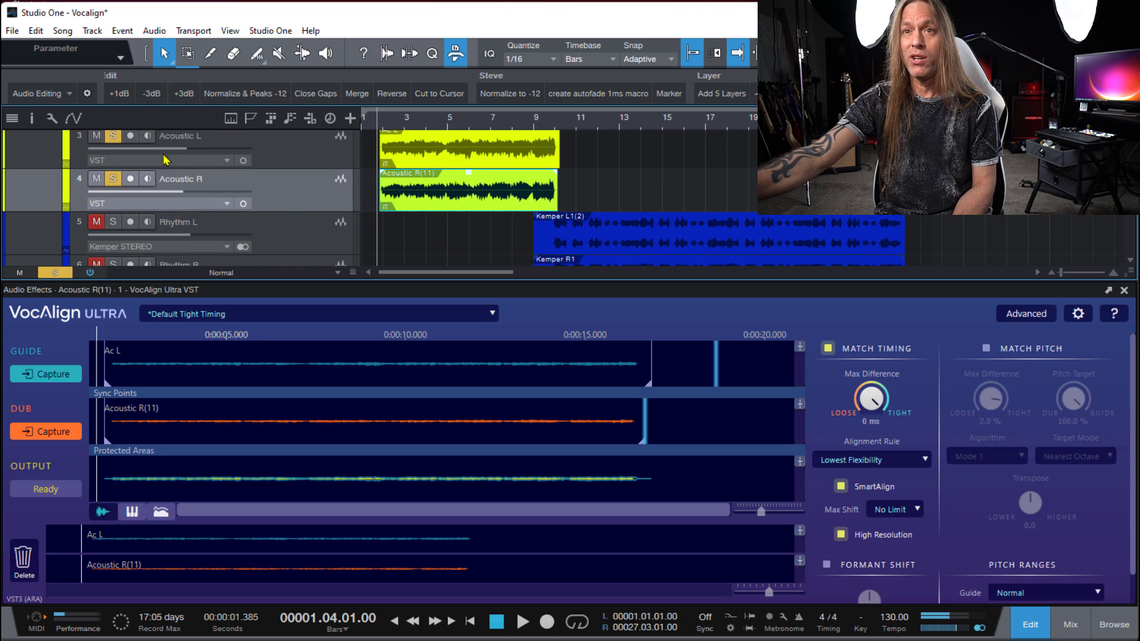
pyautogui.click(113, 179)
pyautogui.scroll(-1, 259, 205)
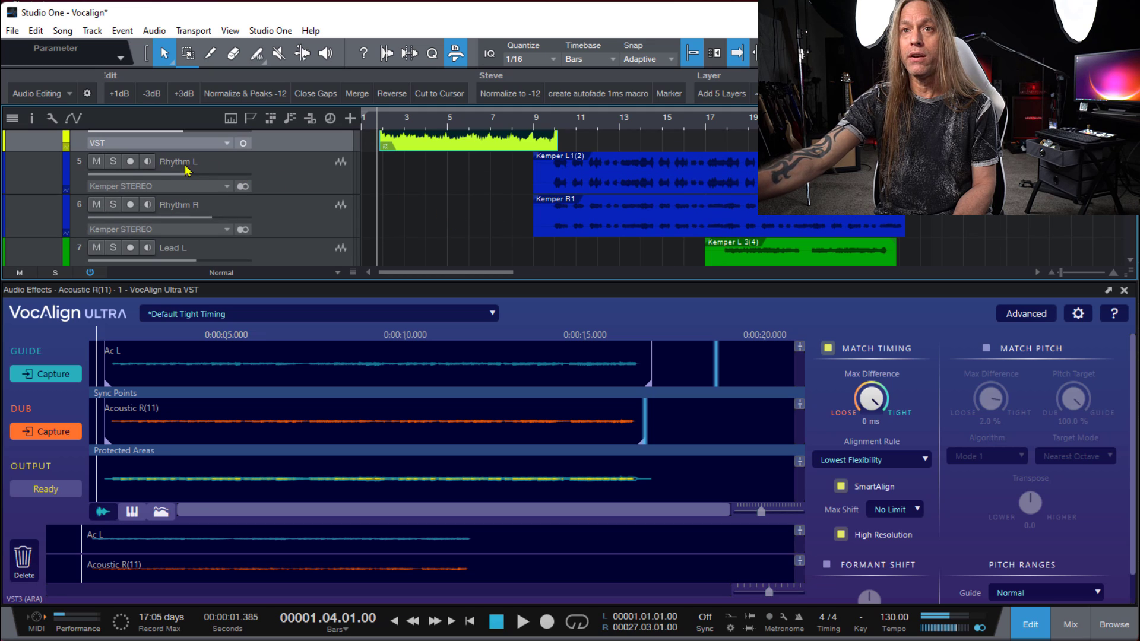
pyautogui.click(113, 162)
pyautogui.click(115, 205)
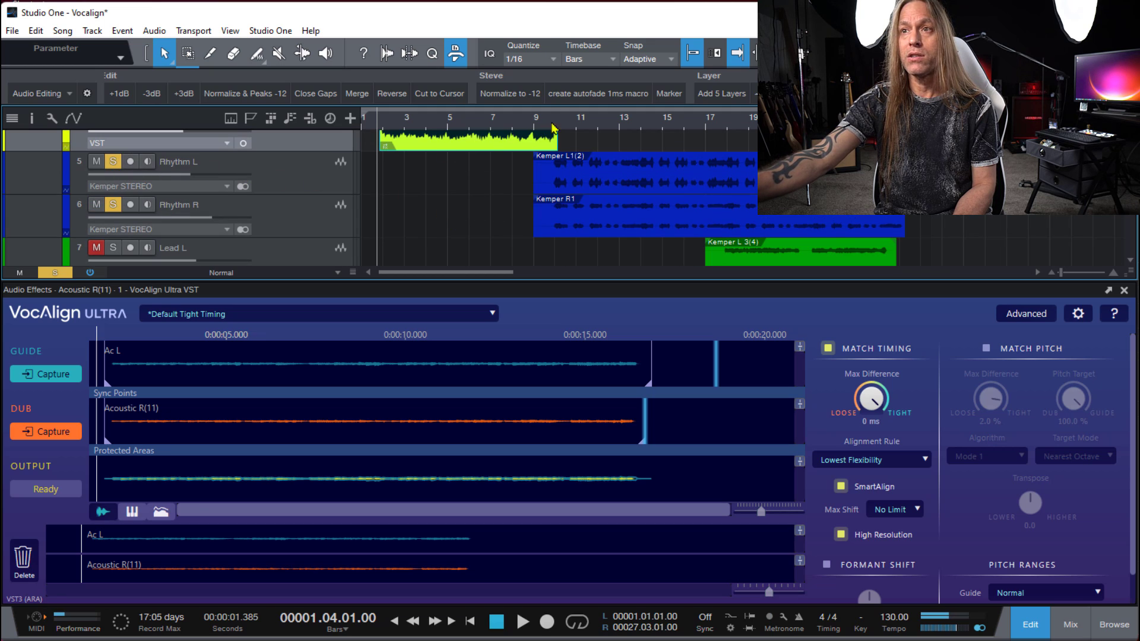
pyautogui.click(1125, 291)
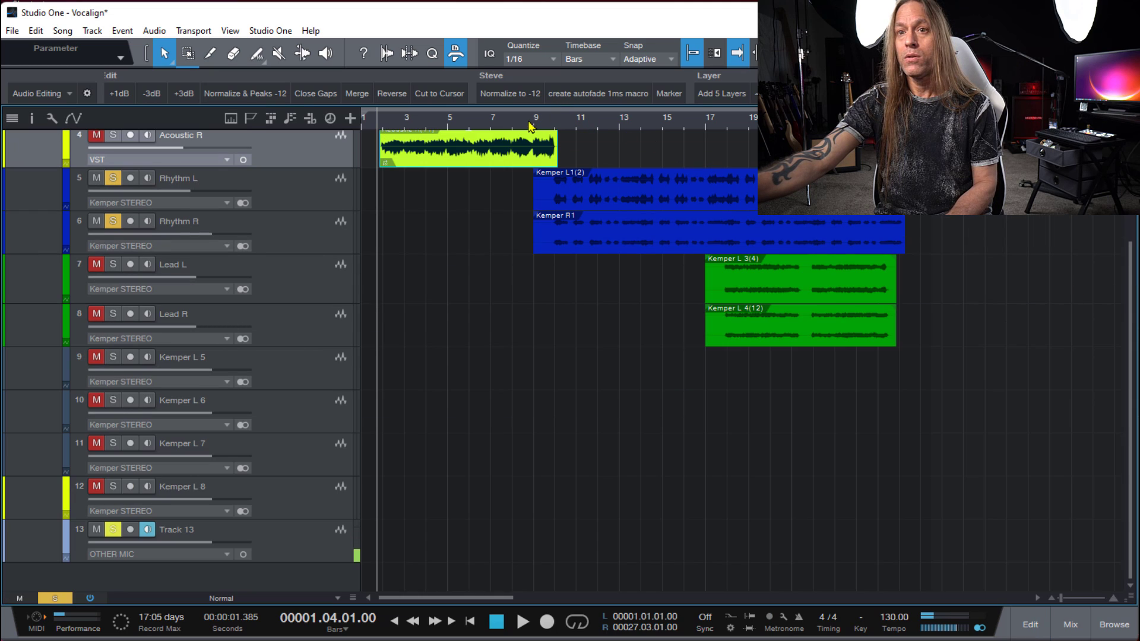
# - Play the soloed rhythm guitar tracks from about bar 9, and move the playback position to bar 9 beat 4
pyautogui.click(530, 127)
pyautogui.press('space')
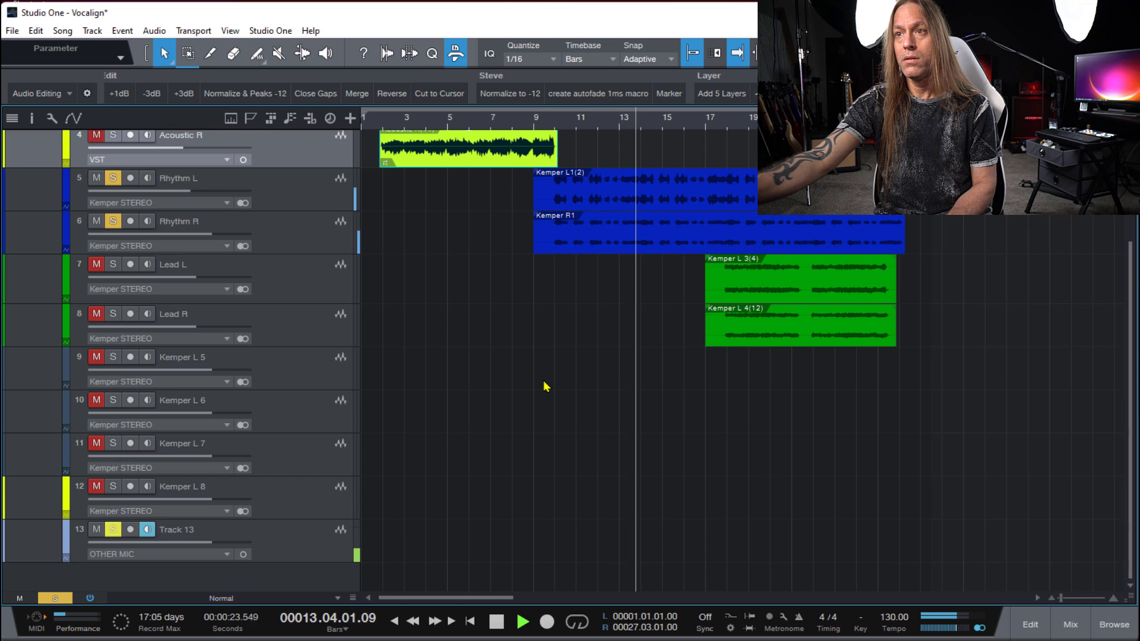
pyautogui.press('space')
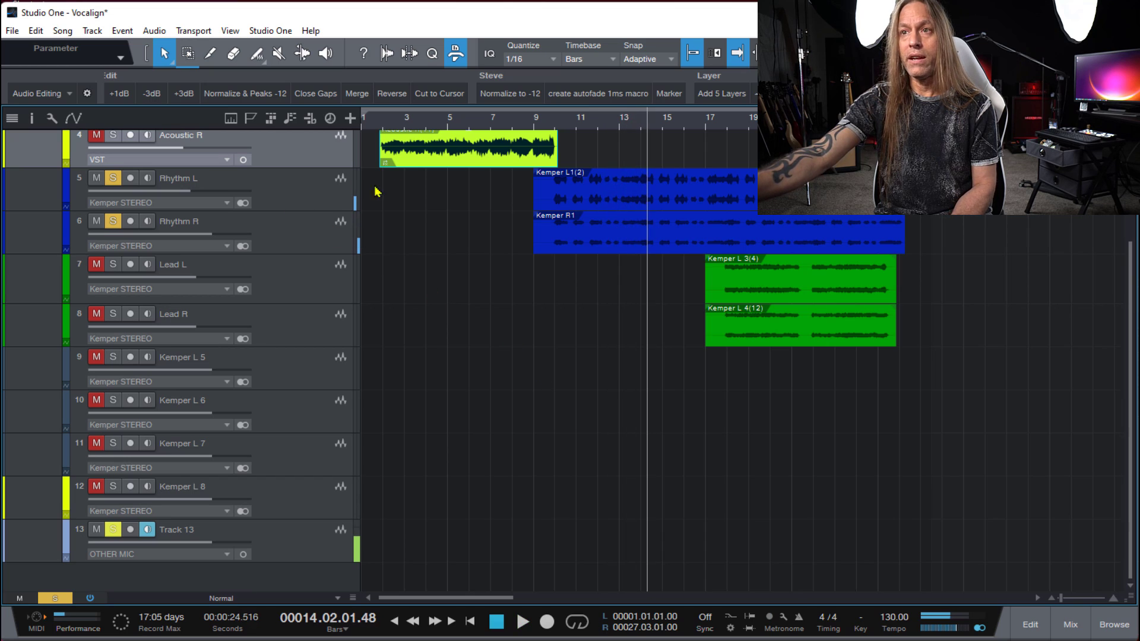
pyautogui.click(548, 122)
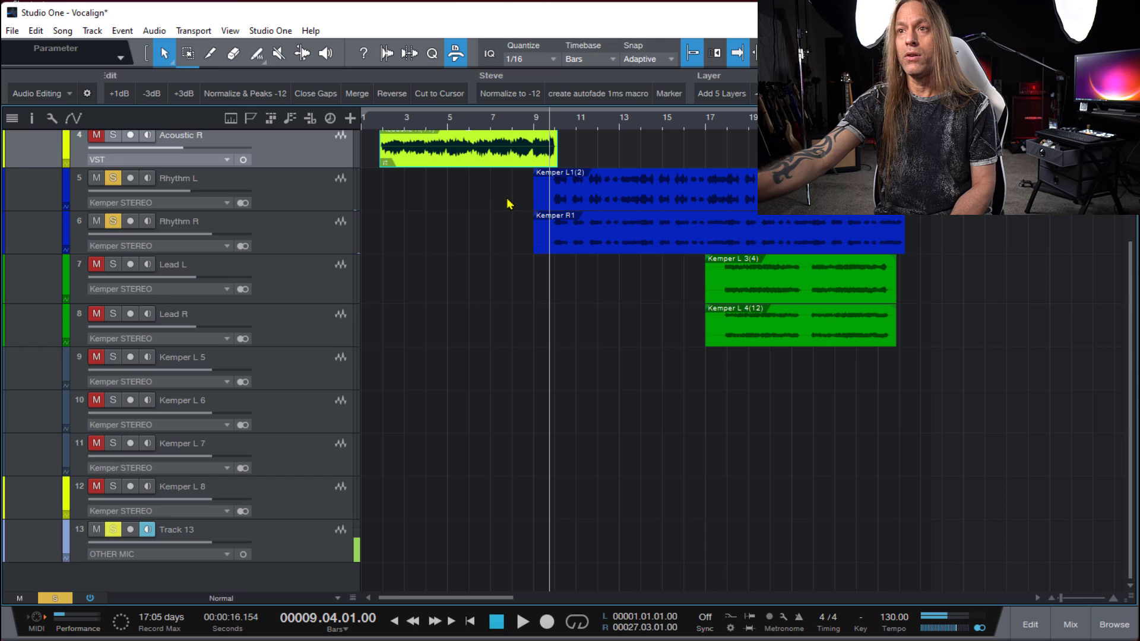
pyautogui.moveTo(513, 196); pyautogui.dragTo(599, 250)
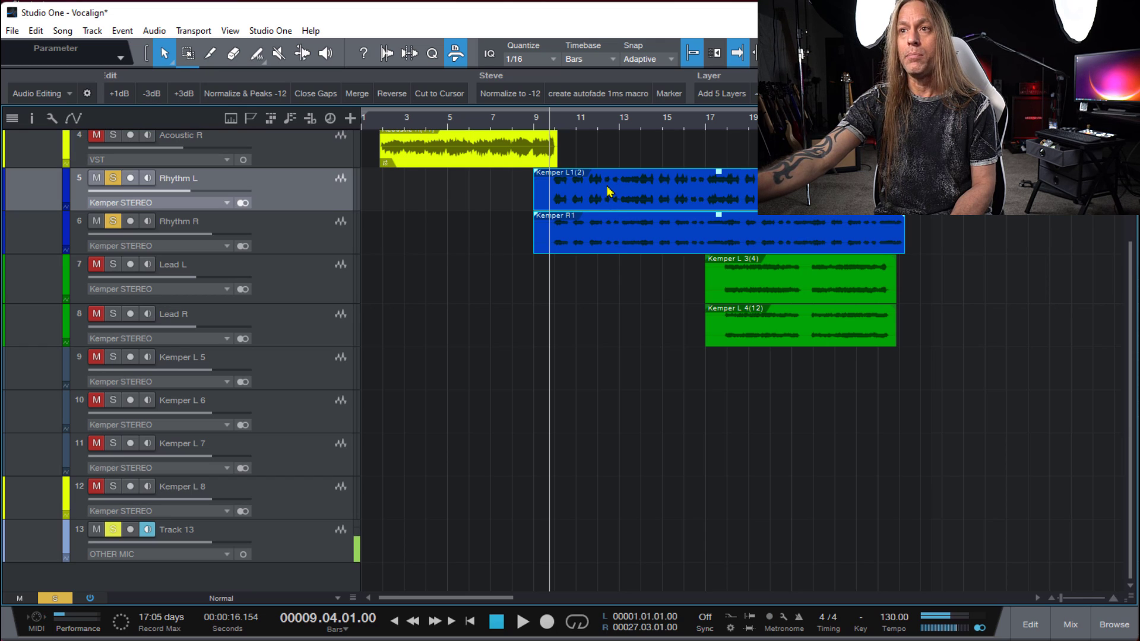
pyautogui.rightClick(609, 191)
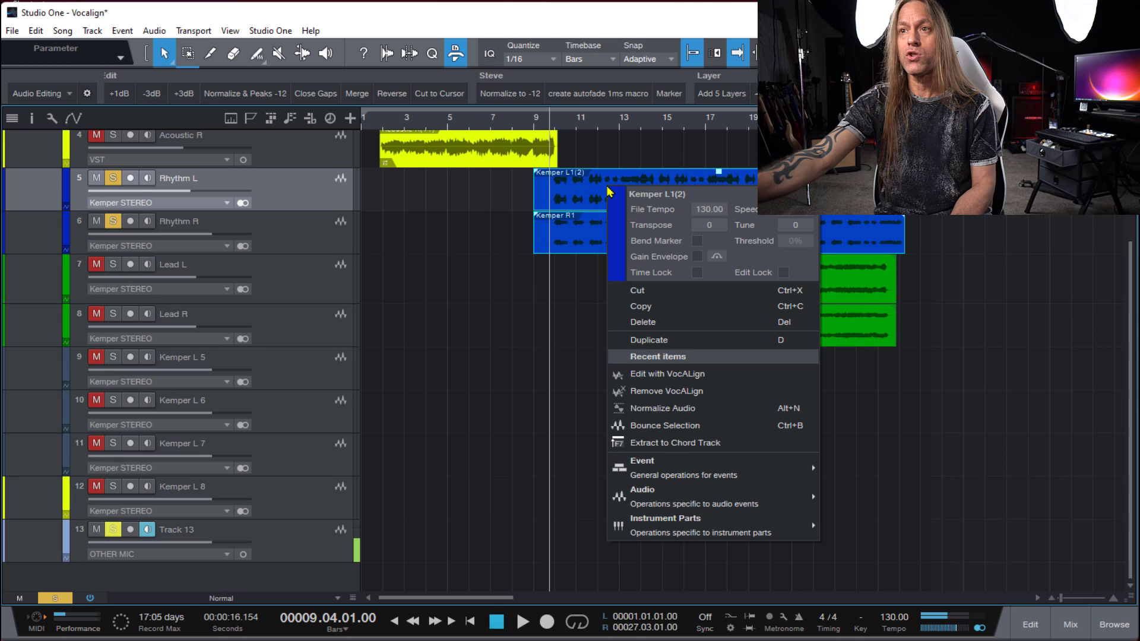
pyautogui.click(497, 211)
# - Move the playback position to bar 9, and open the Kemper L1(2) and Kemper R1 clips together for editing with VocAlign
pyautogui.click(536, 123)
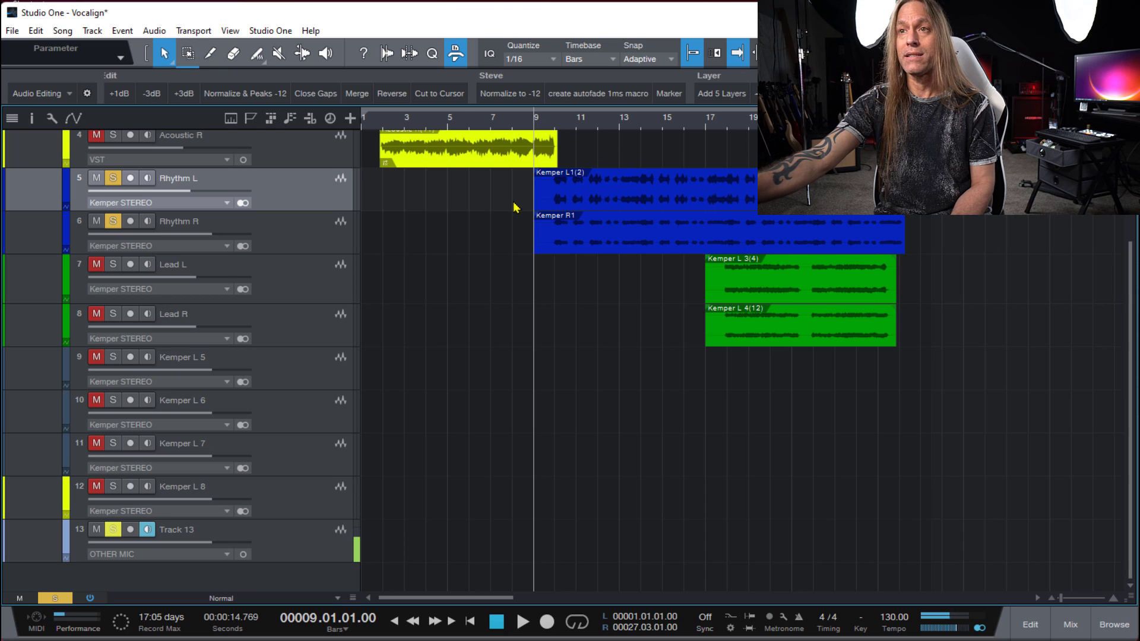
pyautogui.moveTo(507, 194); pyautogui.dragTo(604, 232)
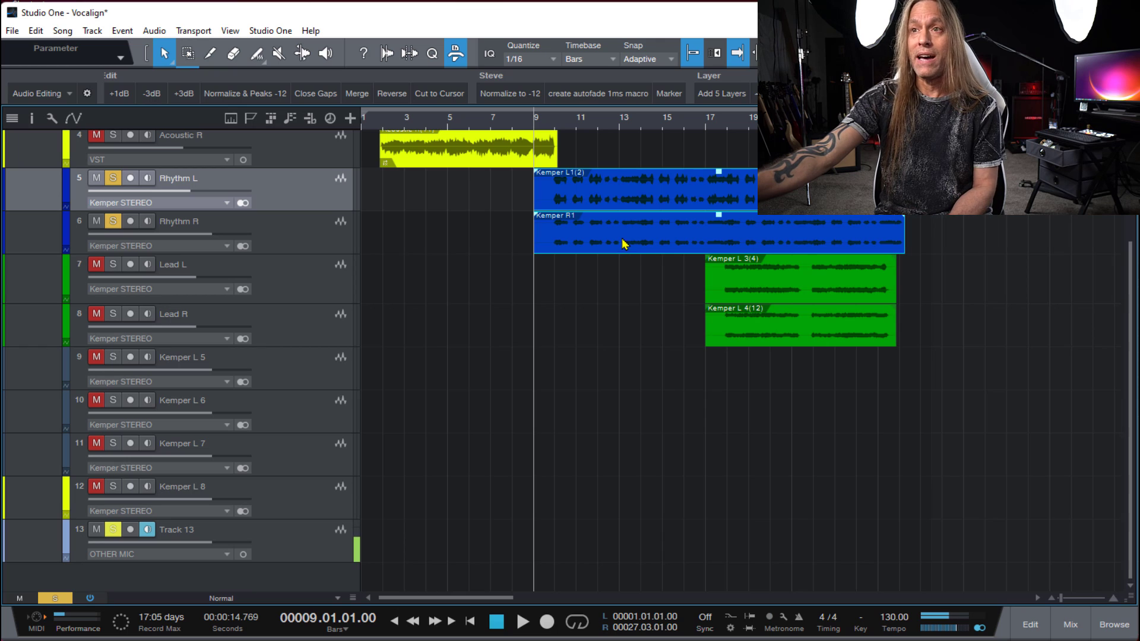
pyautogui.doubleClick(504, 190)
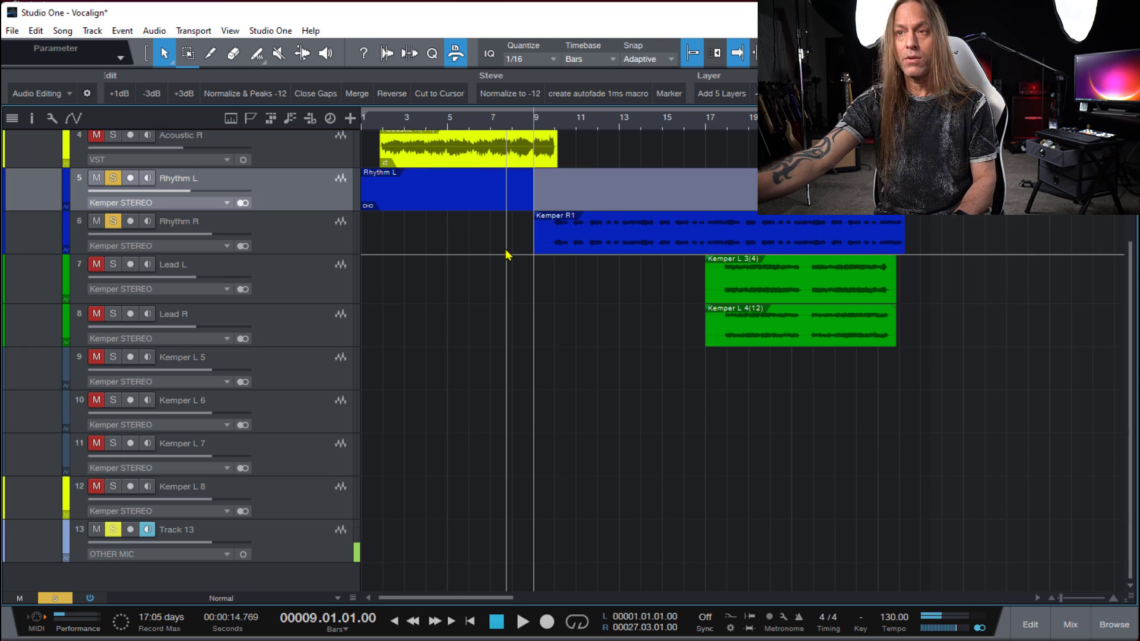
pyautogui.hotkey('ctrl', 'z')
pyautogui.moveTo(490, 169); pyautogui.dragTo(591, 249)
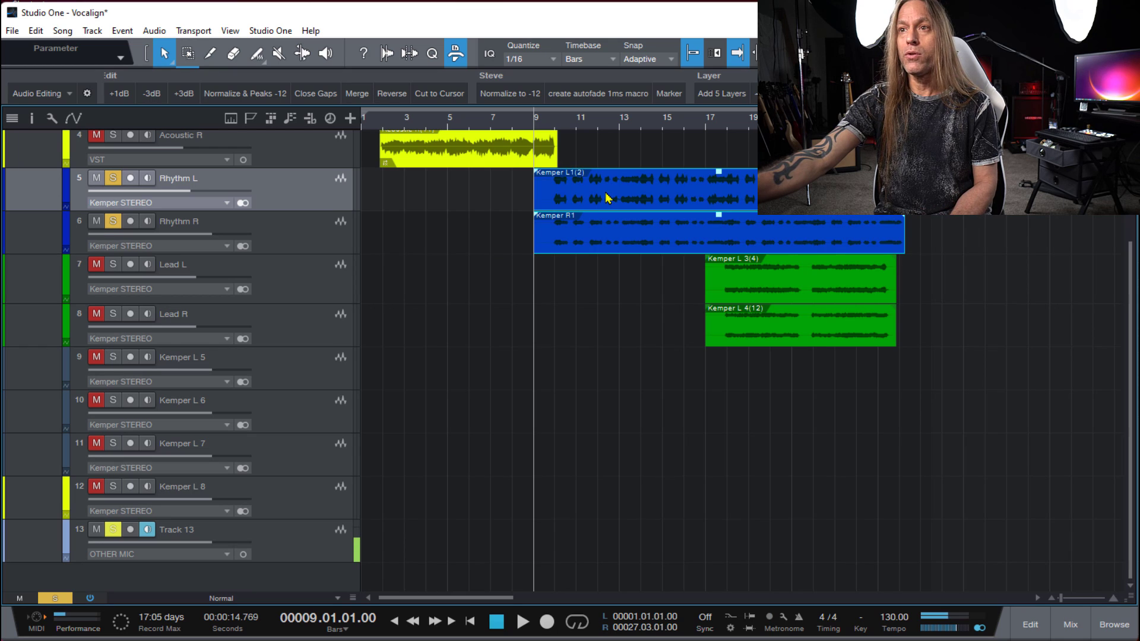
pyautogui.rightClick(608, 197)
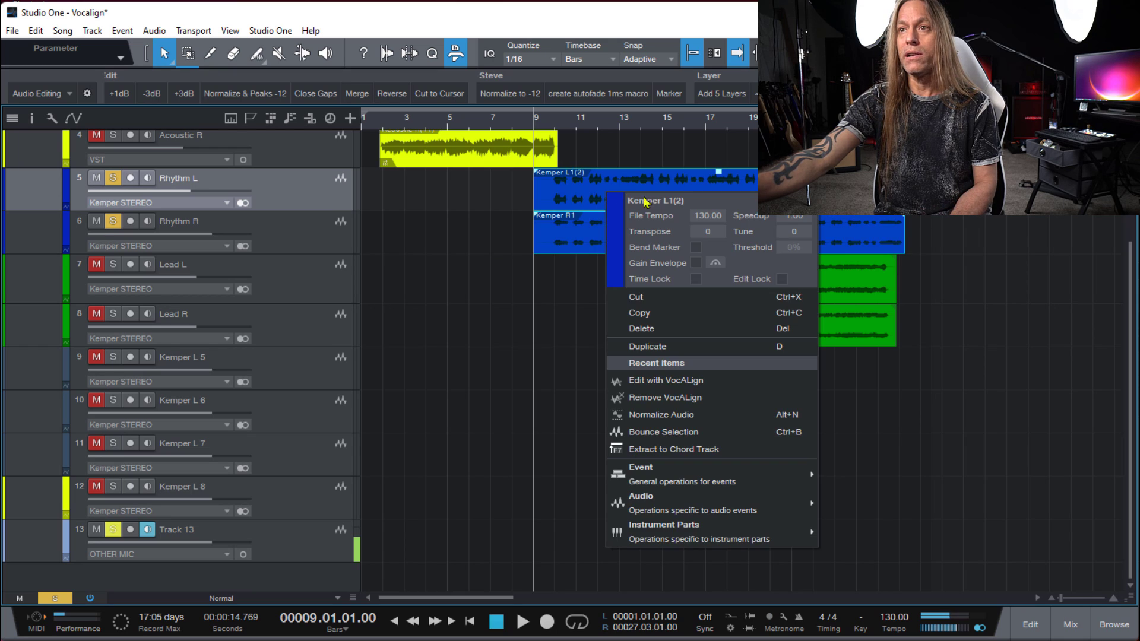
pyautogui.click(699, 386)
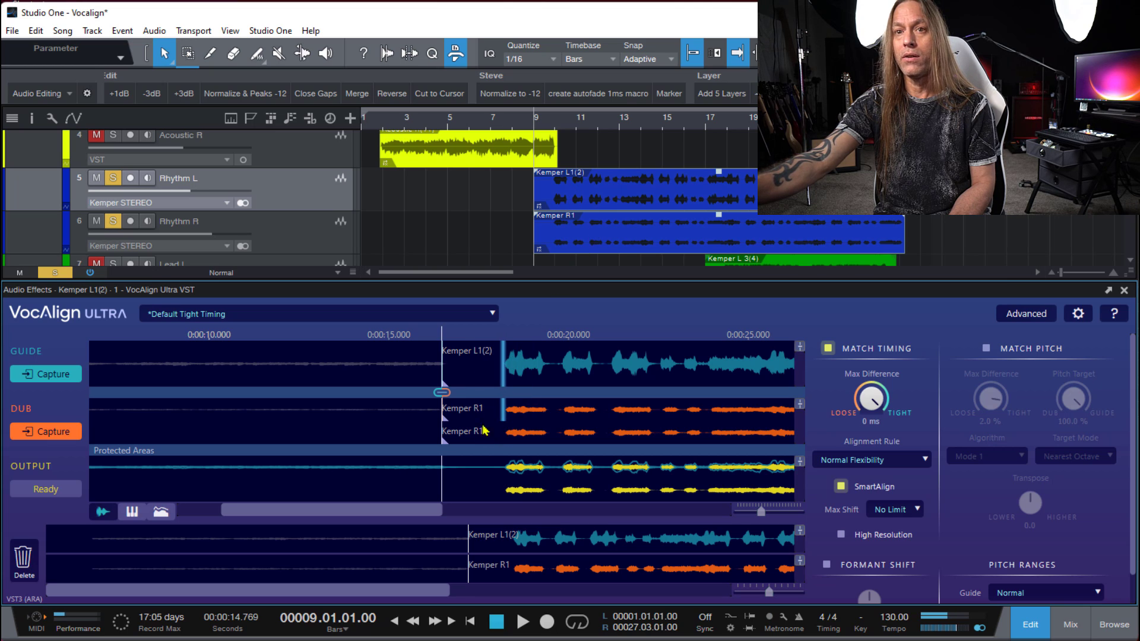
# - Deselect the two rhythm clips and try selecting them together, starting from the Rhythm L track and from the Rhythm R track
pyautogui.click(480, 212)
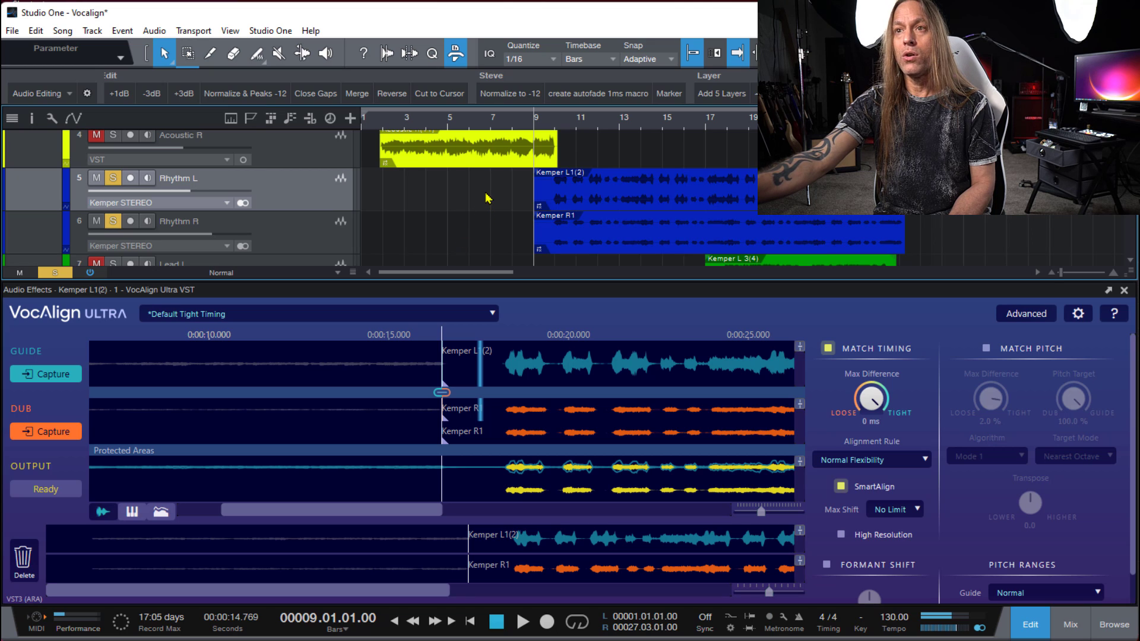
pyautogui.moveTo(484, 186); pyautogui.dragTo(620, 237)
pyautogui.moveTo(496, 243); pyautogui.dragTo(629, 179)
pyautogui.click(493, 201)
pyautogui.moveTo(489, 188); pyautogui.dragTo(689, 233)
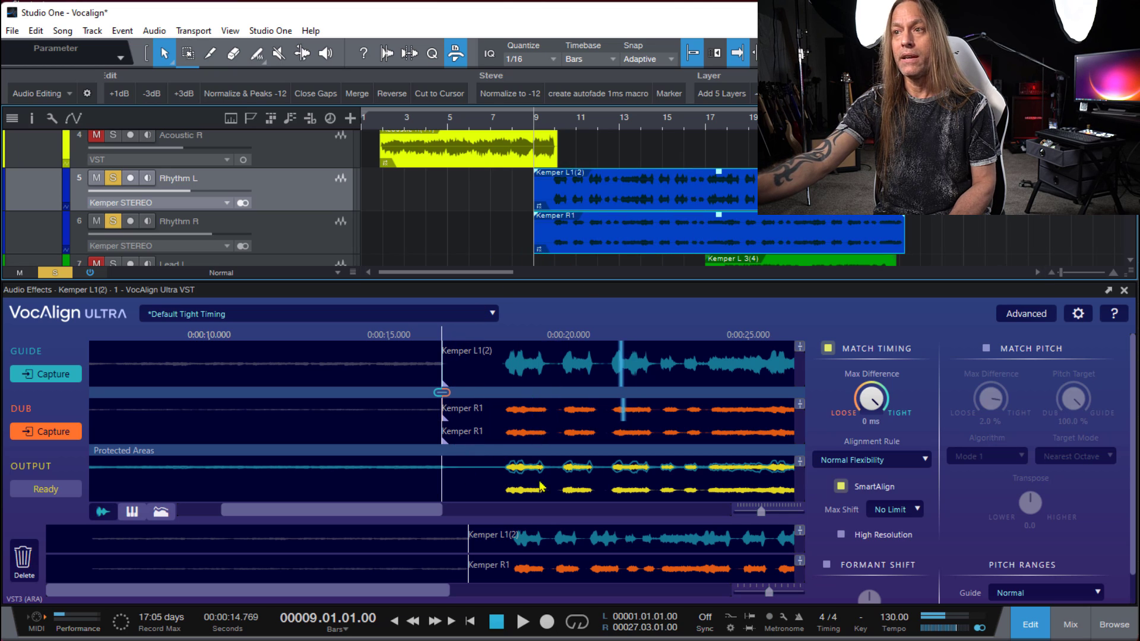
# - Reselect the Kemper L1(2) and Kemper R1 clips together and load VocAlign's Instrument - Double - Tightest Timing preset
pyautogui.click(614, 155)
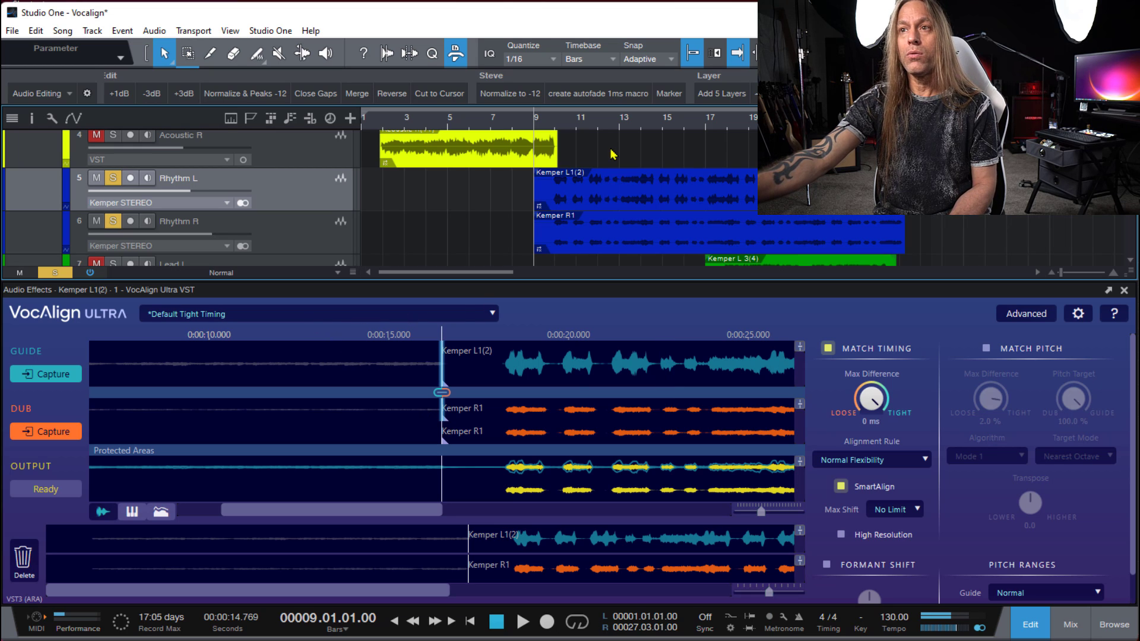
pyautogui.moveTo(622, 157); pyautogui.dragTo(661, 228)
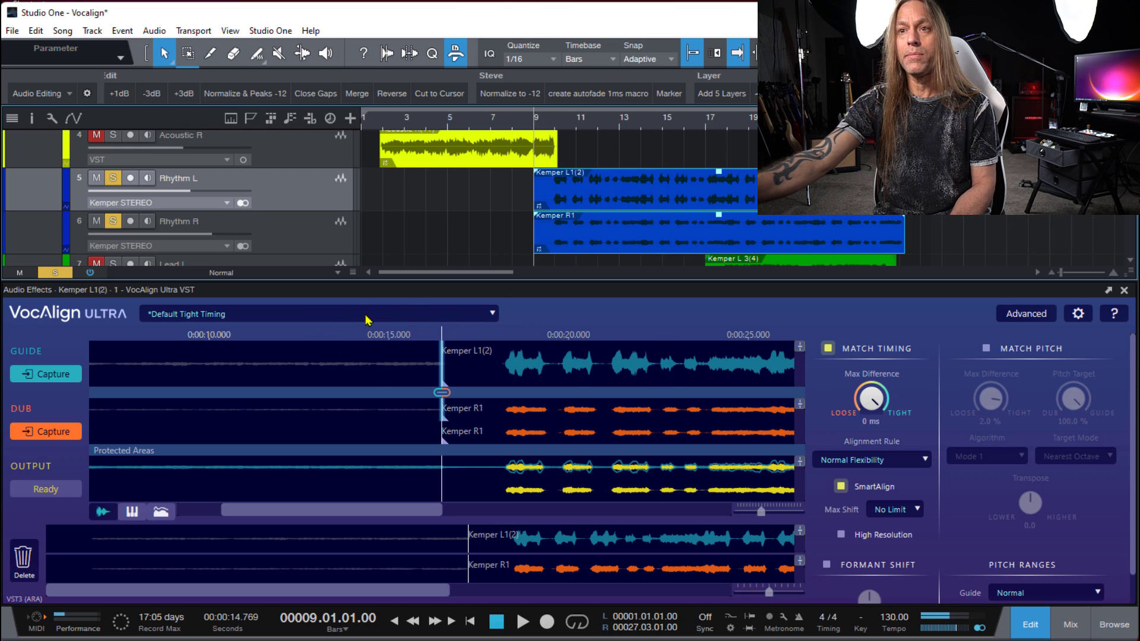
pyautogui.click(485, 316)
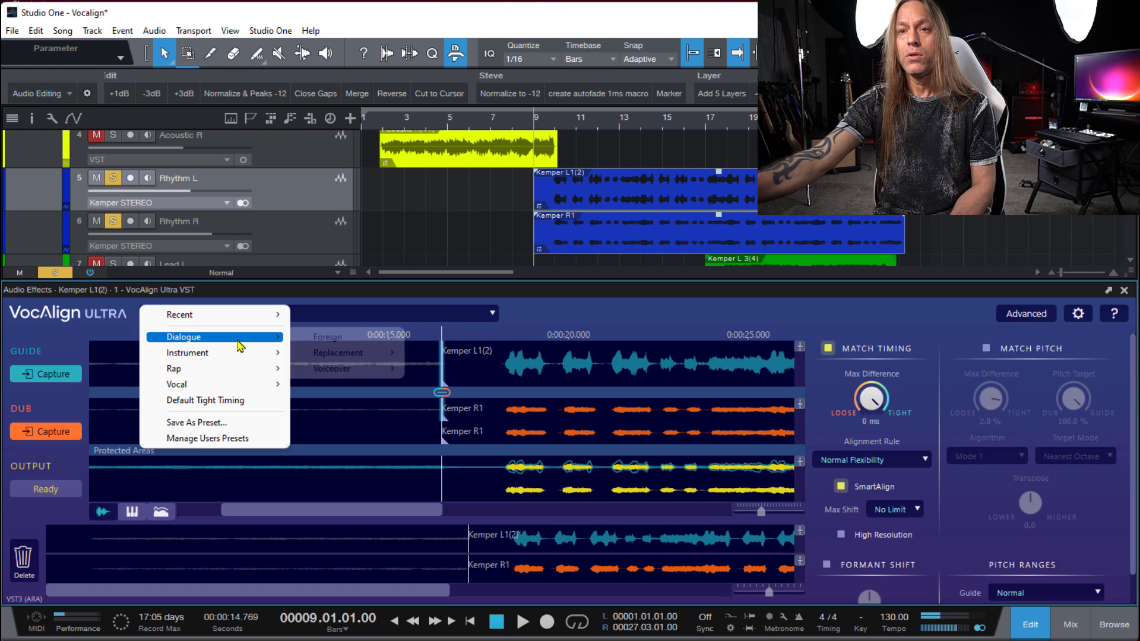
pyautogui.moveTo(240, 355)
pyautogui.moveTo(337, 355)
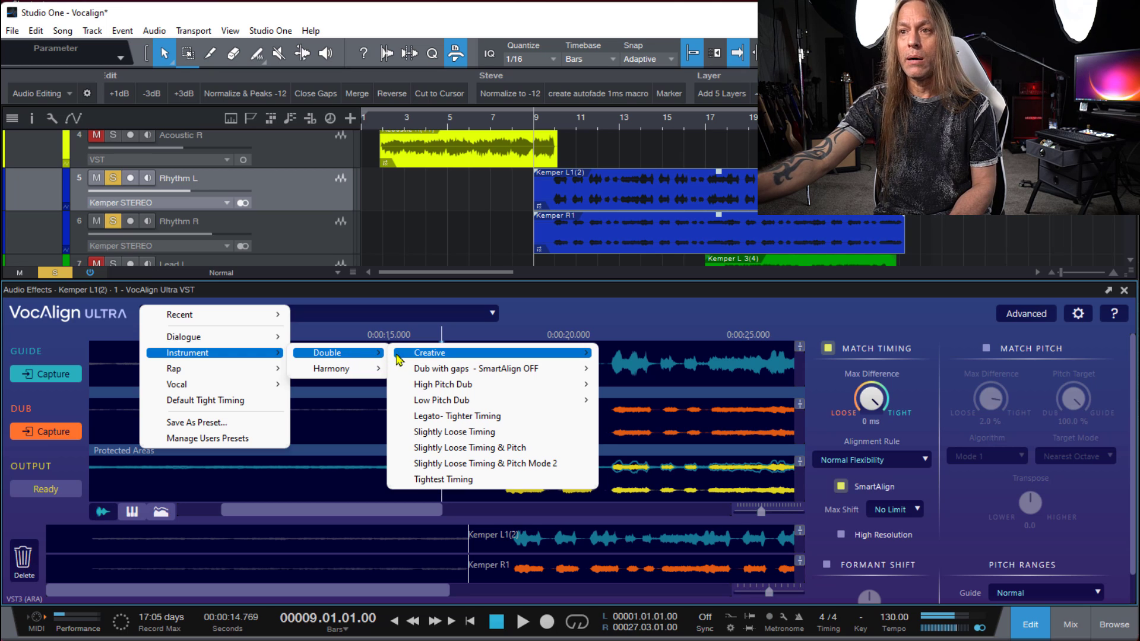
pyautogui.moveTo(484, 374)
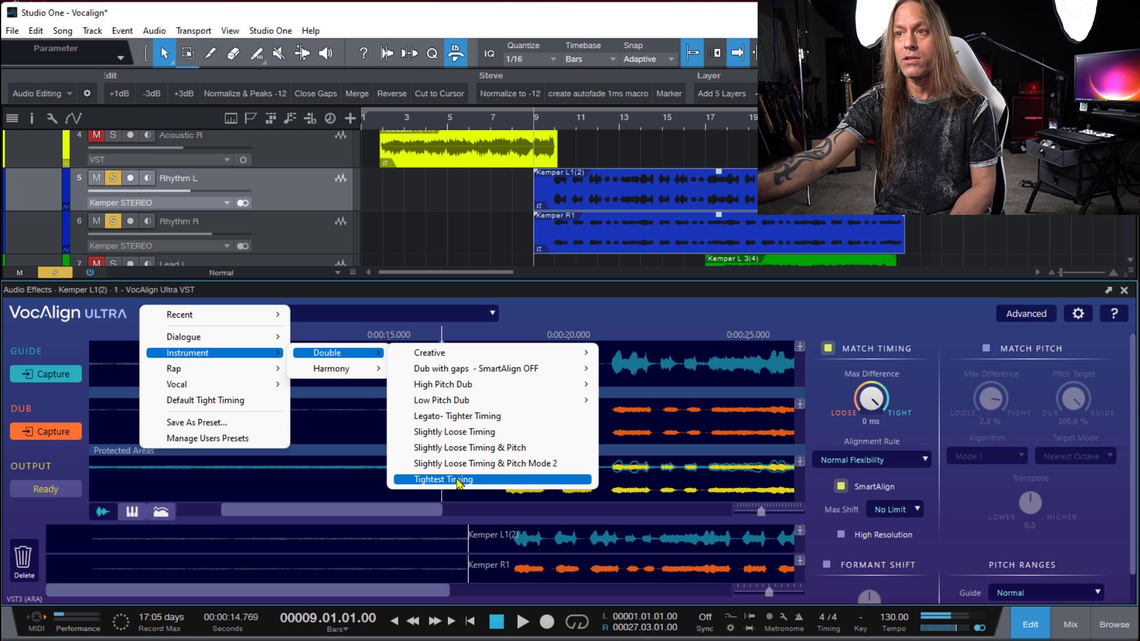
pyautogui.click(459, 481)
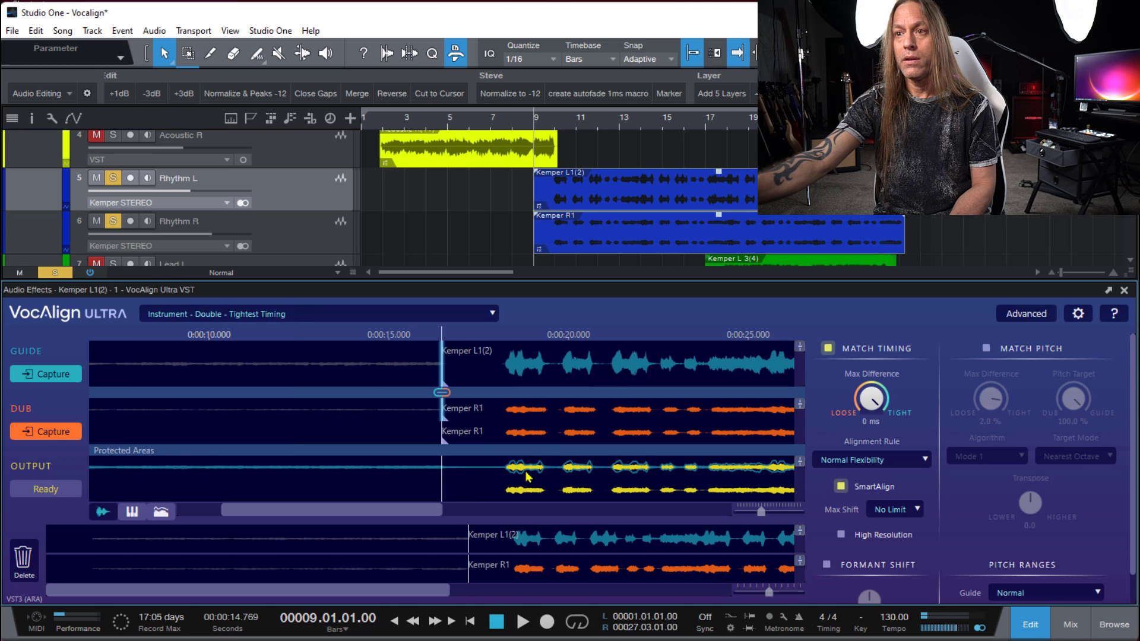
# - Play the aligned rhythm guitars from about bar 9, restarting once, to check the Tightest Timing result
pyautogui.moveTo(422, 512); pyautogui.dragTo(485, 507)
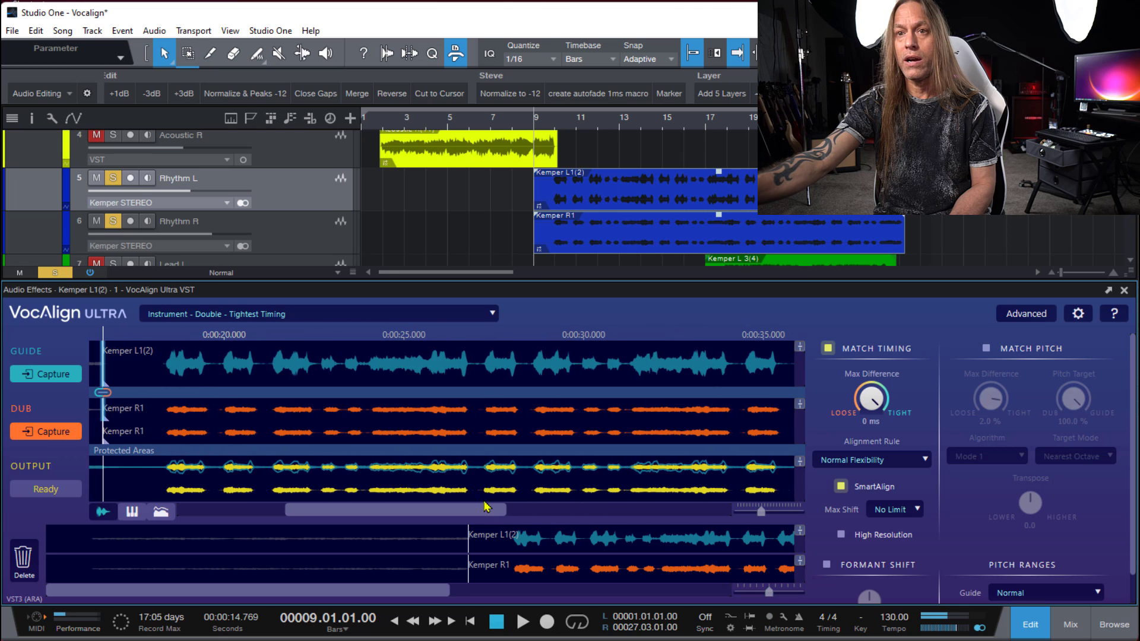
pyautogui.click(545, 109)
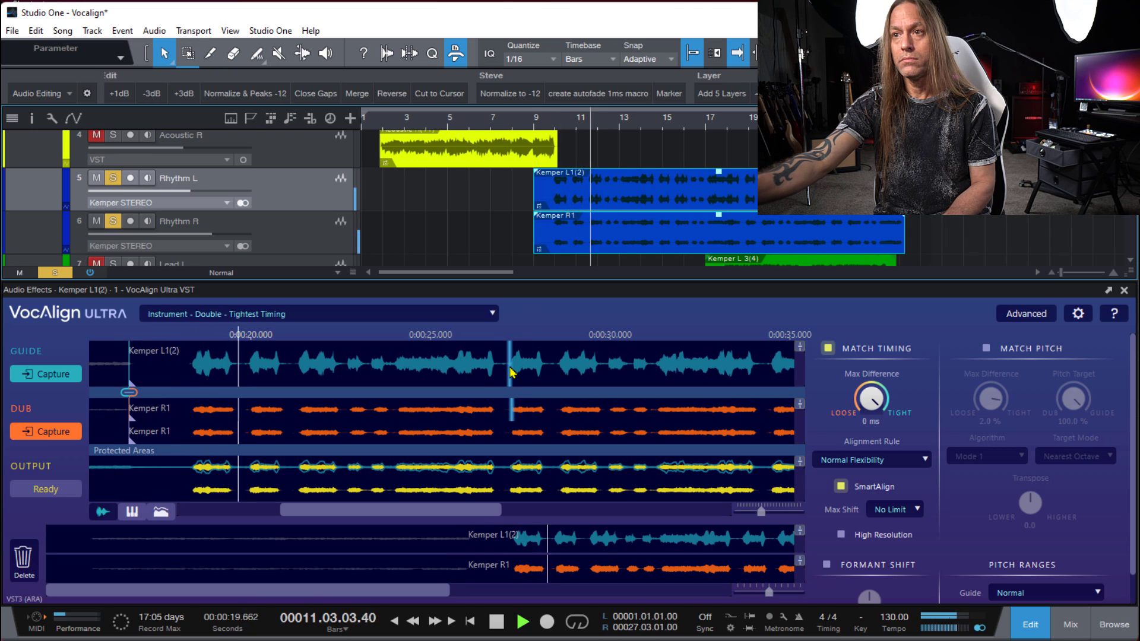
pyautogui.press('space')
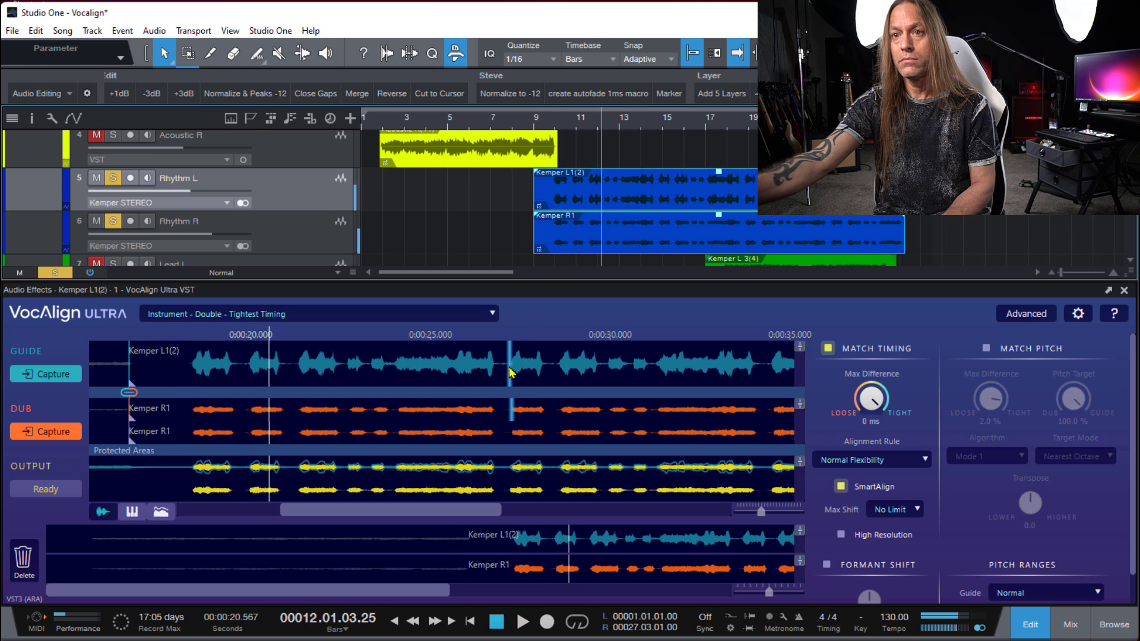
pyautogui.click(551, 121)
pyautogui.press('space')
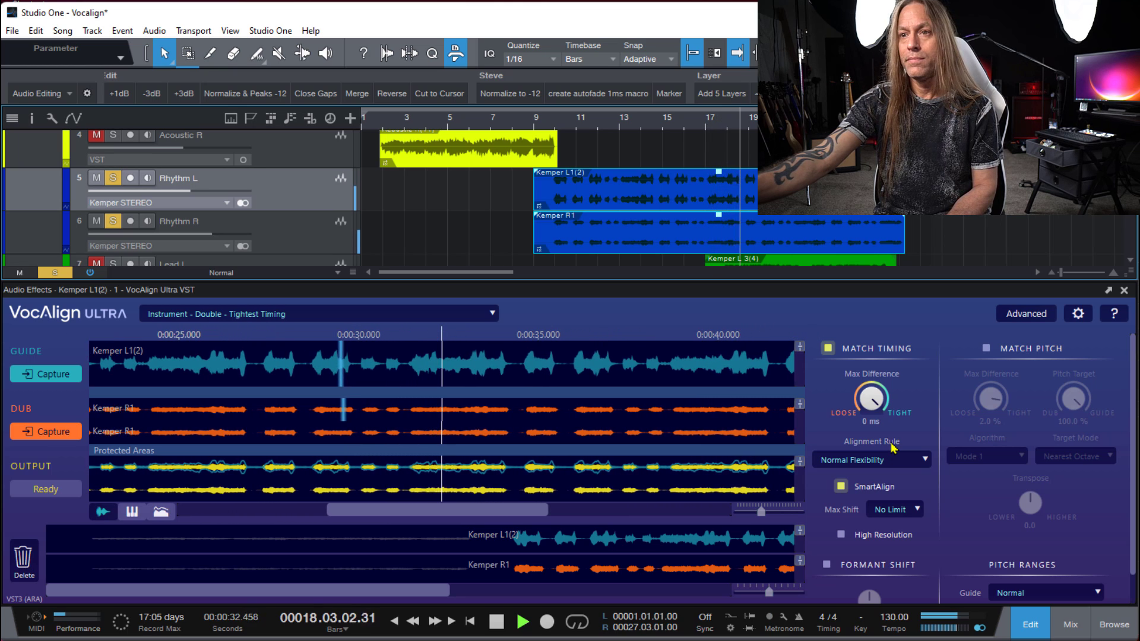
pyautogui.press('space')
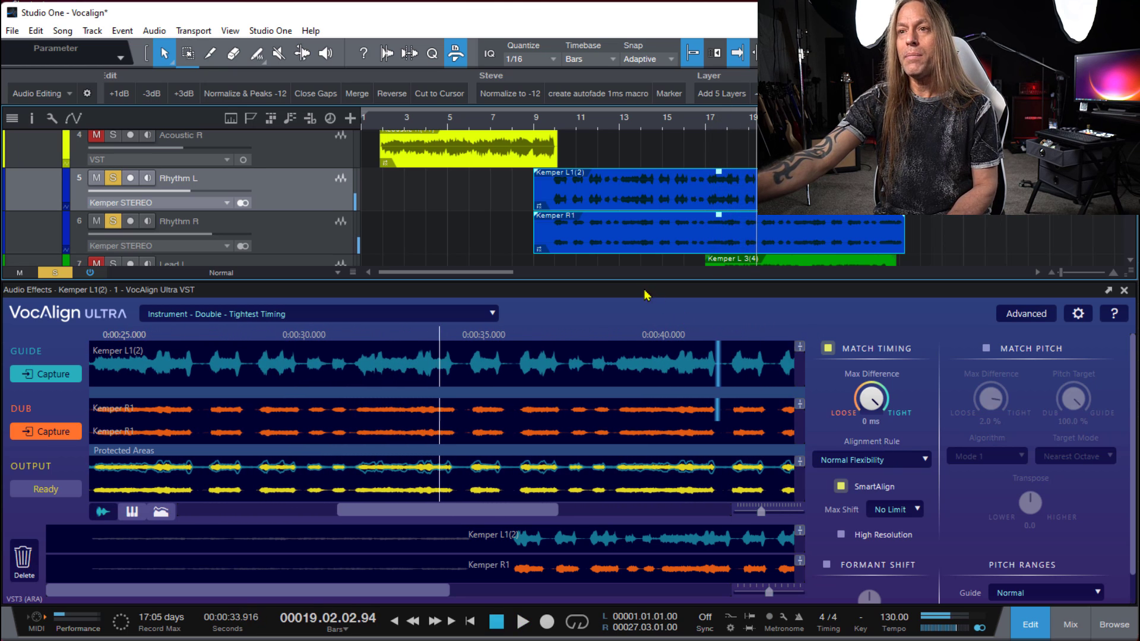
# - Set the Alignment Rule to Lowest Flexibility and play the rhythm guitars from about bar 9
pyautogui.click(881, 465)
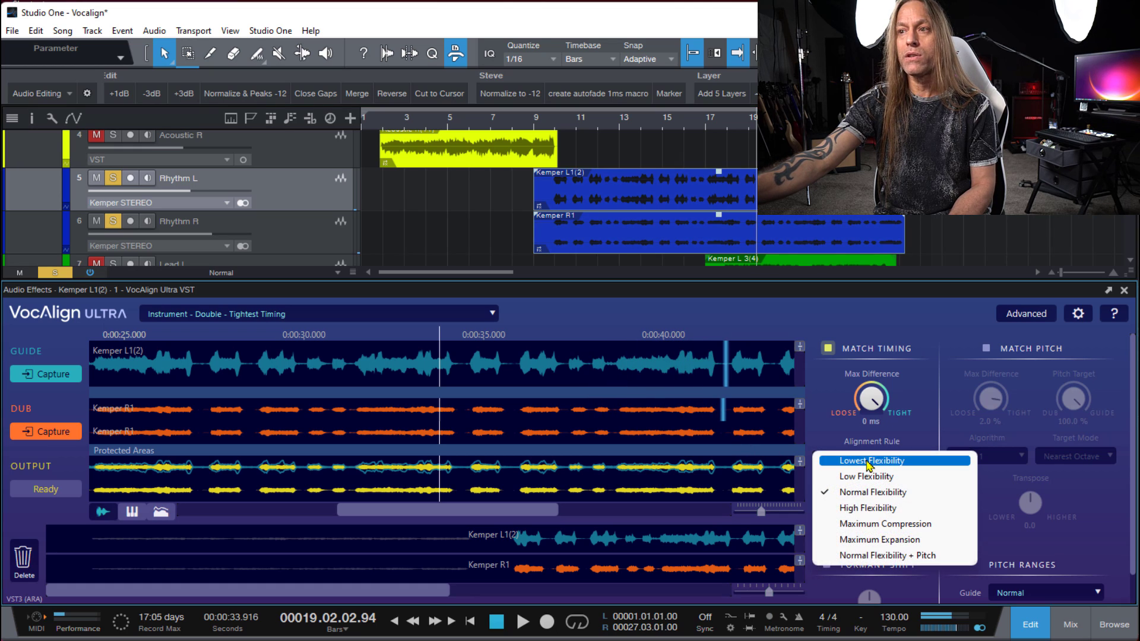
pyautogui.click(868, 462)
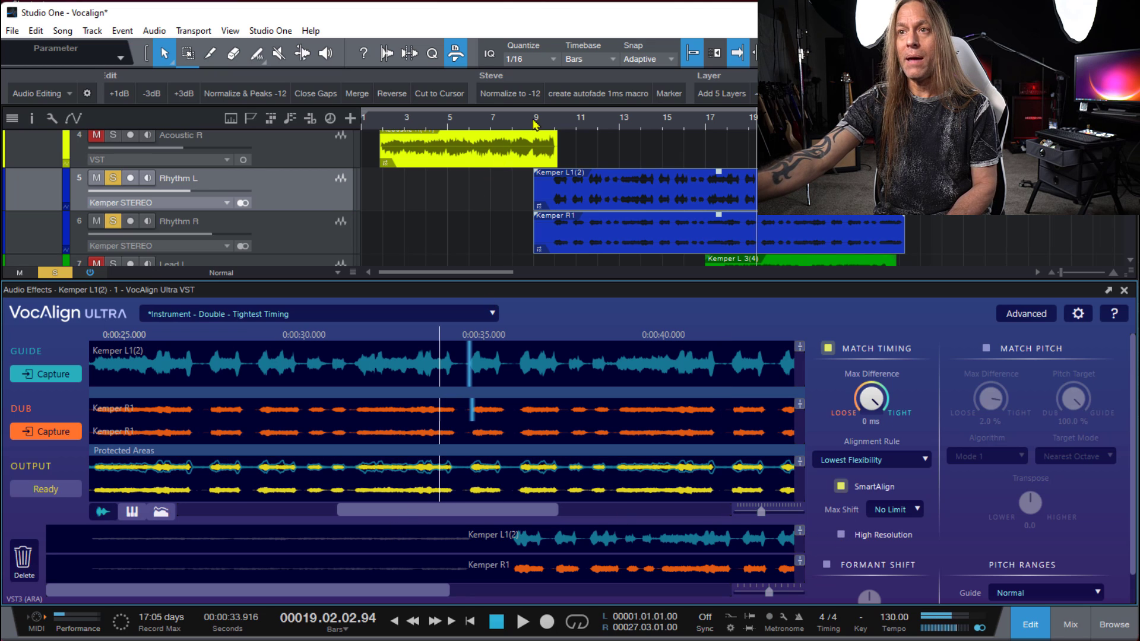
pyautogui.click(546, 122)
pyautogui.press('space')
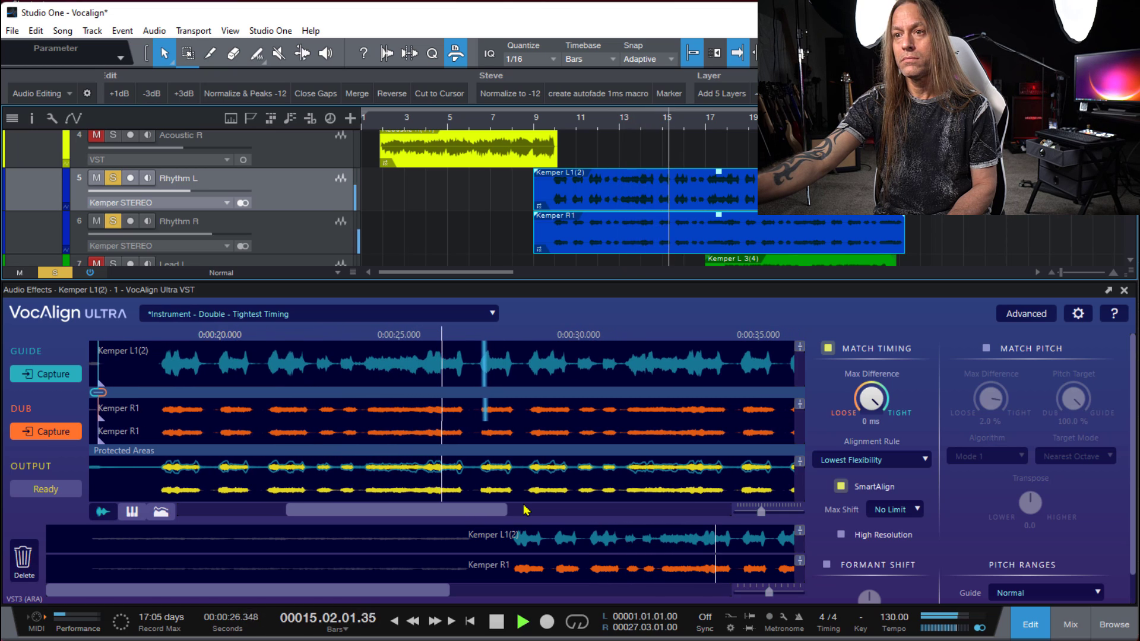
pyautogui.press('space')
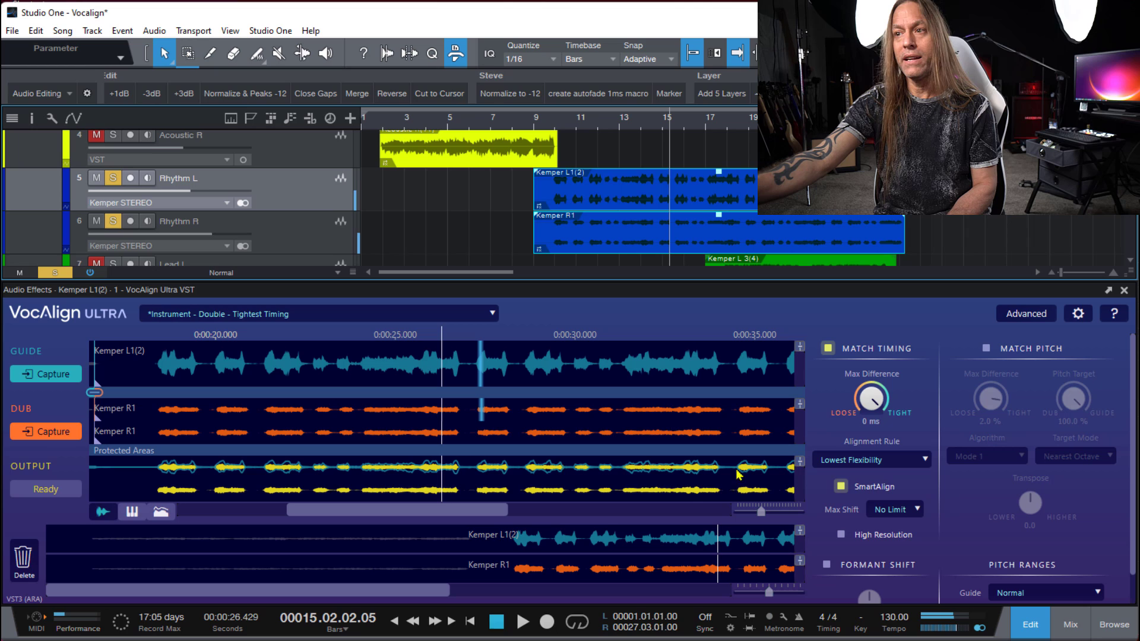
# - Enable High Resolution for the timing match and play the rhythm guitars from about bar 9
pyautogui.click(842, 535)
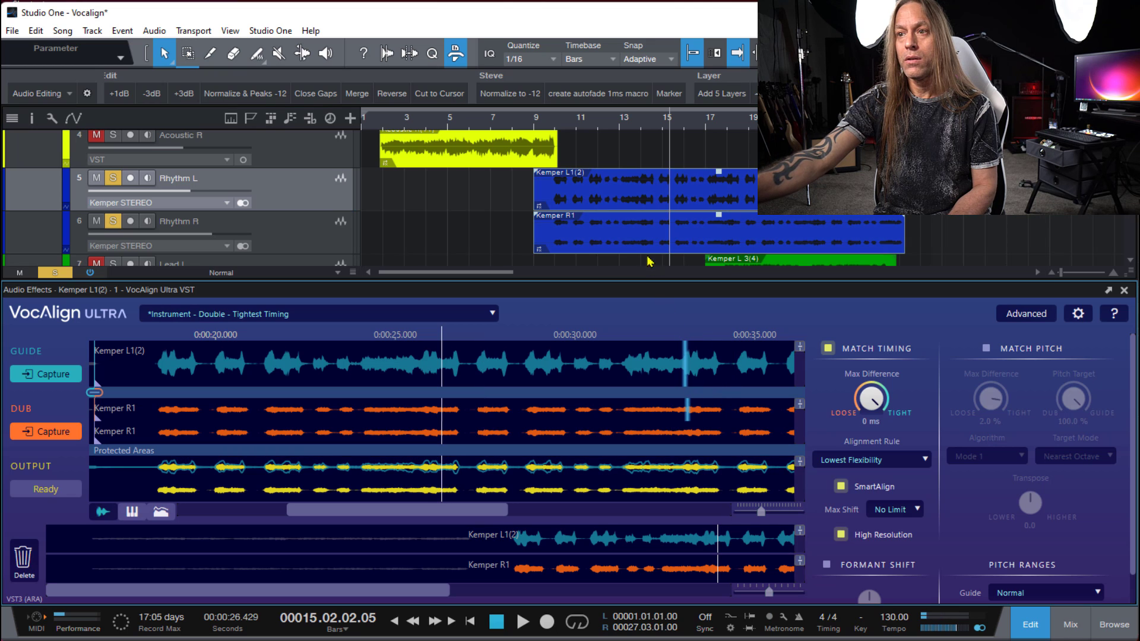
pyautogui.click(546, 119)
pyautogui.press('space')
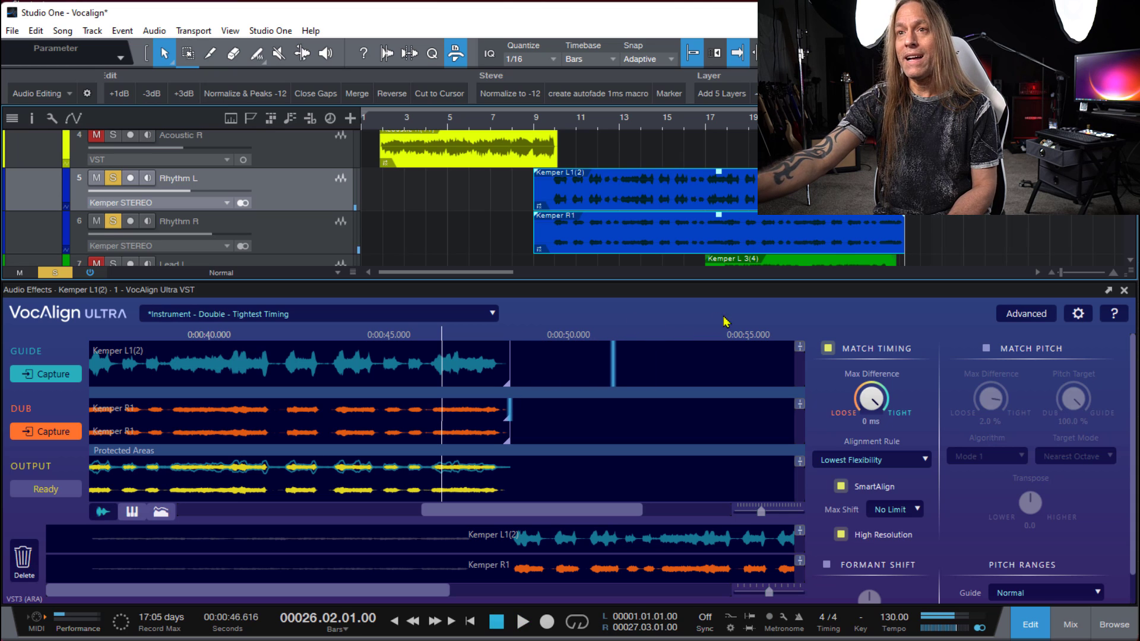
# - Close the VocAlign editor and turn off solo on Rhythm L and Rhythm R
pyautogui.click(1123, 292)
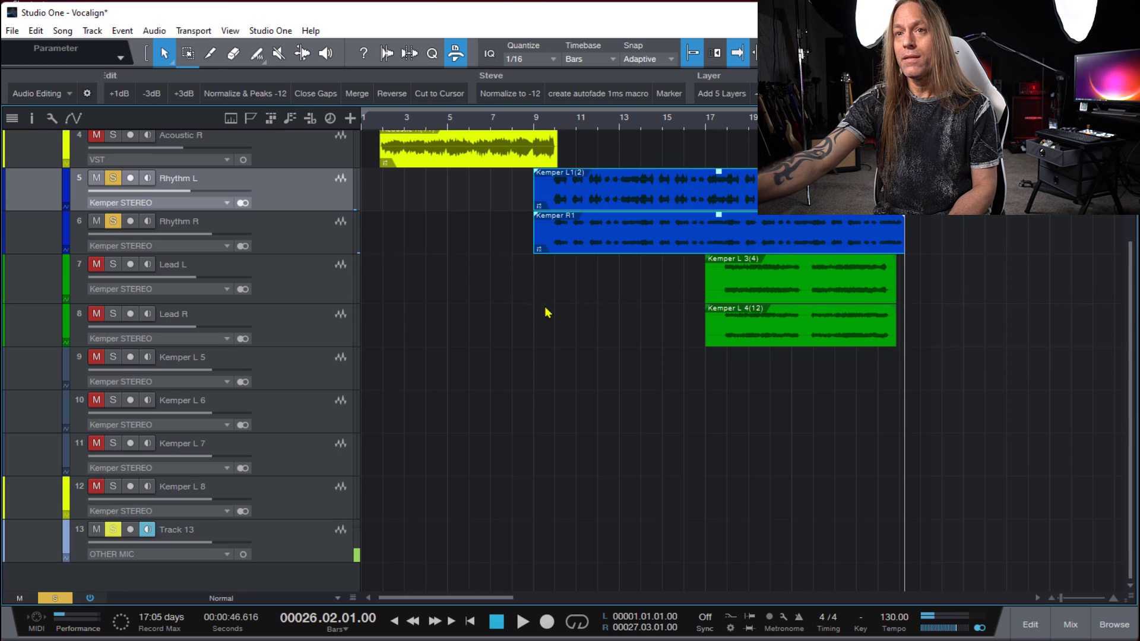
pyautogui.click(113, 179)
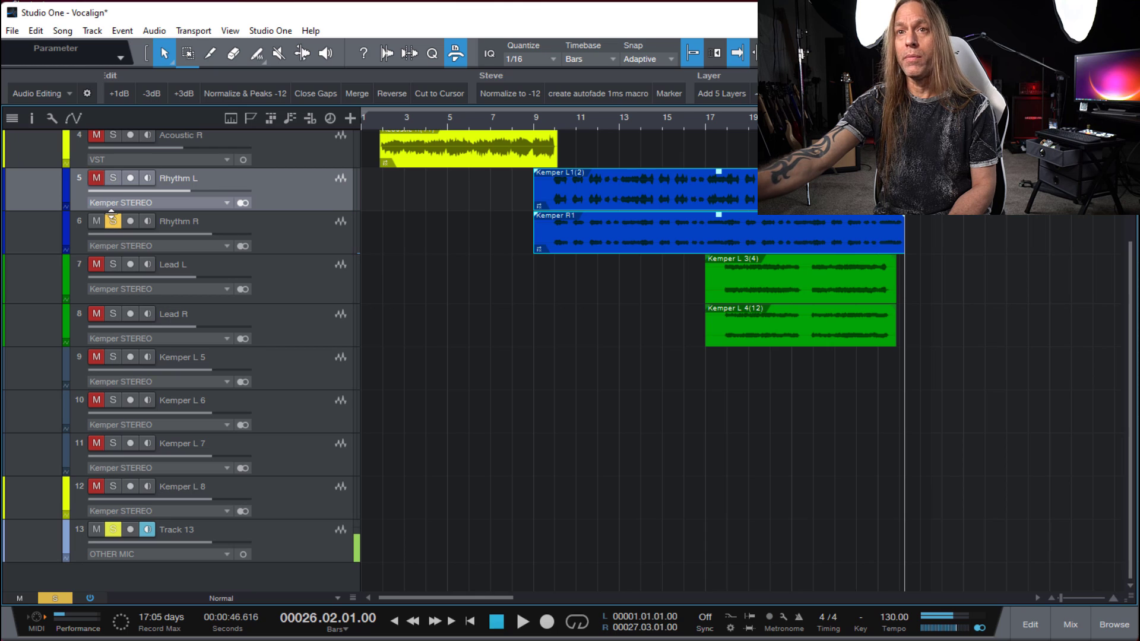
pyautogui.click(112, 221)
pyautogui.click(300, 278)
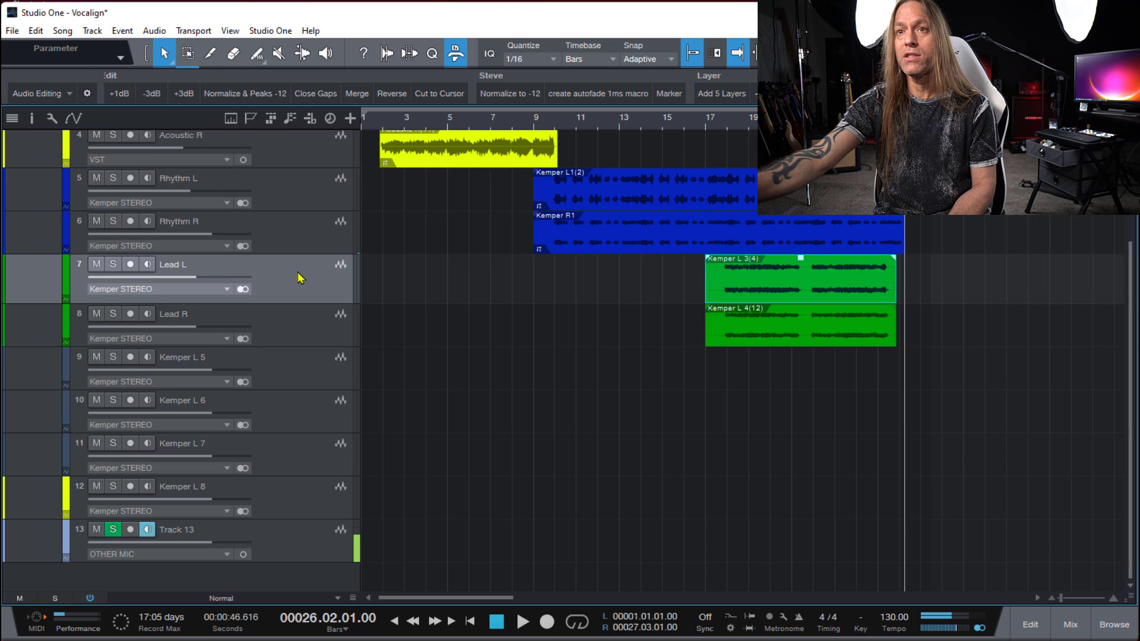
pyautogui.keyDown('shift'); pyautogui.click(303, 322); pyautogui.keyUp('shift')
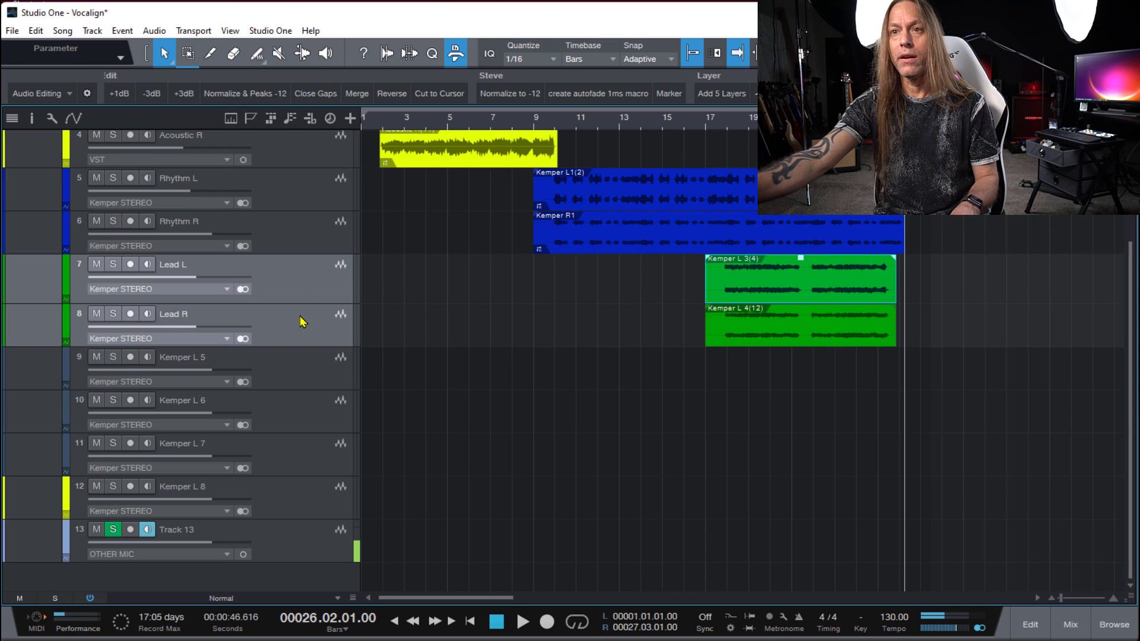
pyautogui.click(670, 307)
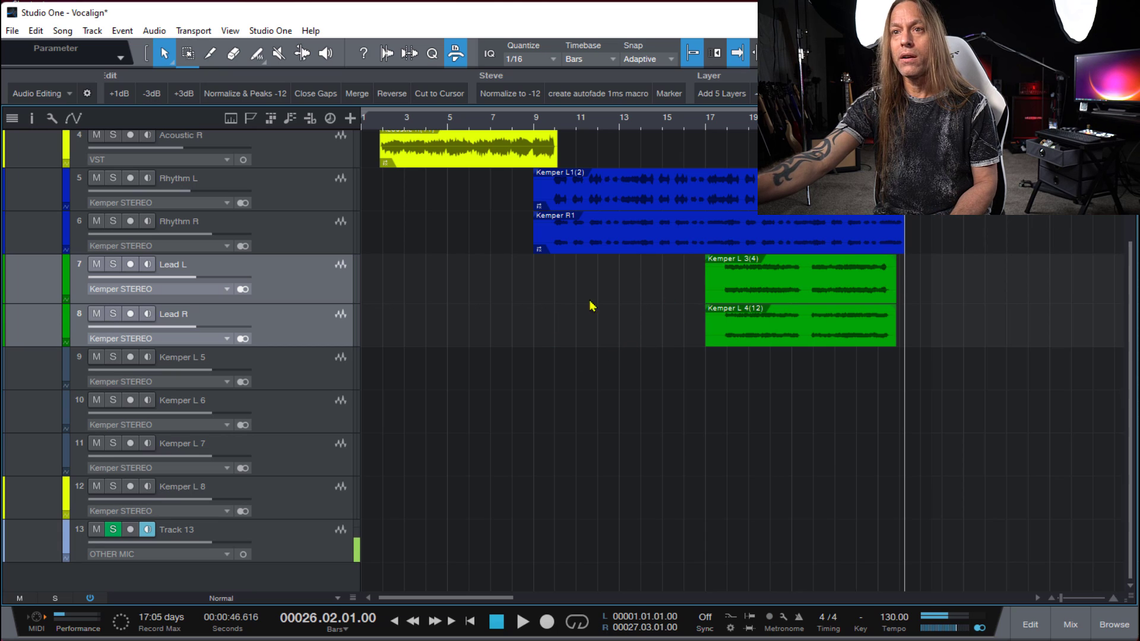
pyautogui.moveTo(651, 254); pyautogui.dragTo(740, 320)
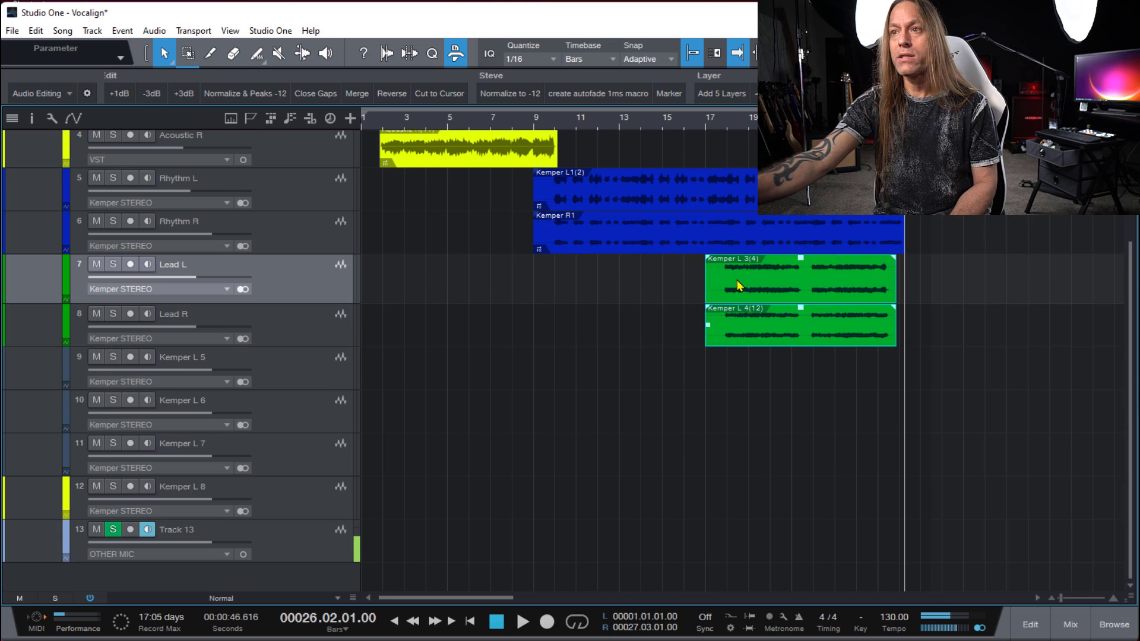
pyautogui.click(649, 300)
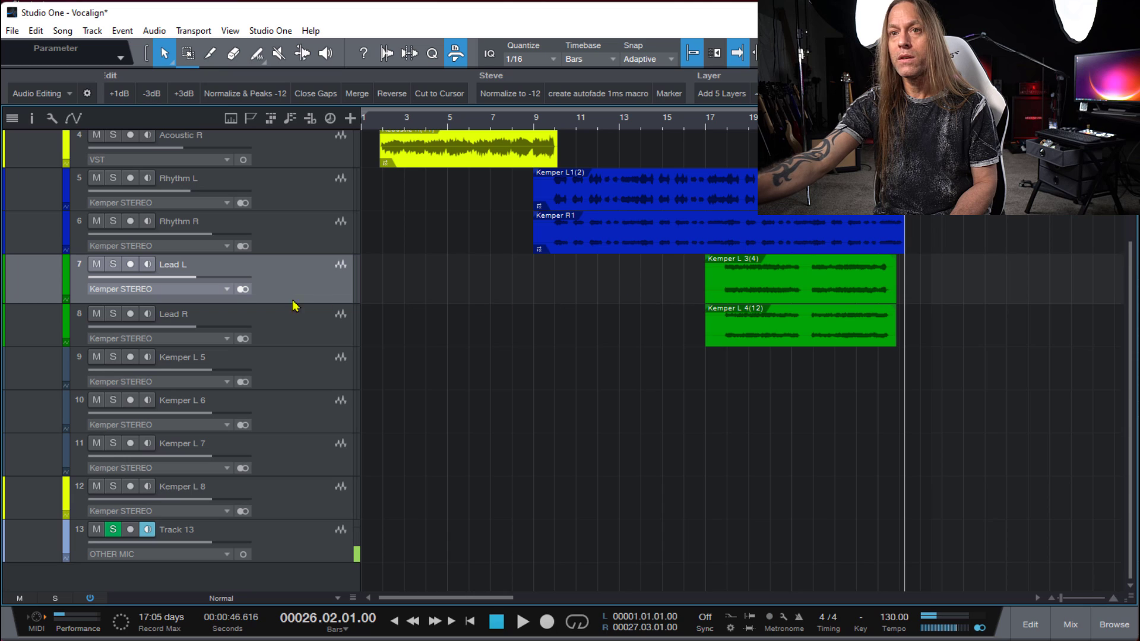
pyautogui.click(278, 322)
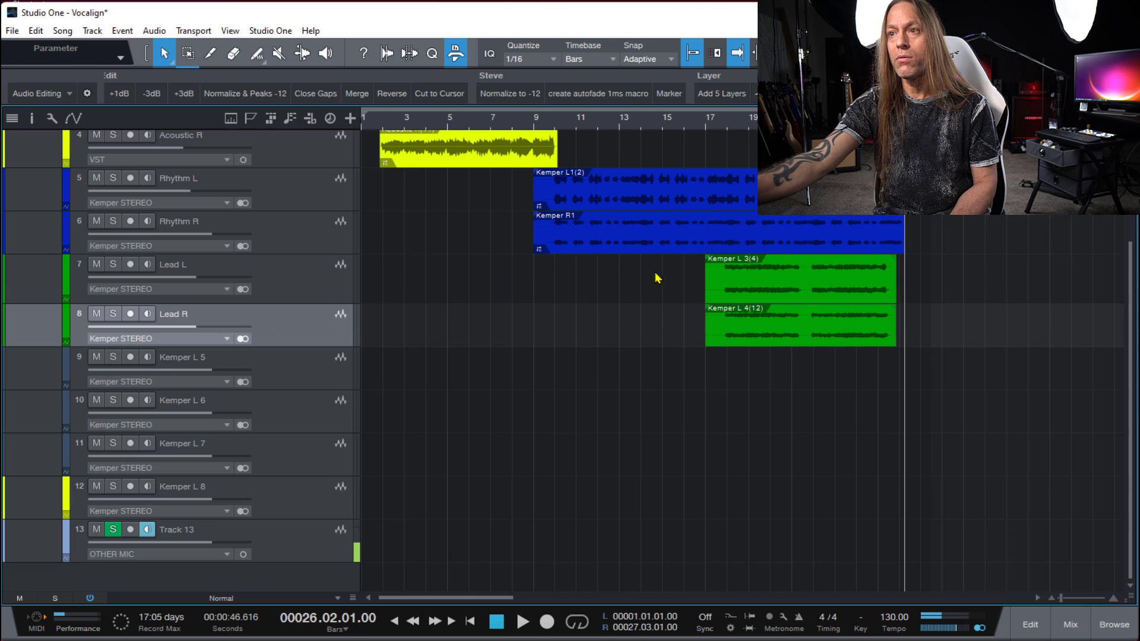
# - Play the rhythm and lead guitars together from about bar 17
pyautogui.click(724, 128)
pyautogui.press('space')
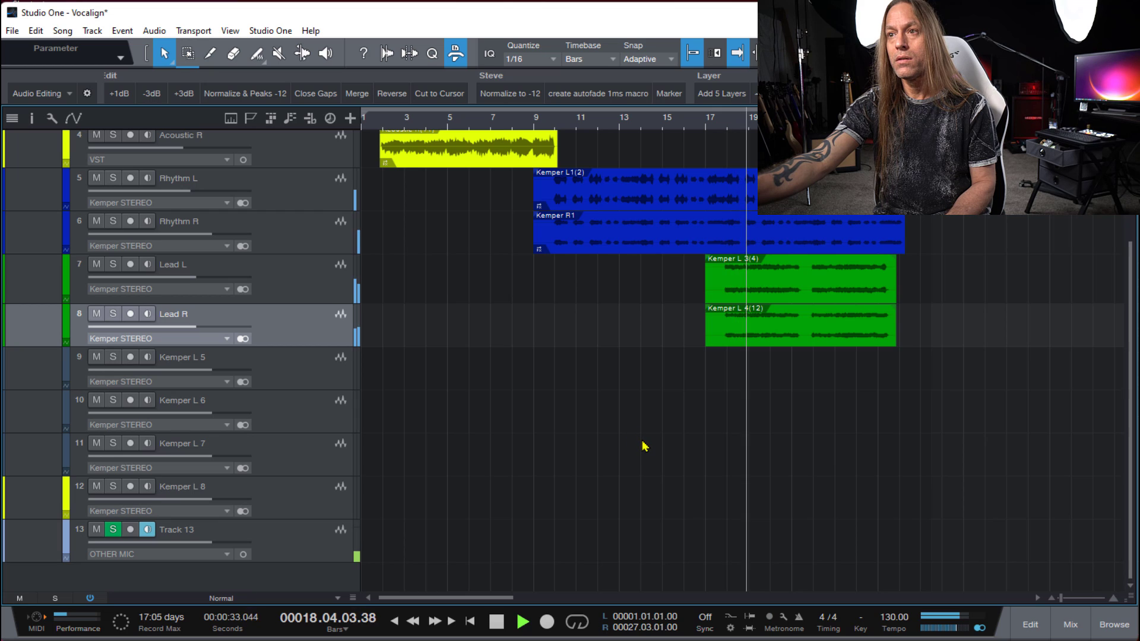
pyautogui.press('space')
# - Solo Lead L and Lead R, and play them from bar 17 beat 3
pyautogui.click(113, 265)
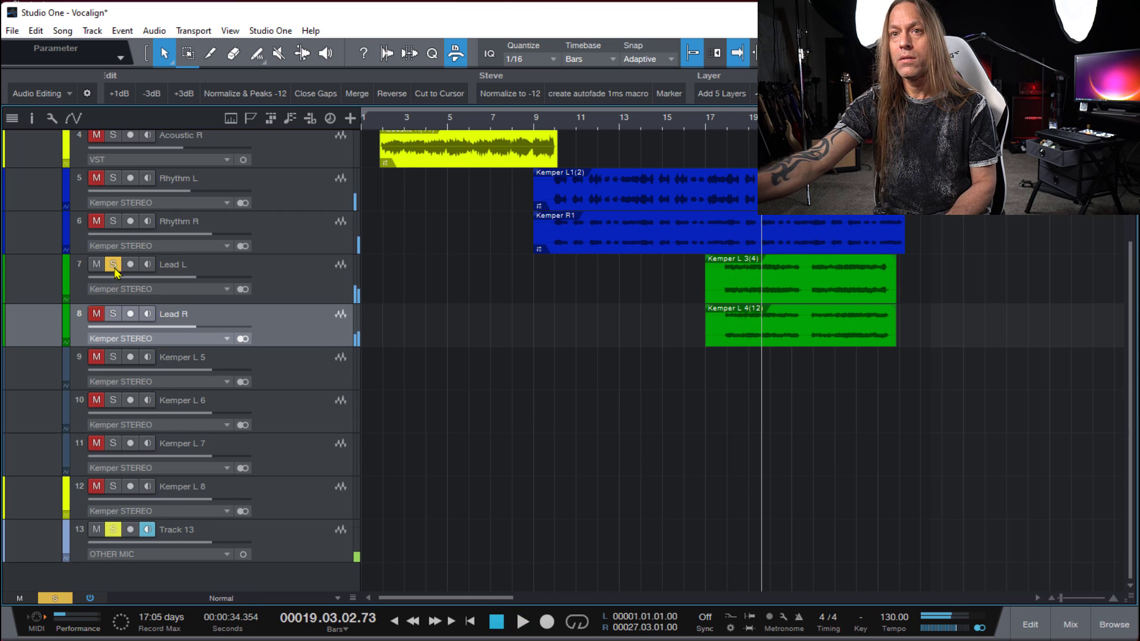
pyautogui.press('space')
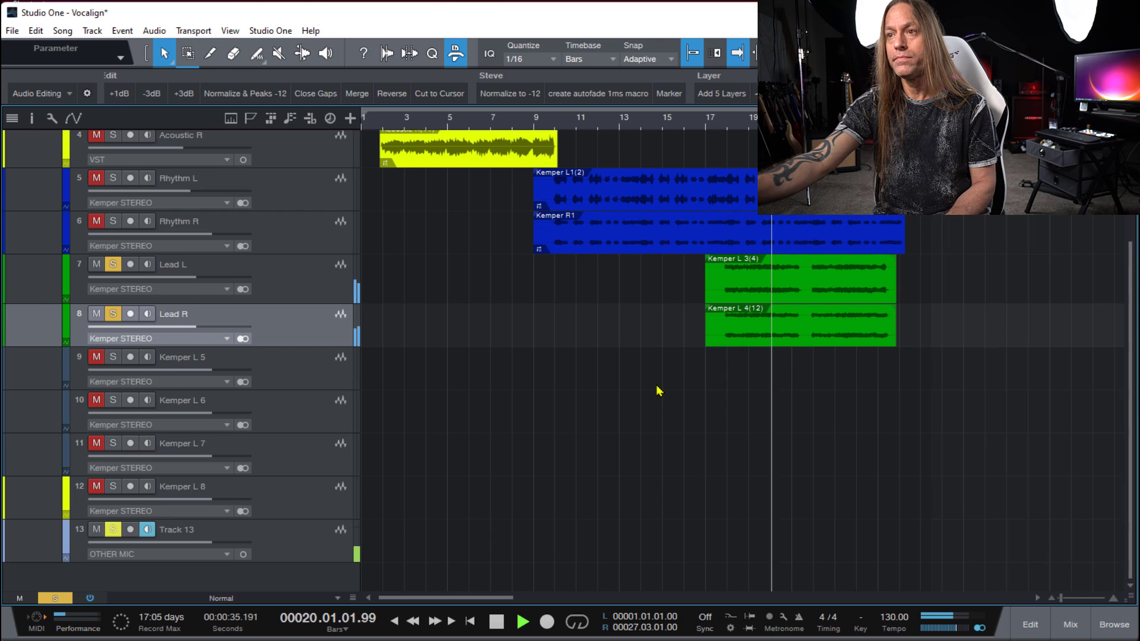
pyautogui.press('space')
pyautogui.click(717, 125)
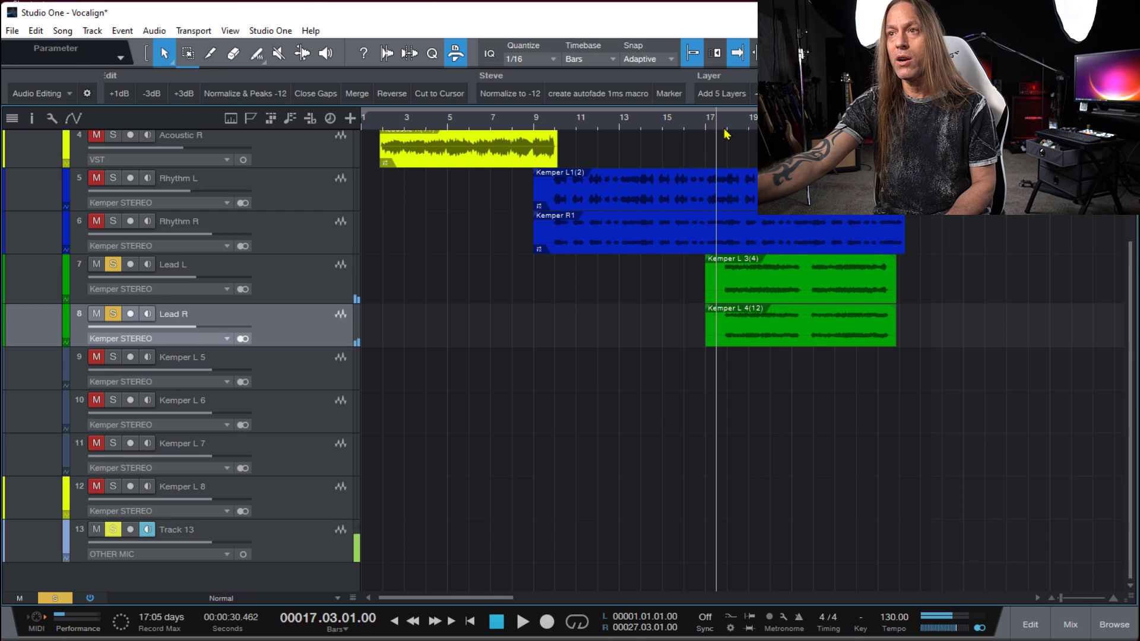
pyautogui.press('space')
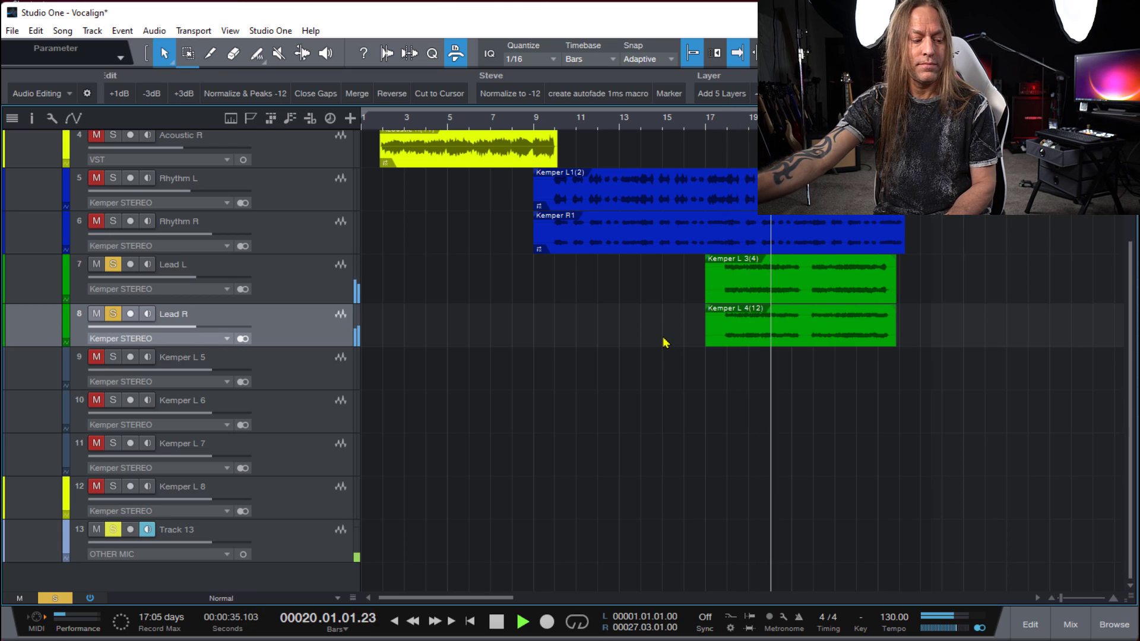
# - Open the Kemper L 3(4) and Kemper L 4(12) clips together for editing with VocAlign, using the Instrument - Harmony - Tightest Timing preset
pyautogui.moveTo(667, 288); pyautogui.dragTo(829, 327)
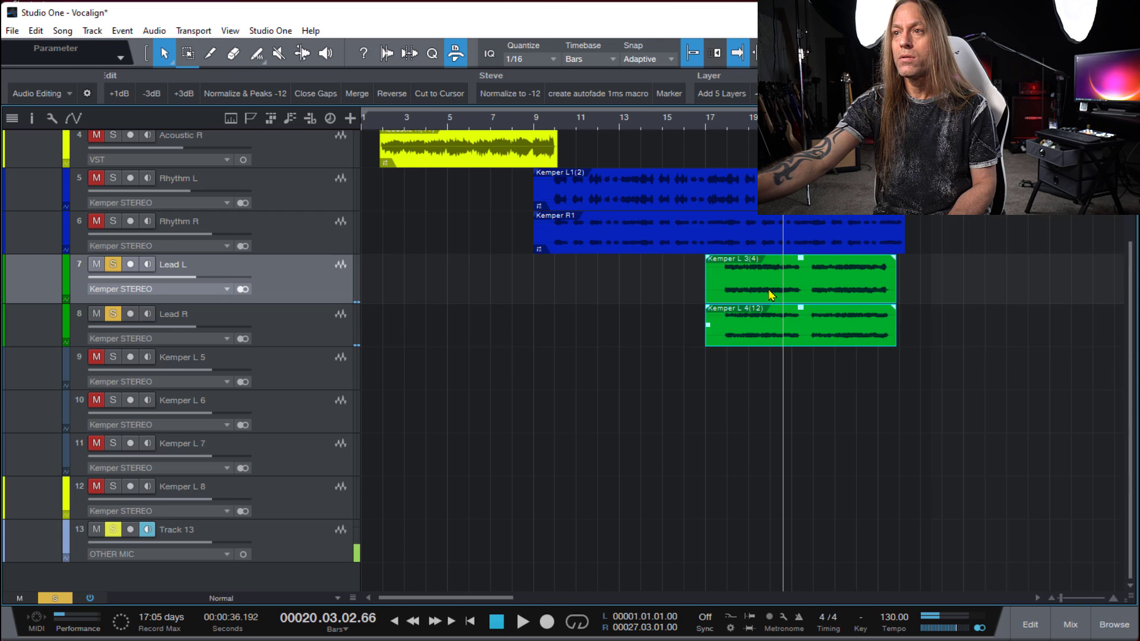
pyautogui.click(655, 306)
pyautogui.moveTo(667, 280); pyautogui.dragTo(767, 315)
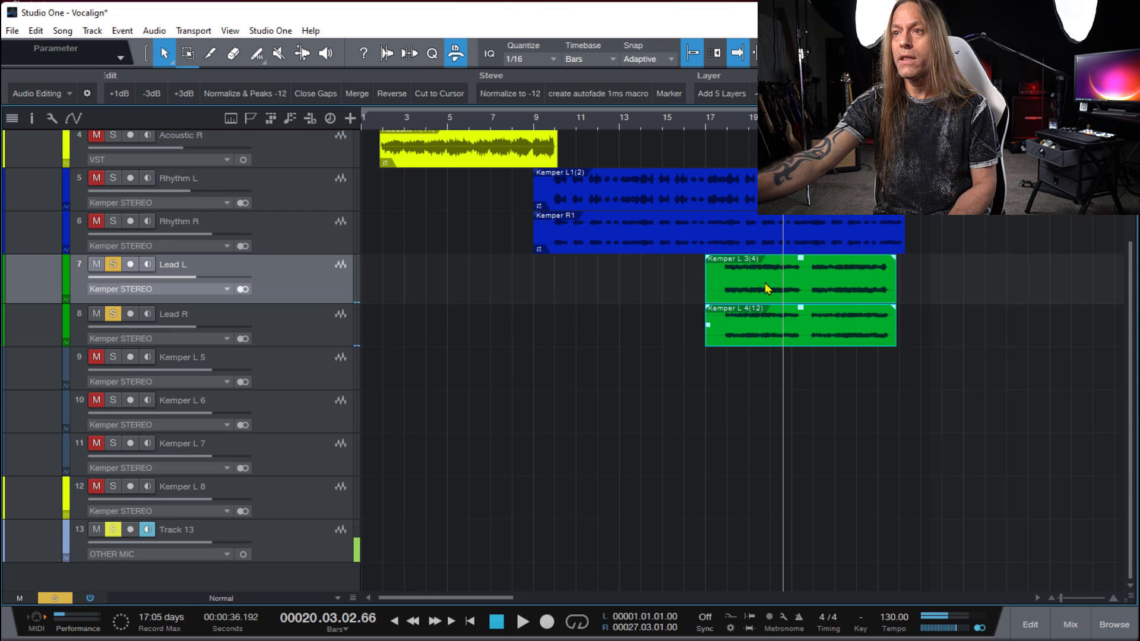
pyautogui.rightClick(766, 290)
pyautogui.click(833, 481)
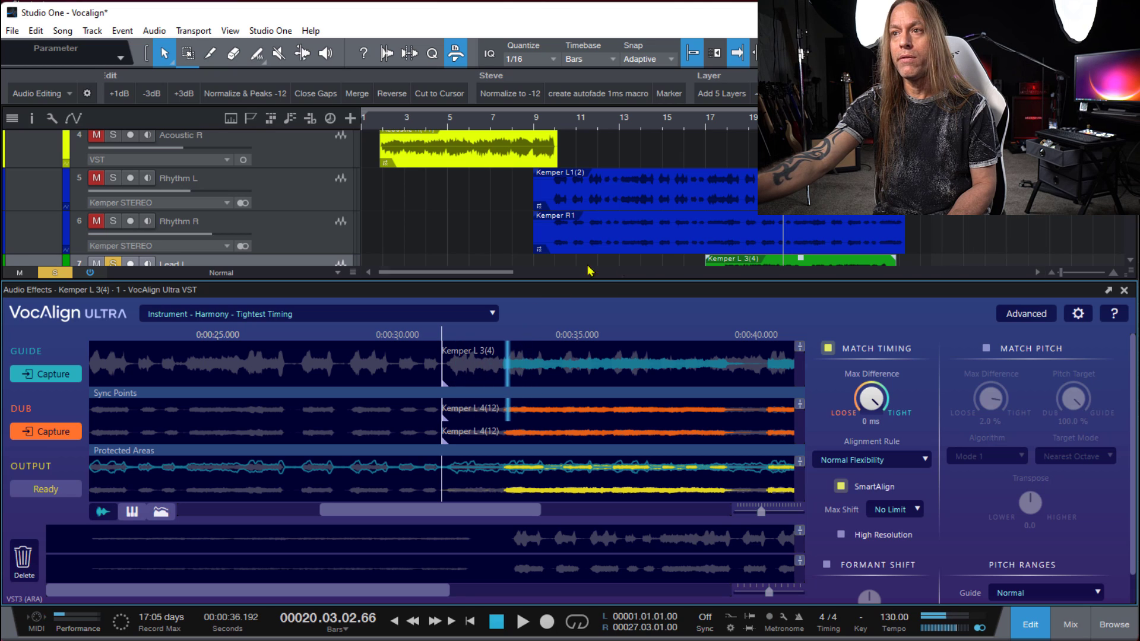
pyautogui.scroll(-1, 714, 203)
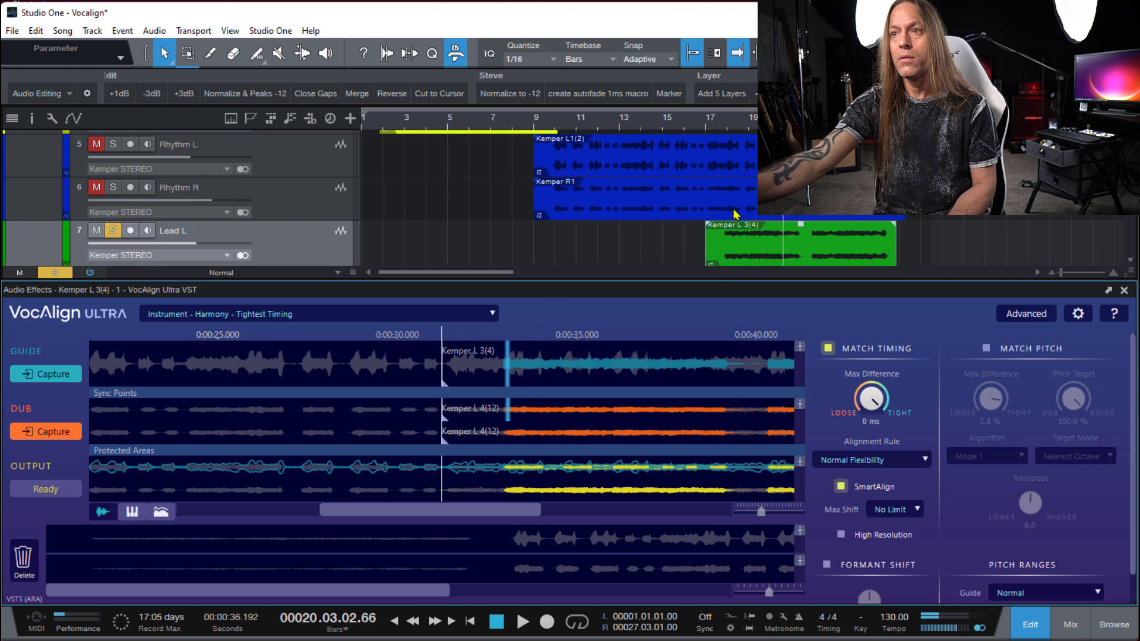
pyautogui.scroll(-1, 760, 236)
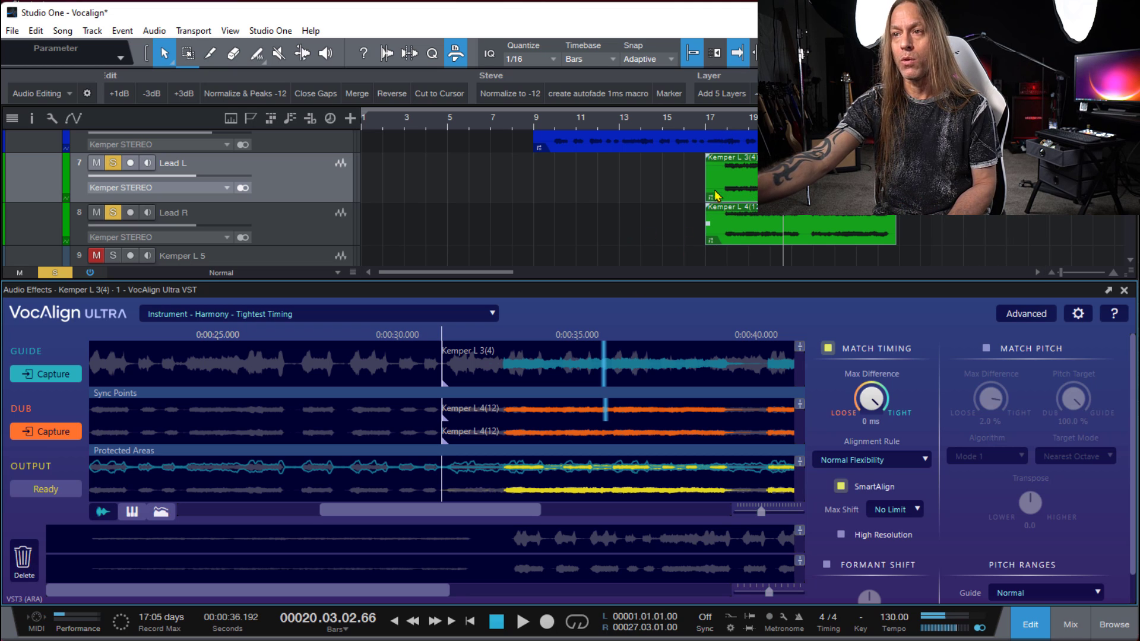
# - Reload the Instrument - Harmony - Tightest Timing preset and play the aligned lead guitars from bar 17 beat 2
pyautogui.click(706, 121)
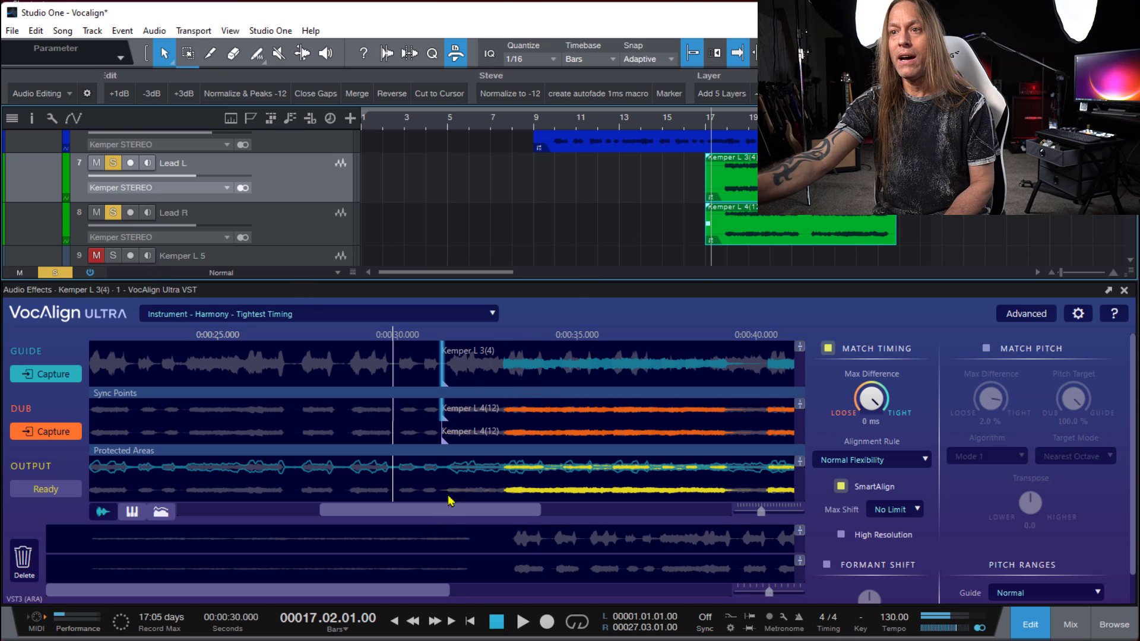
pyautogui.click(281, 320)
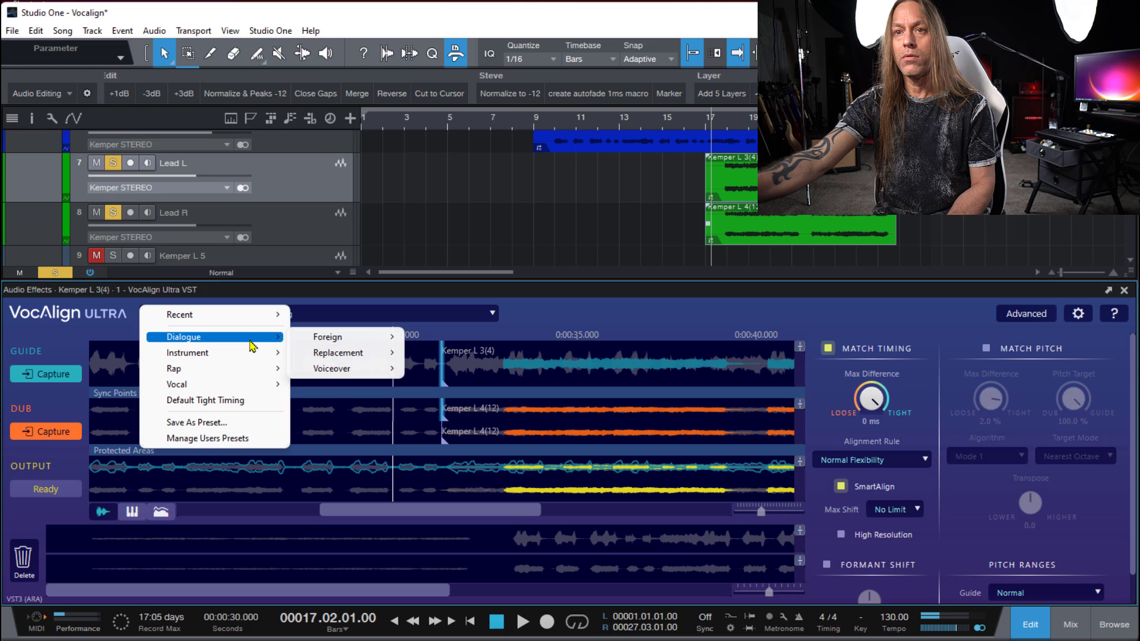
pyautogui.moveTo(253, 355)
pyautogui.moveTo(359, 370)
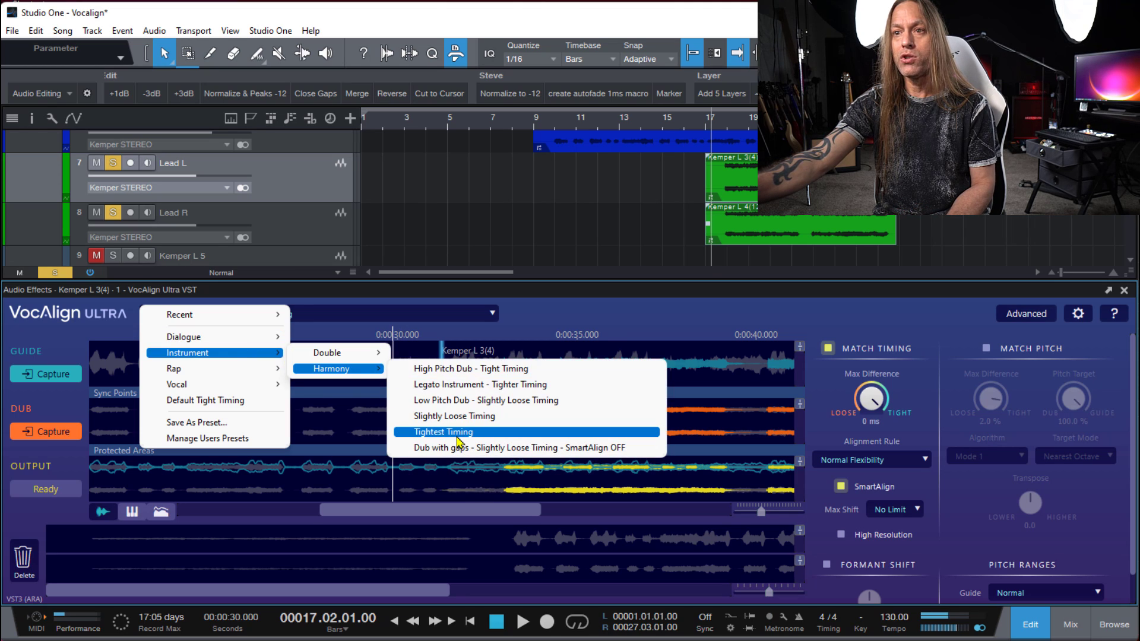
pyautogui.click(462, 434)
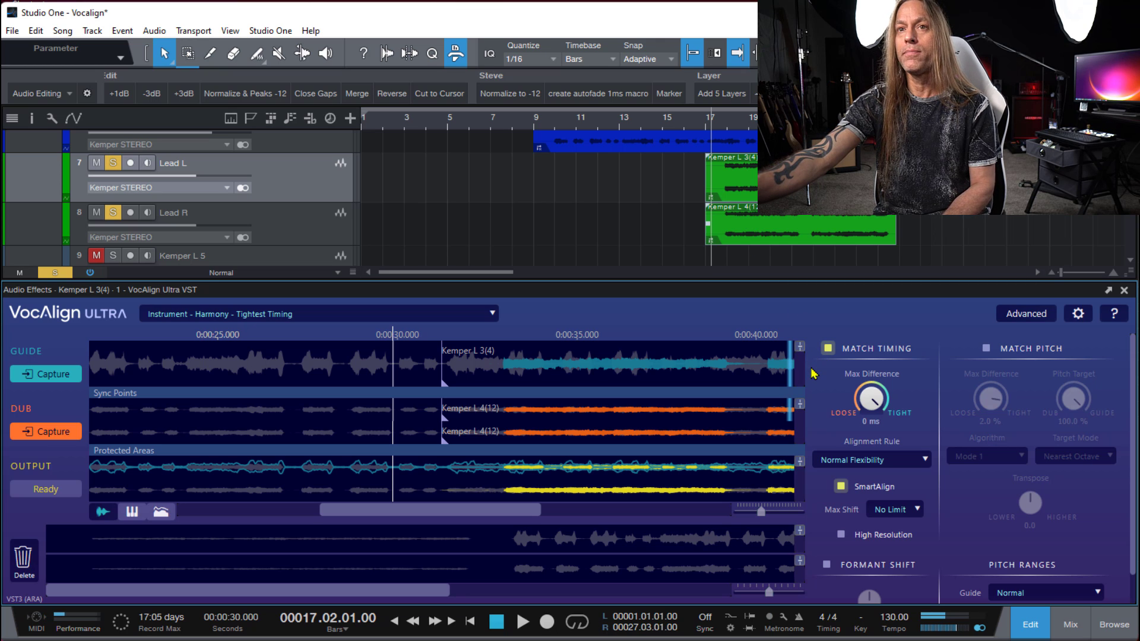
pyautogui.press('space')
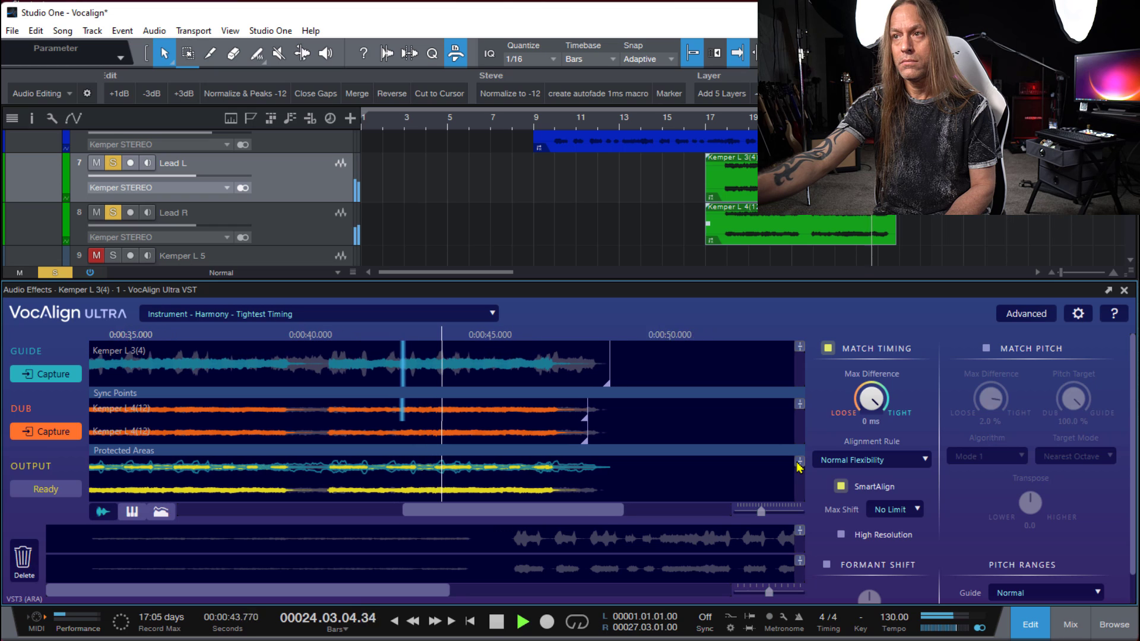
pyautogui.press('space')
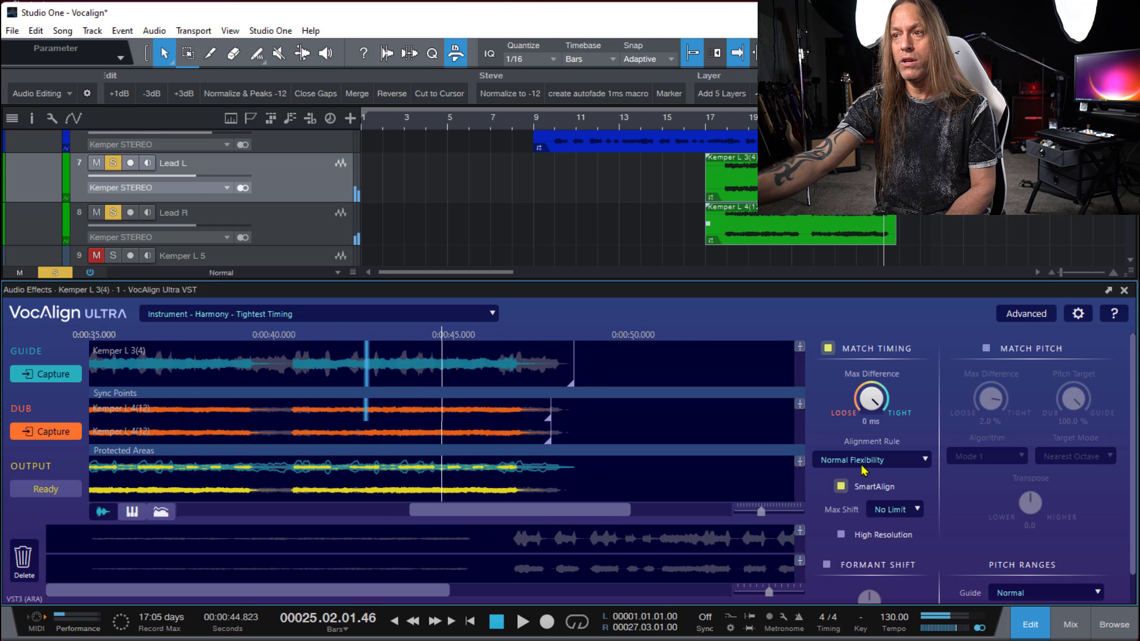
# - Set the timing alignment rule to Lowest Flexibility and play the lead pair from about bar 17
pyautogui.click(870, 465)
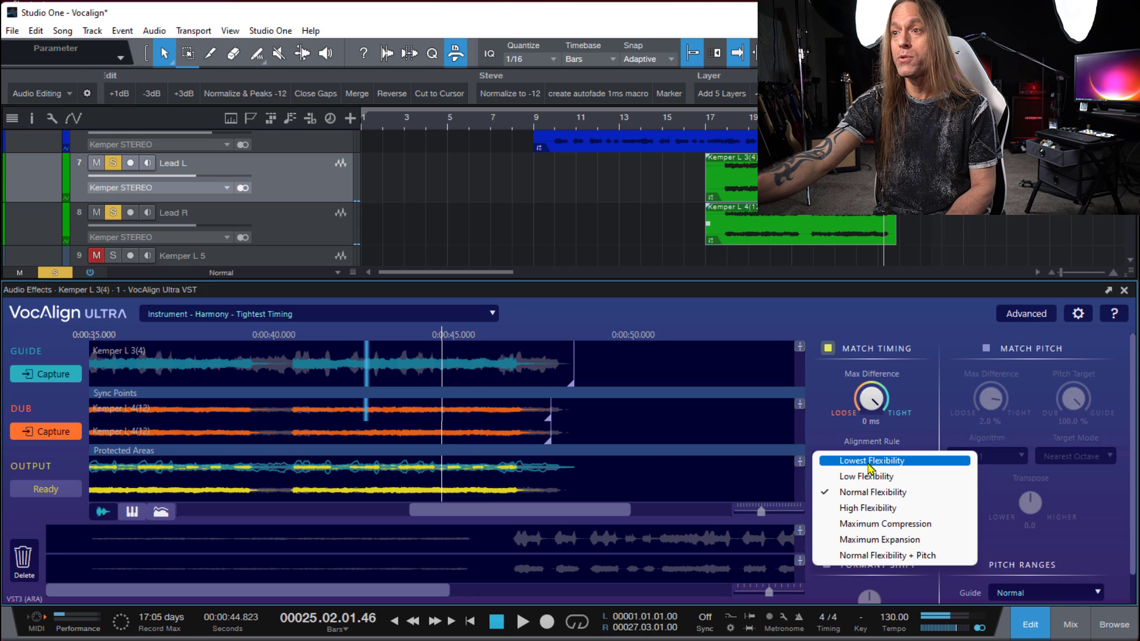
pyautogui.click(870, 463)
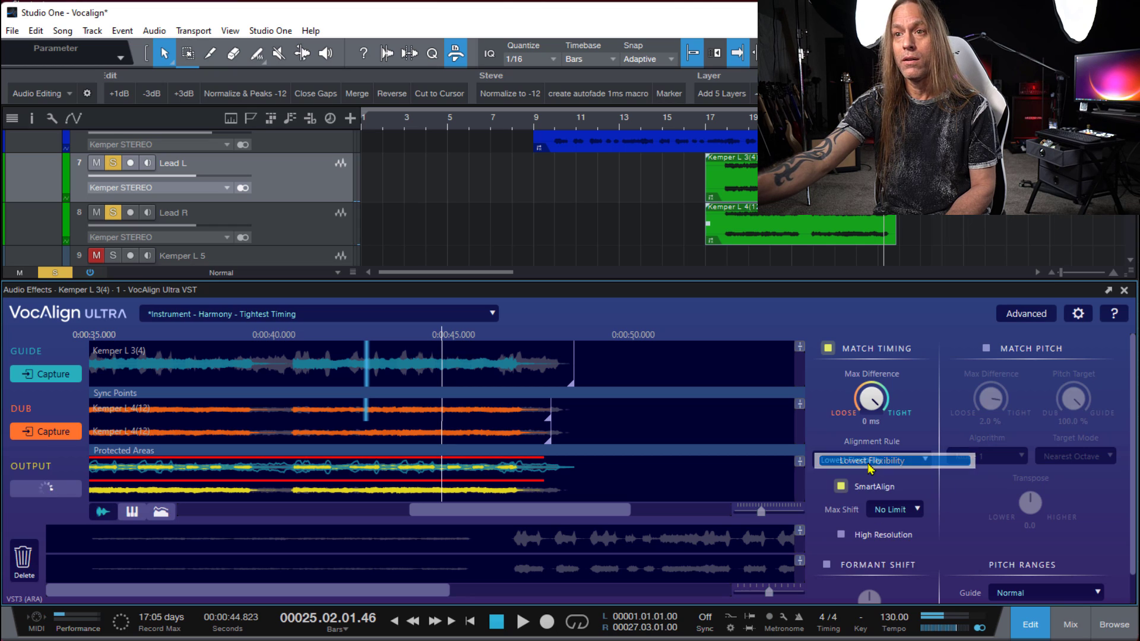
pyautogui.click(728, 124)
pyautogui.press('space')
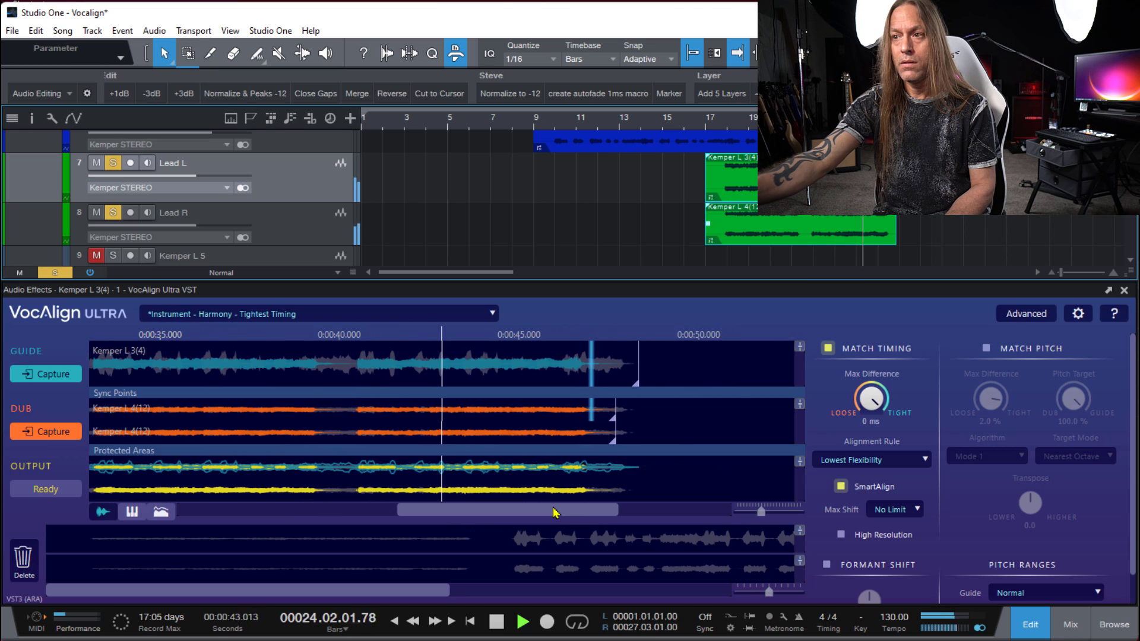
pyautogui.press('space')
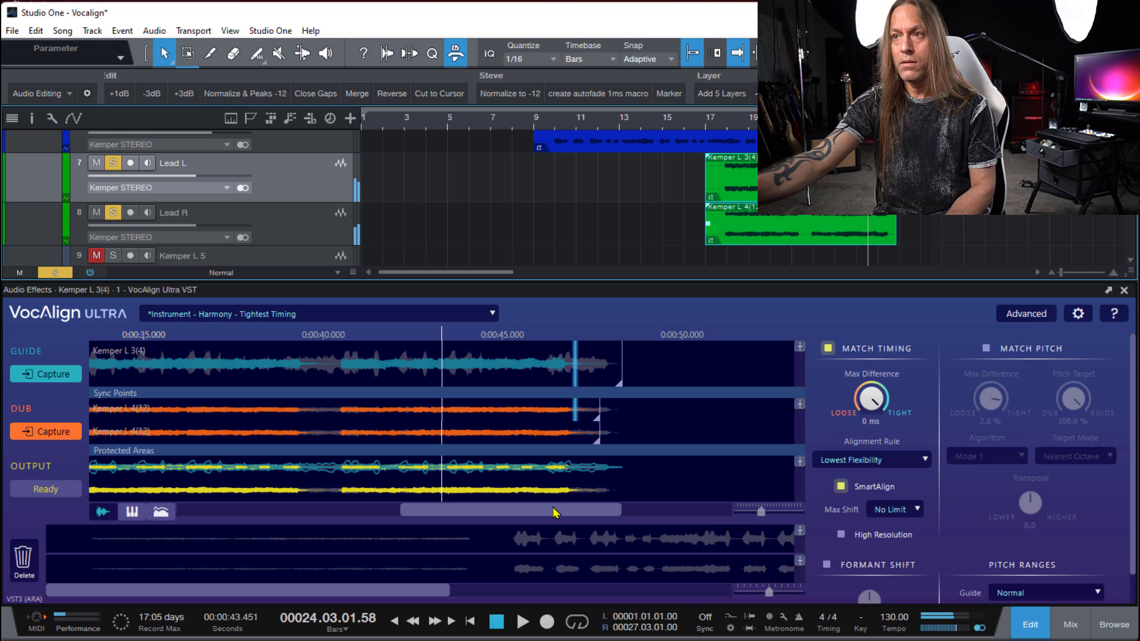
# - Return the alignment rule to Normal Flexibility and replay the lead pair from about bar 17 for comparison
pyautogui.click(881, 467)
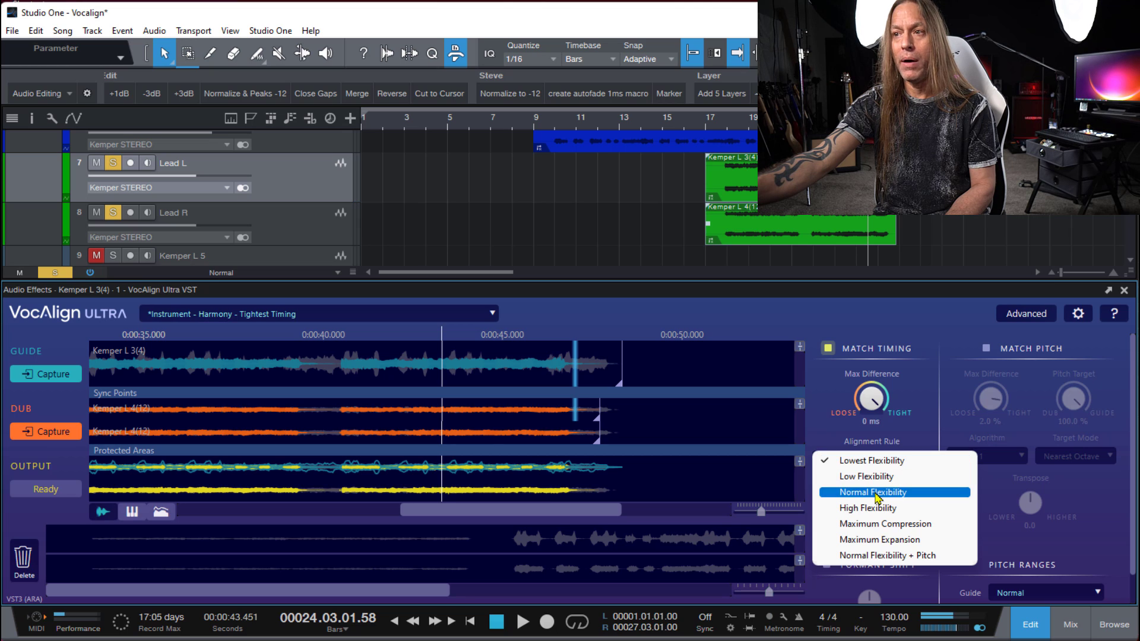
pyautogui.click(877, 493)
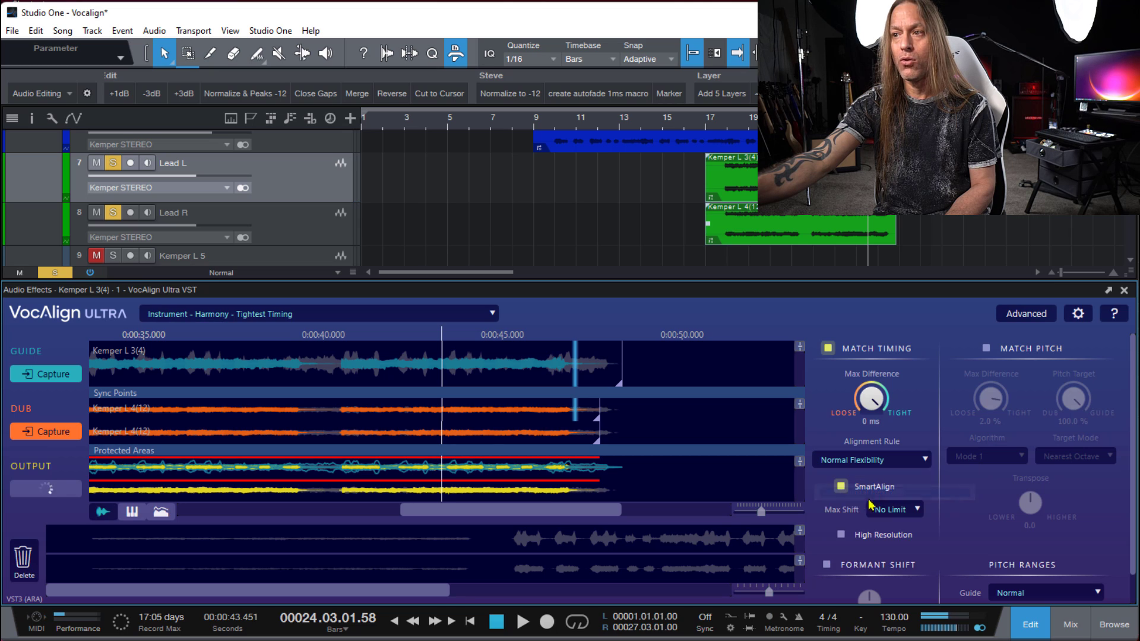
pyautogui.click(723, 121)
pyautogui.press('space')
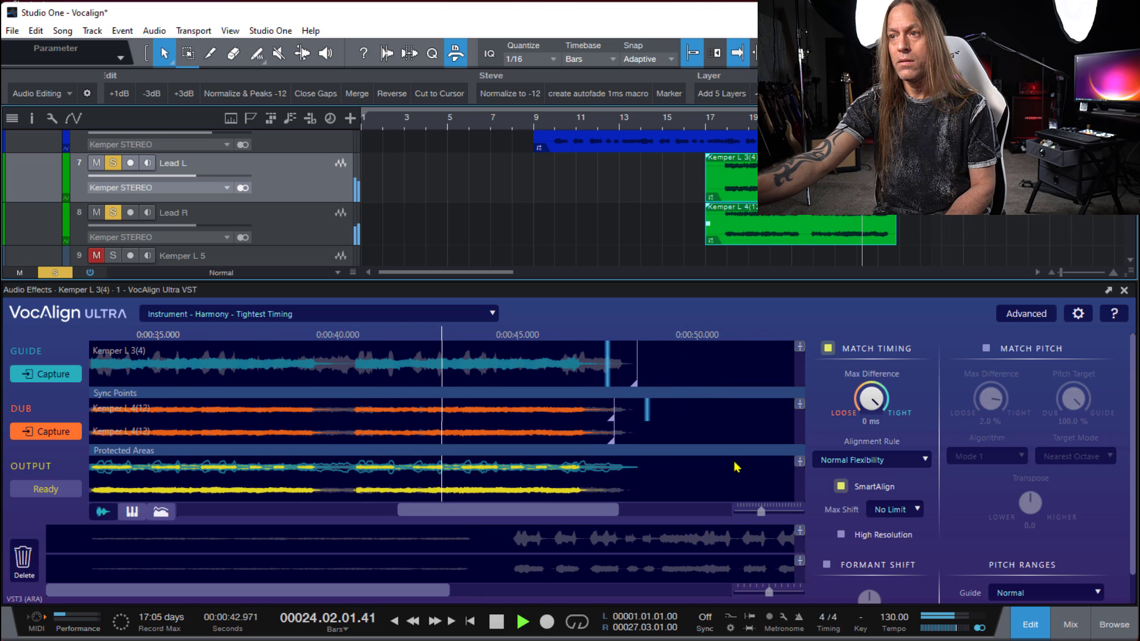
pyautogui.press('space')
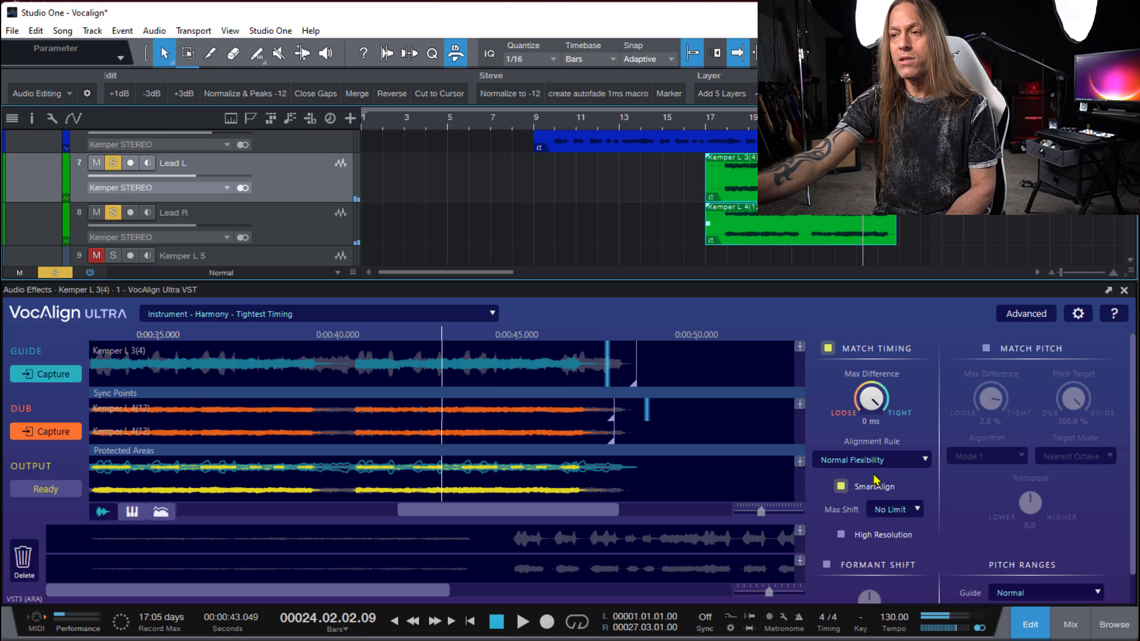
# - Try the High Flexibility alignment rule and audition the leads briefly from about bar 17
pyautogui.click(888, 467)
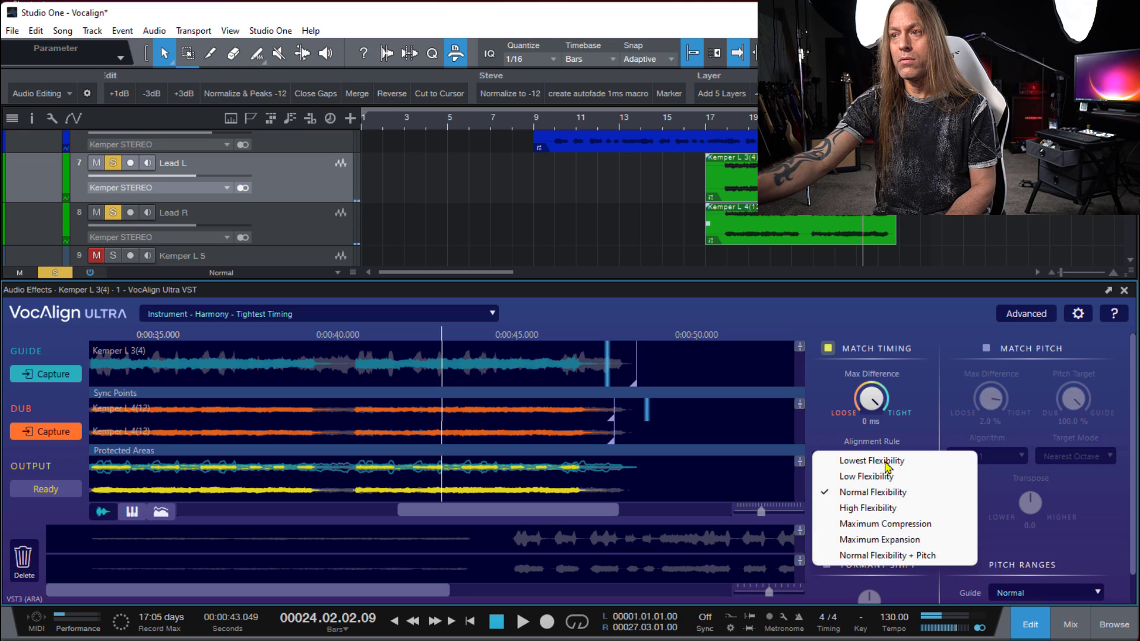
pyautogui.click(871, 509)
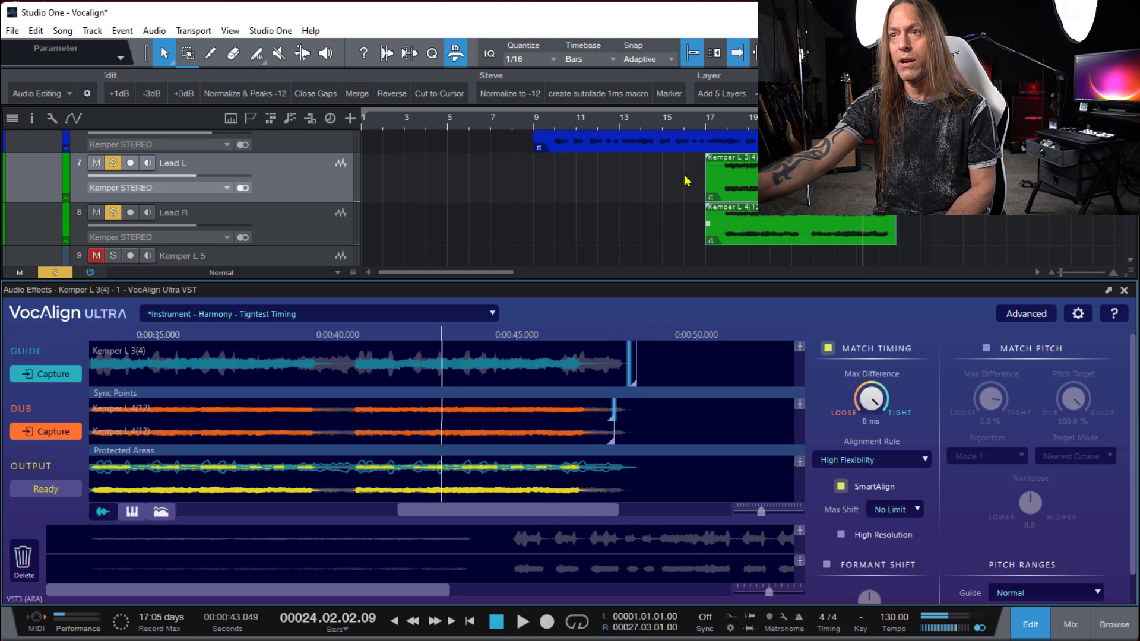
pyautogui.click(717, 122)
pyautogui.press('space')
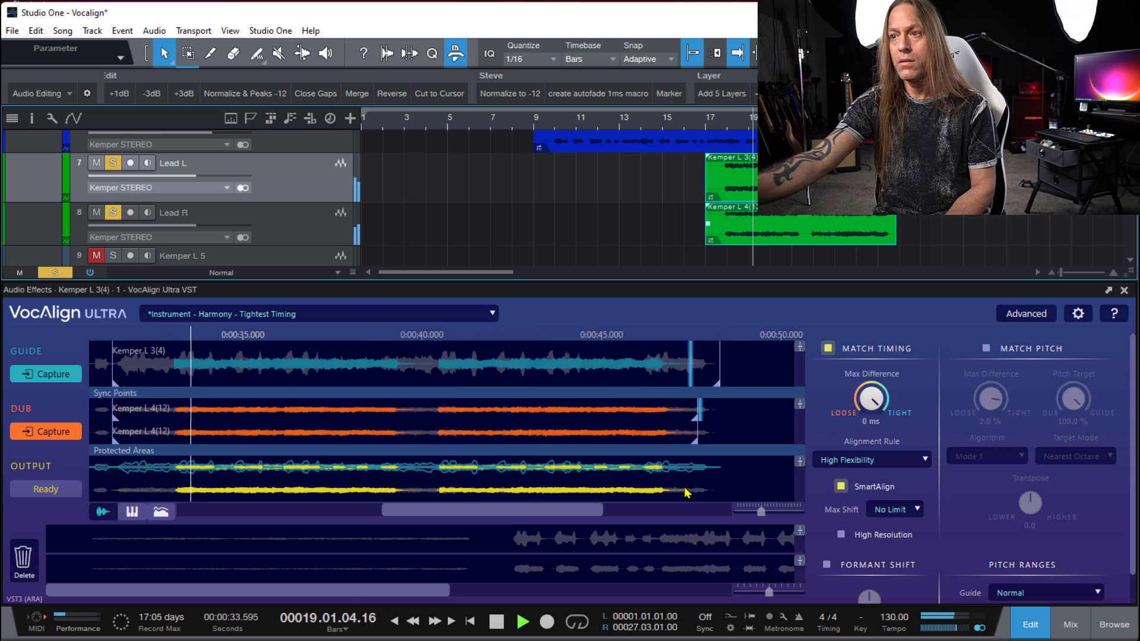
pyautogui.press('space')
# - Switch the alignment rule to Normal Flexibility, enable High Resolution, and audition the leads from about bar 17
pyautogui.click(842, 460)
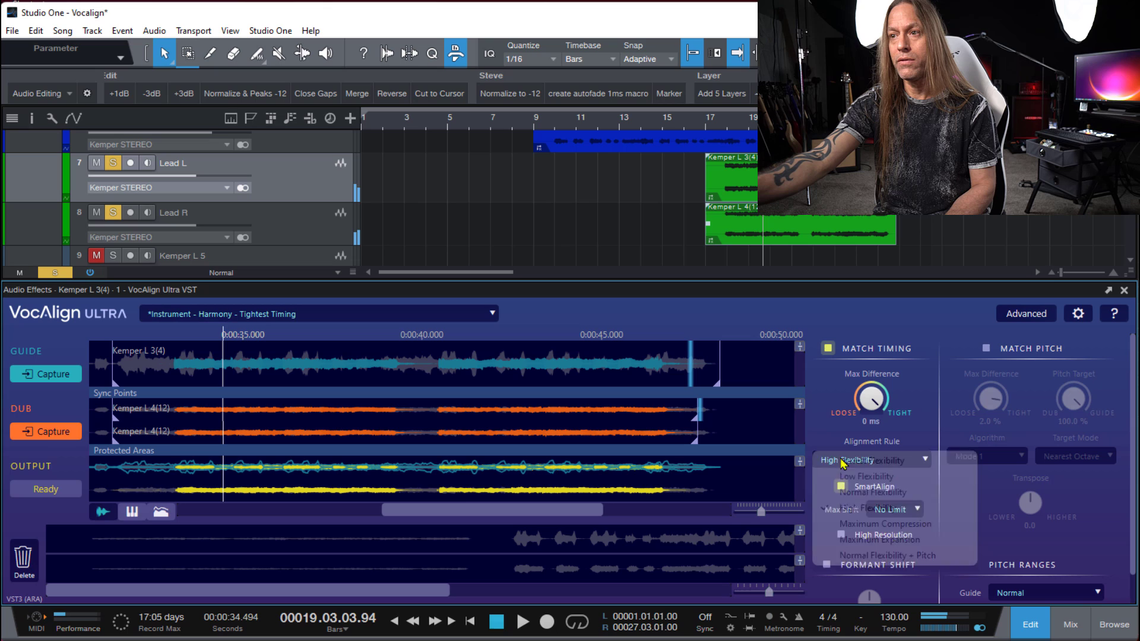
pyautogui.click(861, 494)
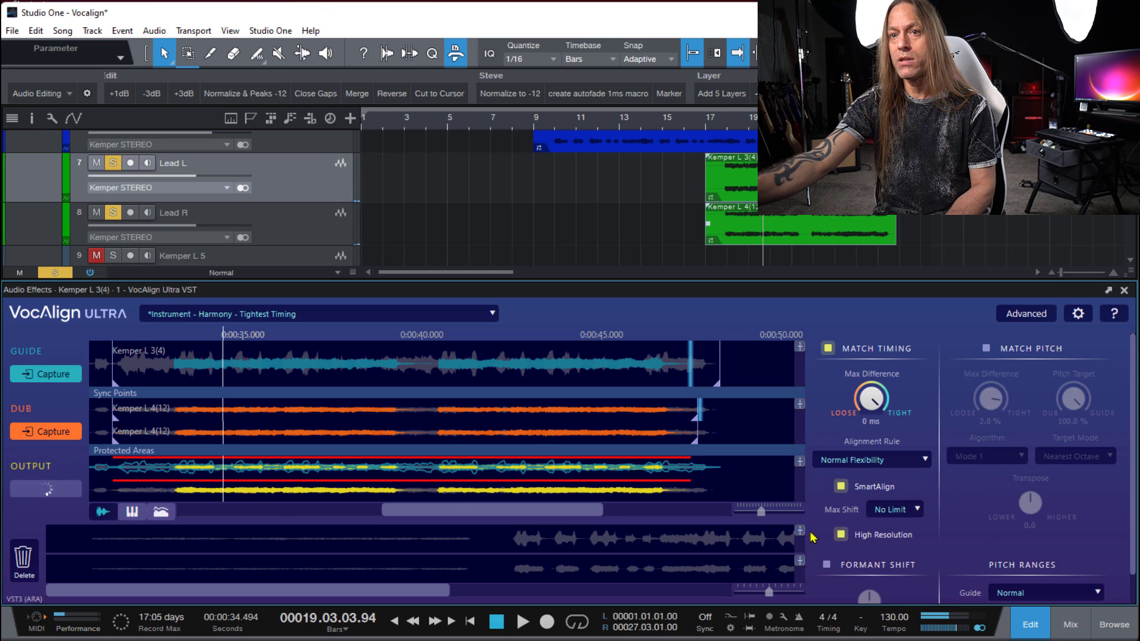
pyautogui.click(725, 119)
pyautogui.press('space')
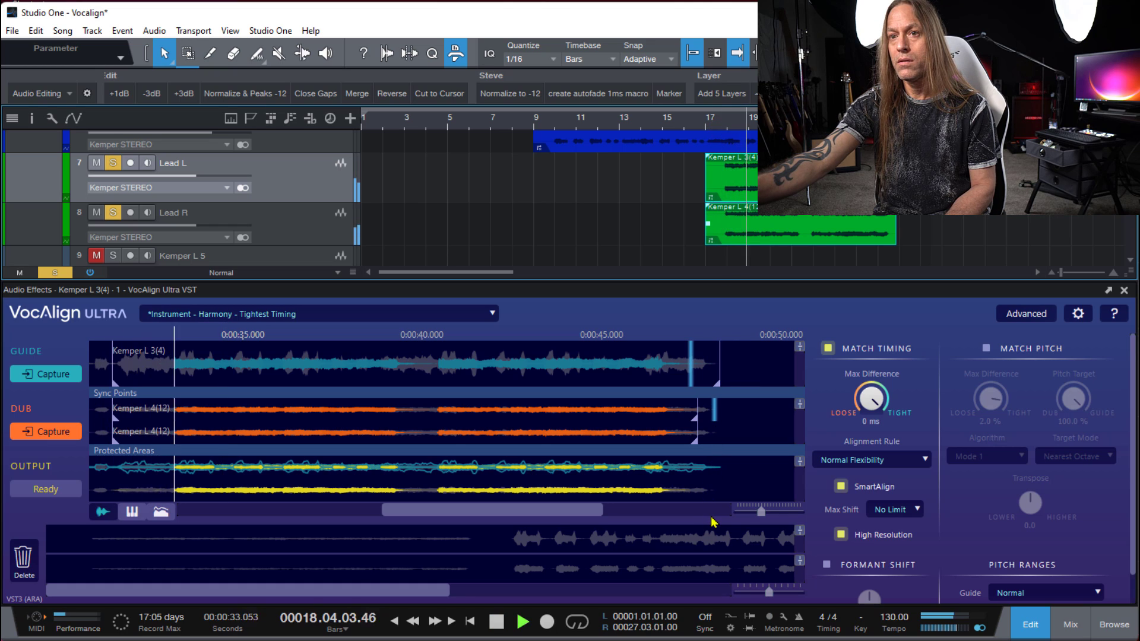
pyautogui.press('space')
# - Set the alignment rule to Lowest Flexibility with High Resolution kept on, and play the leads from about bar 17
pyautogui.click(849, 460)
pyautogui.click(846, 459)
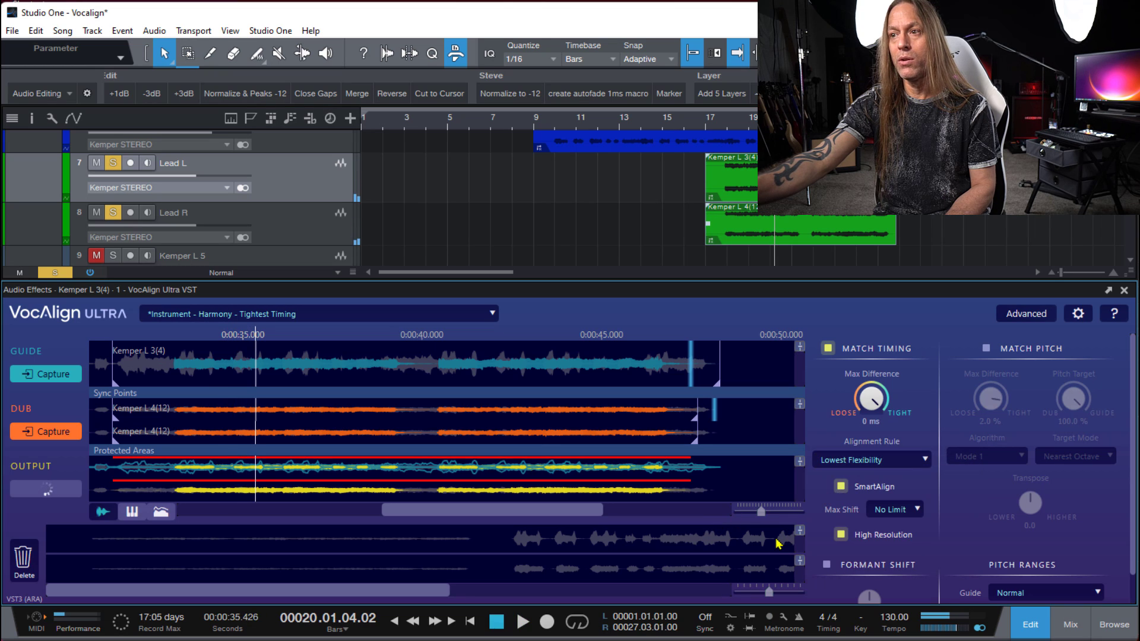
pyautogui.click(724, 124)
pyautogui.press('space')
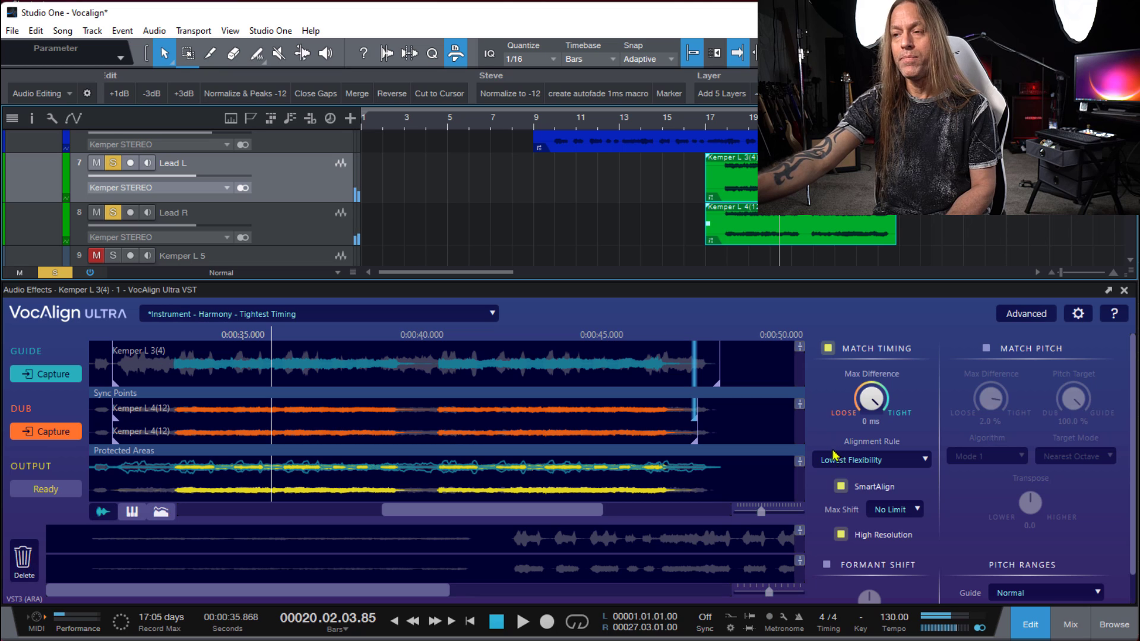
# - Try to load the Instrument - Double - Tightest Timing preset for the lead pair
pyautogui.click(493, 315)
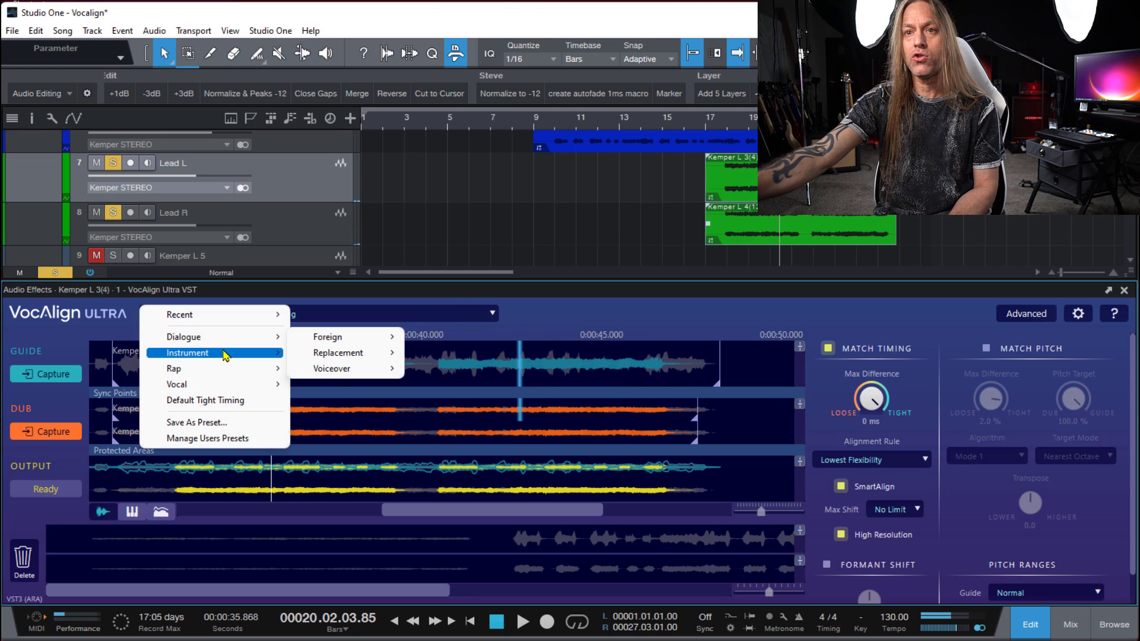
pyautogui.moveTo(226, 356)
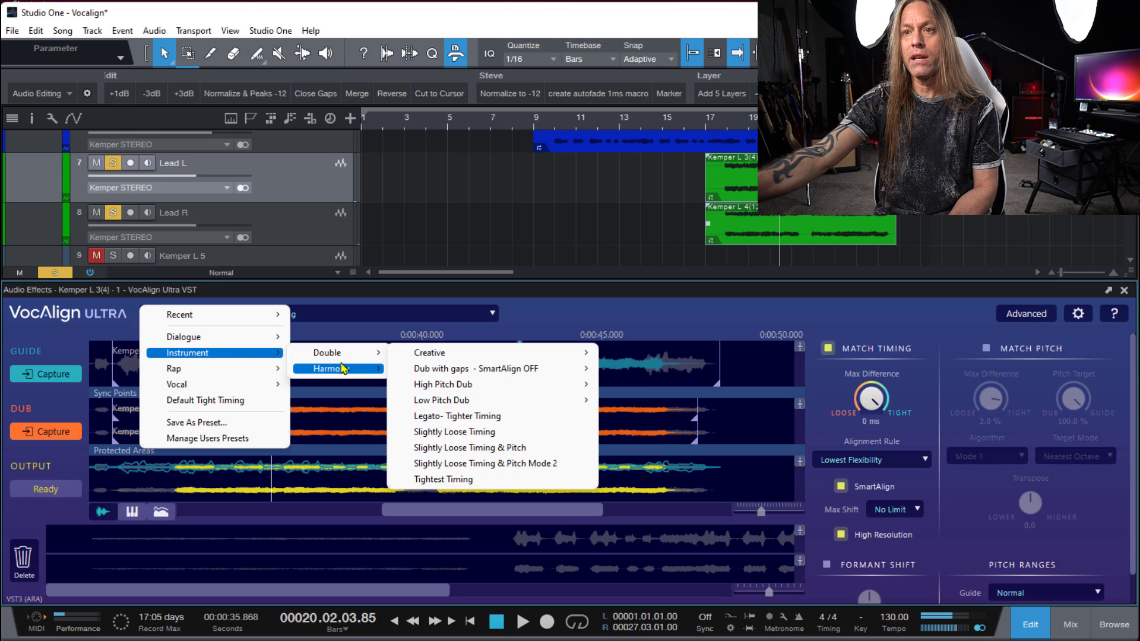
pyautogui.moveTo(368, 353)
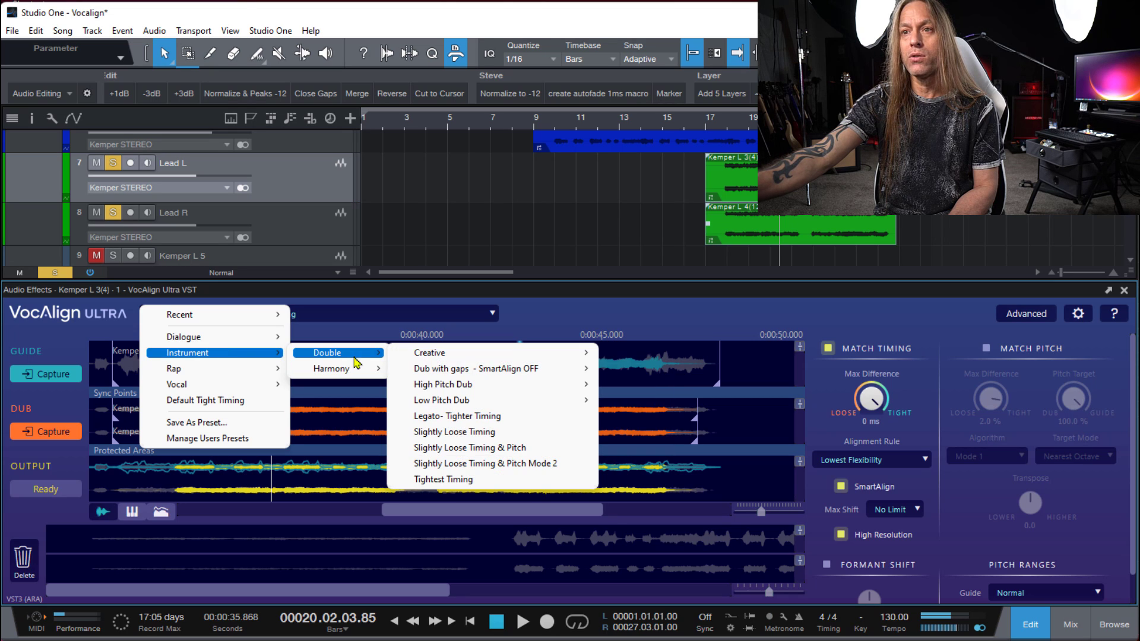
pyautogui.click(473, 479)
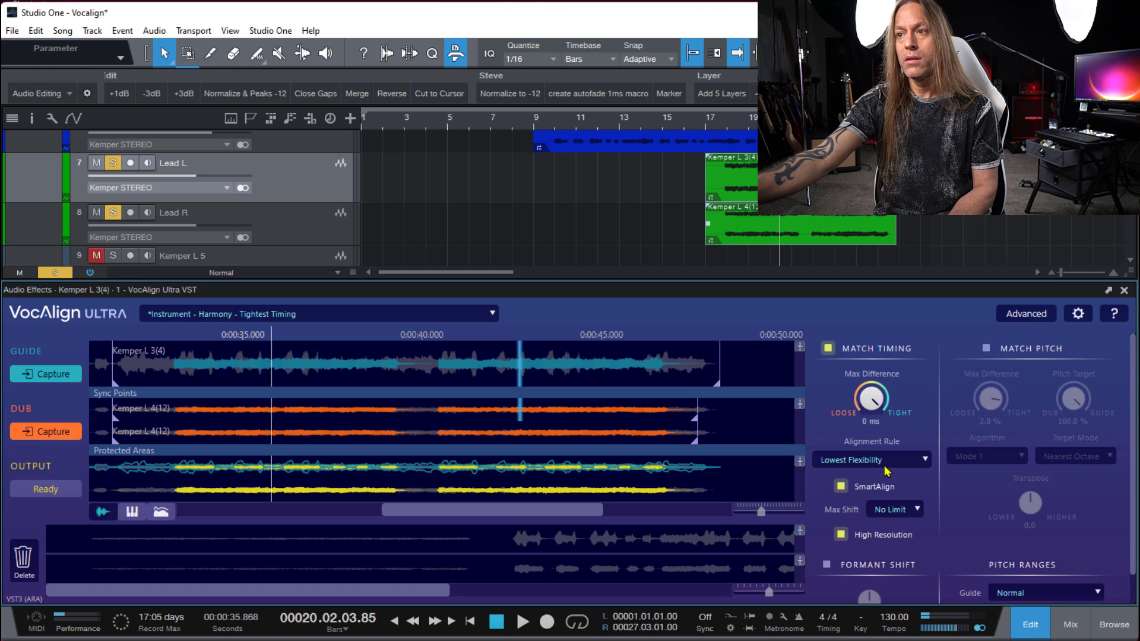
# - Move the playhead to bar 17 beat 4, deselect the lead clips, and load the Instrument - Double - Tightest Timing preset
pyautogui.click(725, 128)
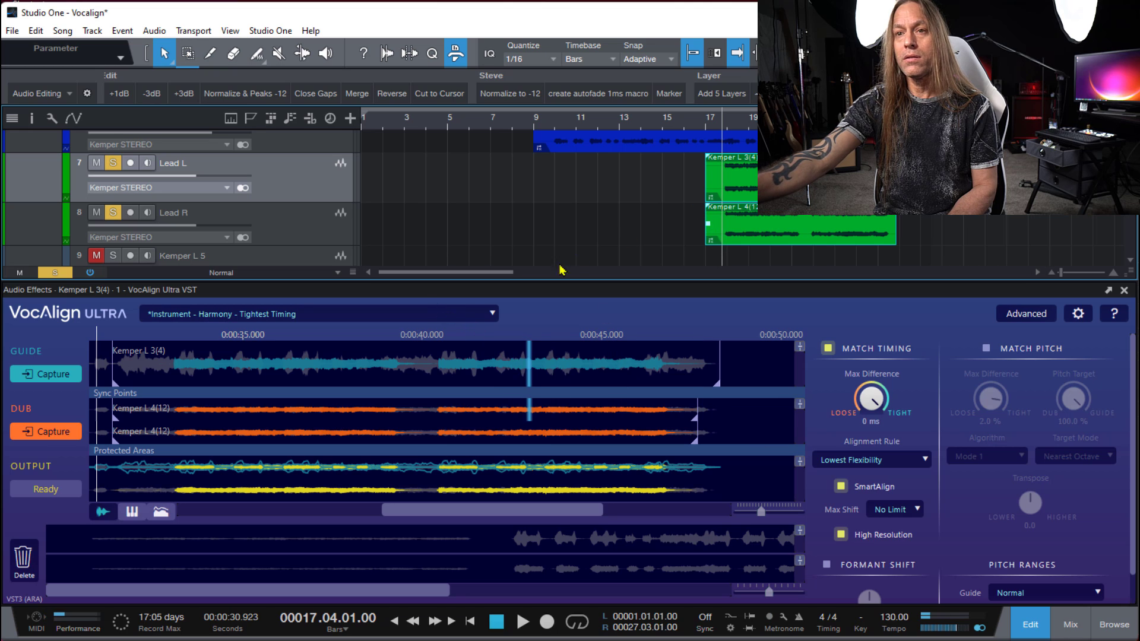
pyautogui.click(638, 221)
pyautogui.click(442, 313)
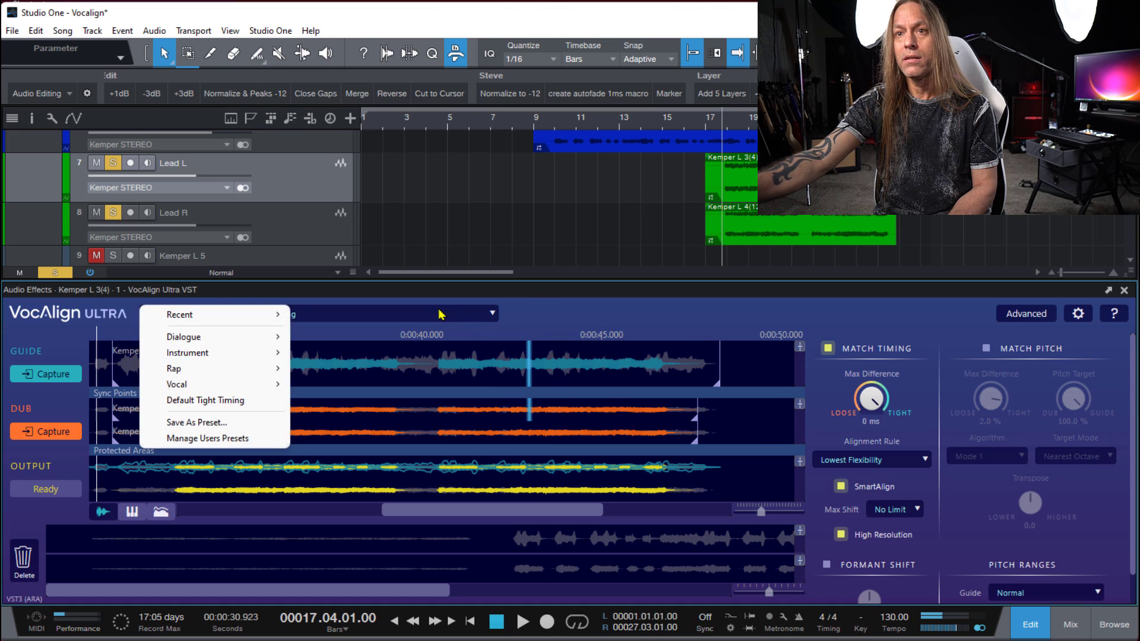
pyautogui.moveTo(277, 337)
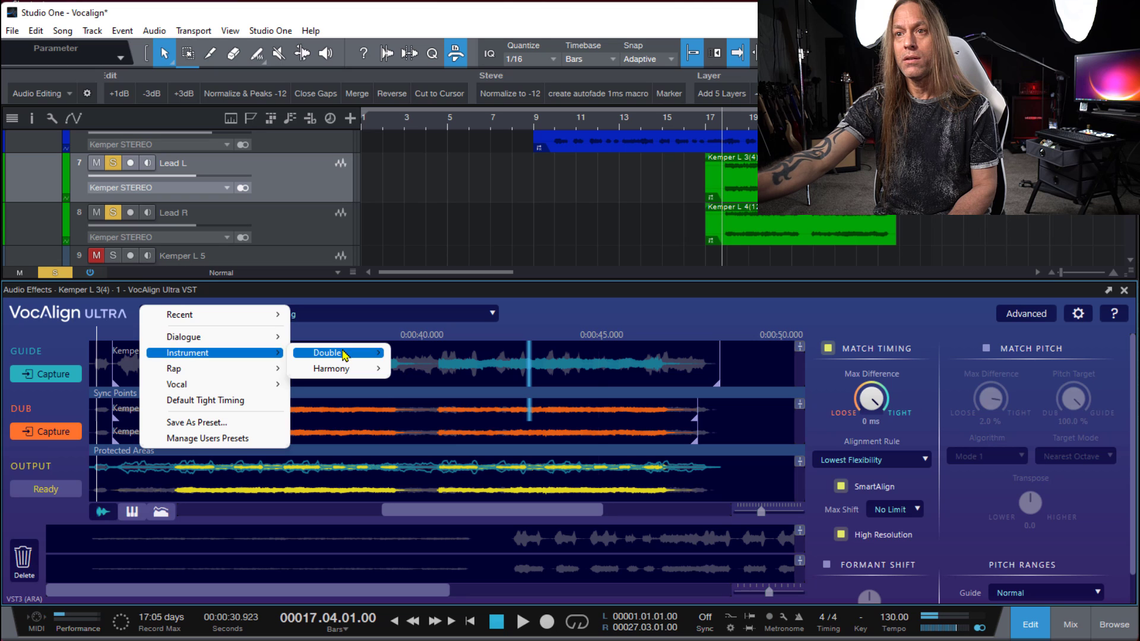
pyautogui.click(454, 483)
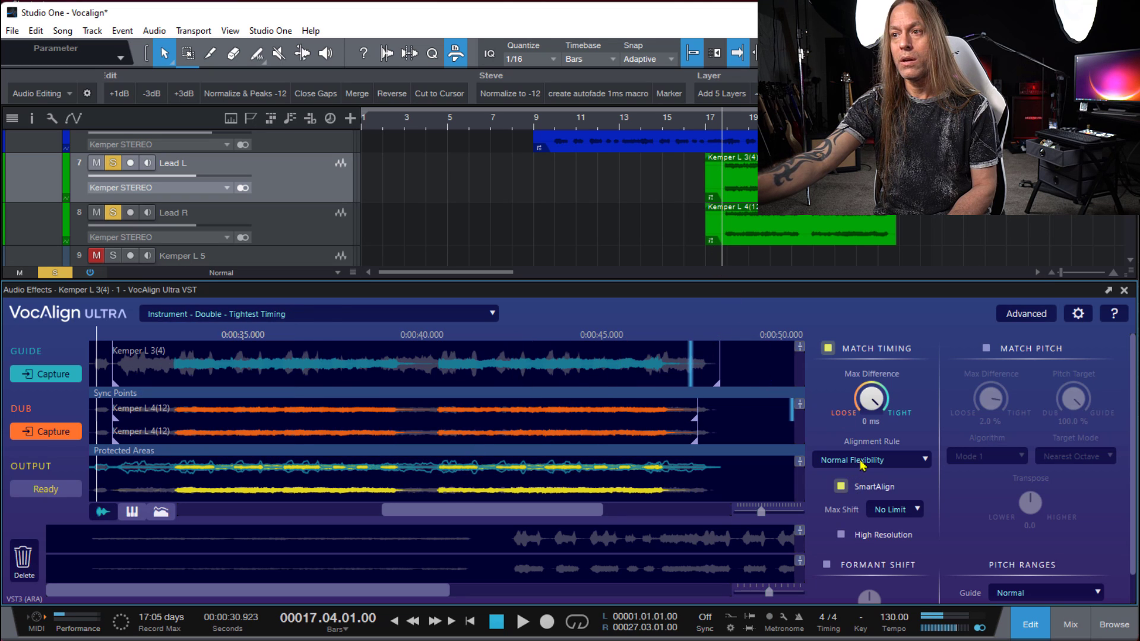
# - Set the Double preset's alignment rule to Lowest Flexibility, enable High Resolution, and play the leads from bar 17 beat 4
pyautogui.click(897, 463)
pyautogui.click(872, 466)
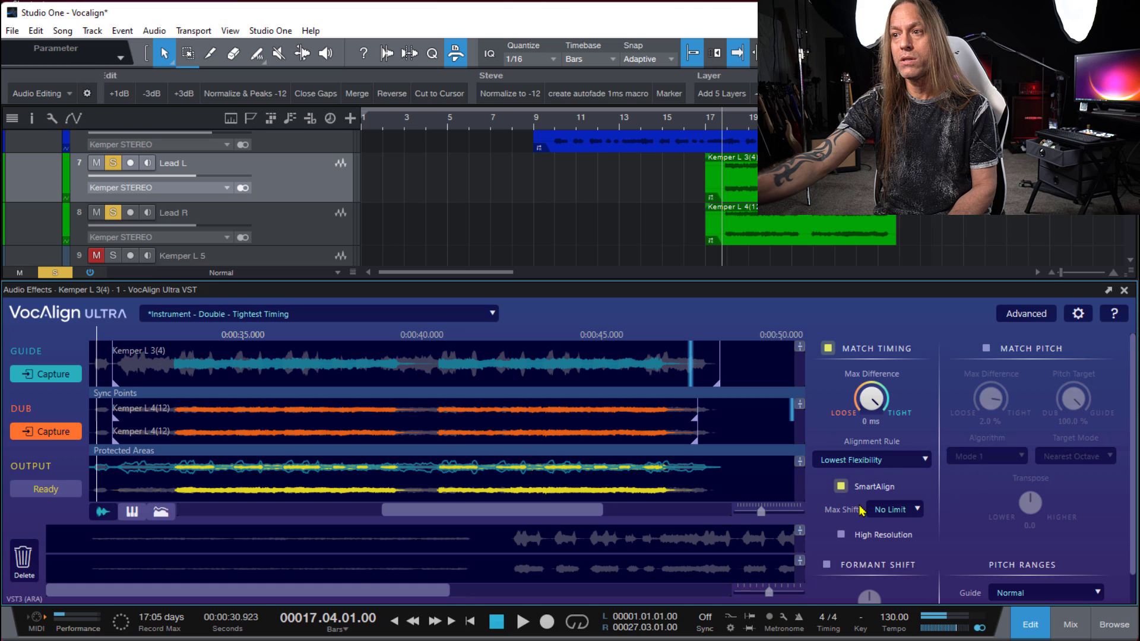
pyautogui.click(841, 535)
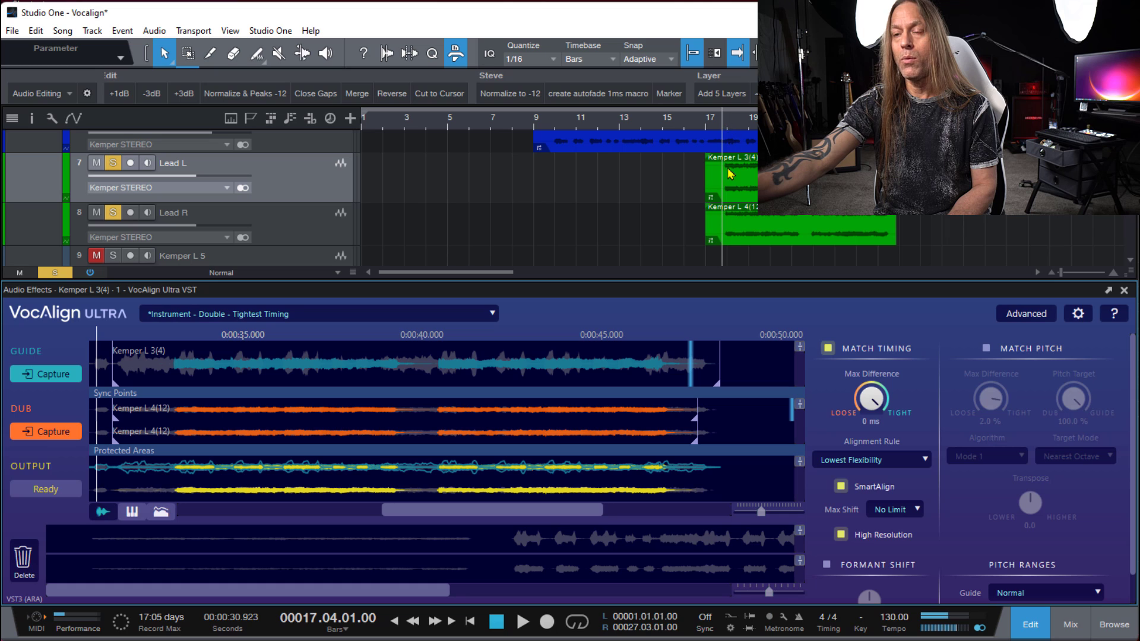
pyautogui.press('space')
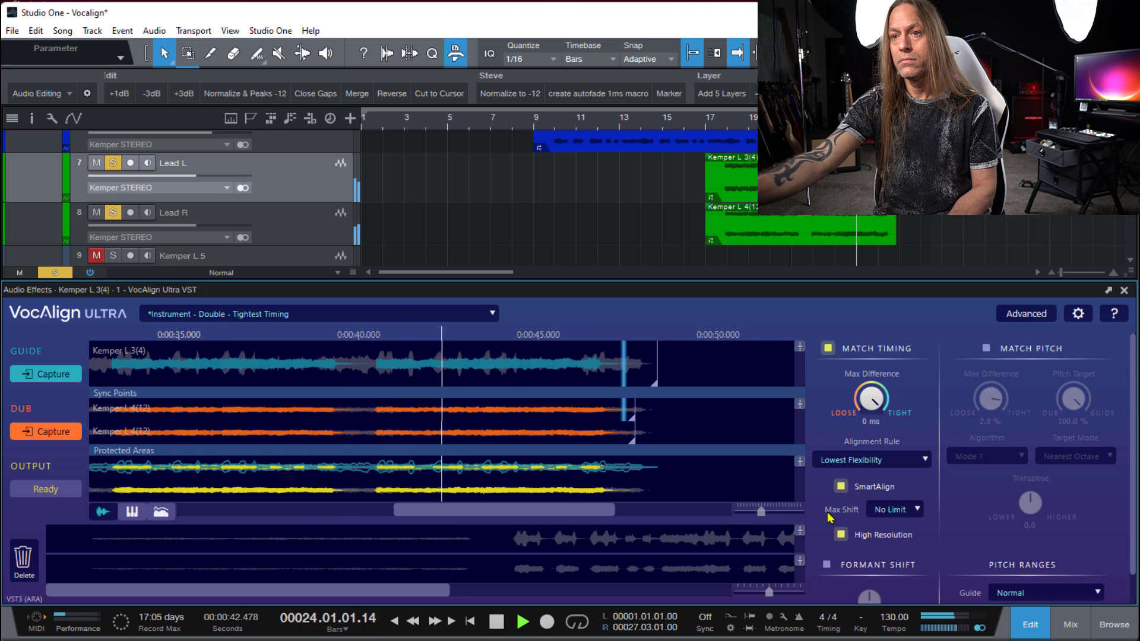
pyautogui.press('space')
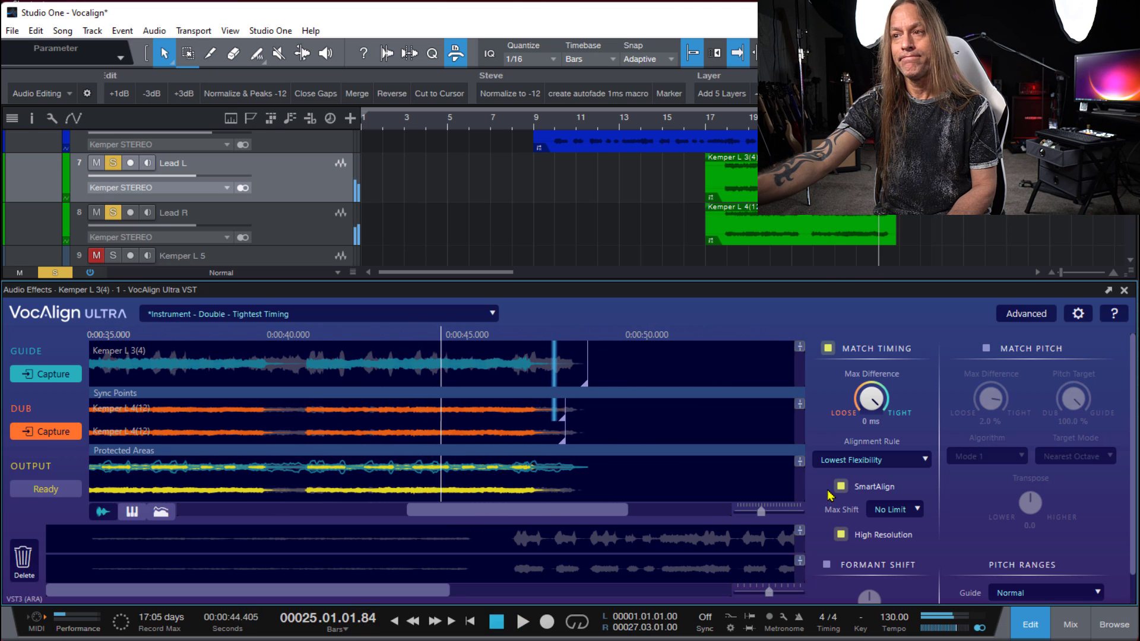
# - Load the Default Tight Timing preset for the lead pair, set the alignment rule to Lowest Flexibility, and enable High Resolution
pyautogui.click(481, 316)
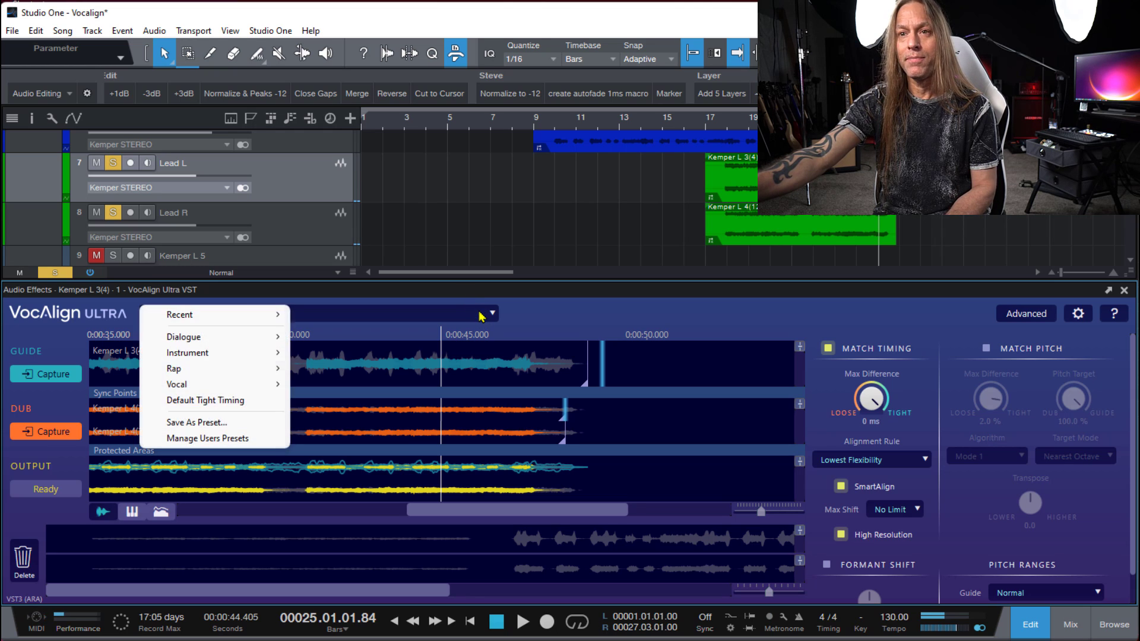
pyautogui.click(225, 402)
pyautogui.moveTo(866, 410); pyautogui.dragTo(842, 306)
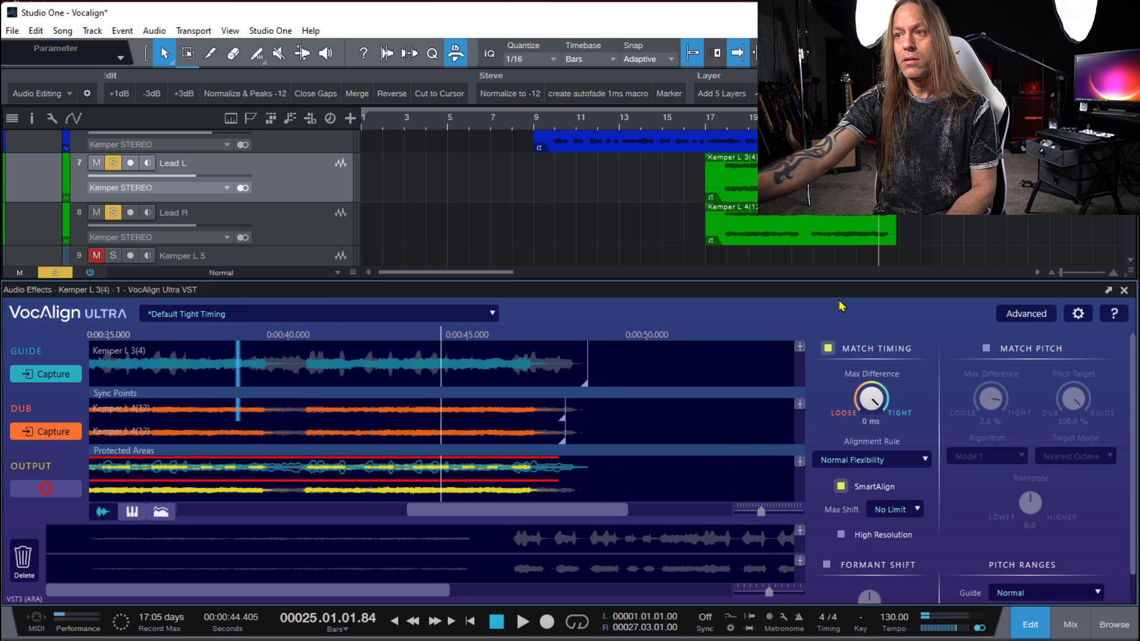
pyautogui.click(853, 460)
pyautogui.click(858, 462)
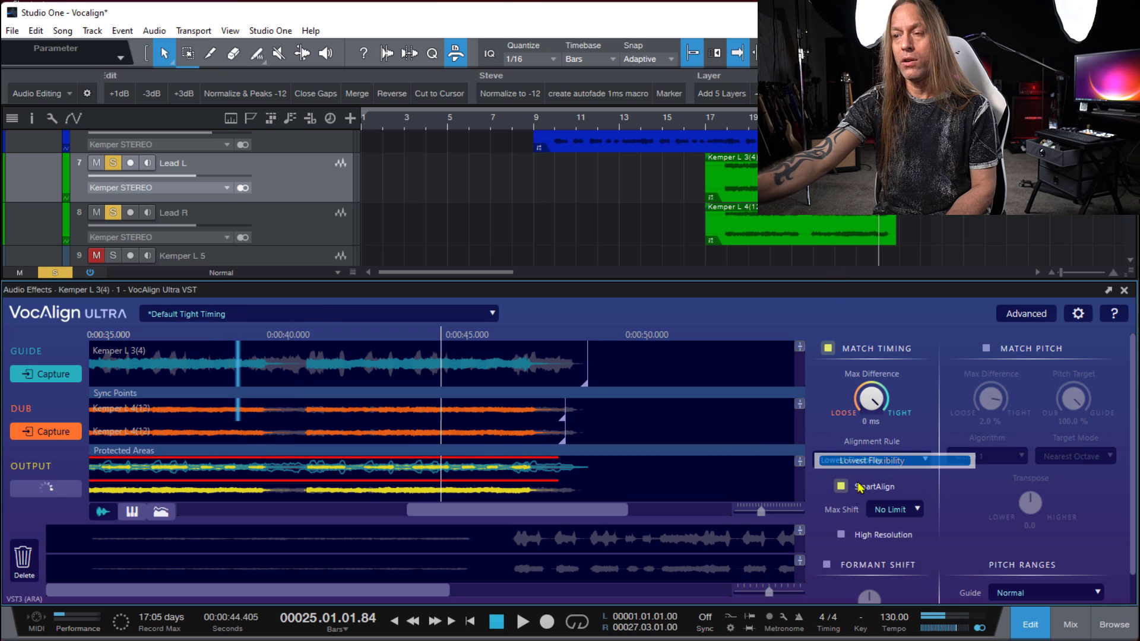
pyautogui.click(838, 537)
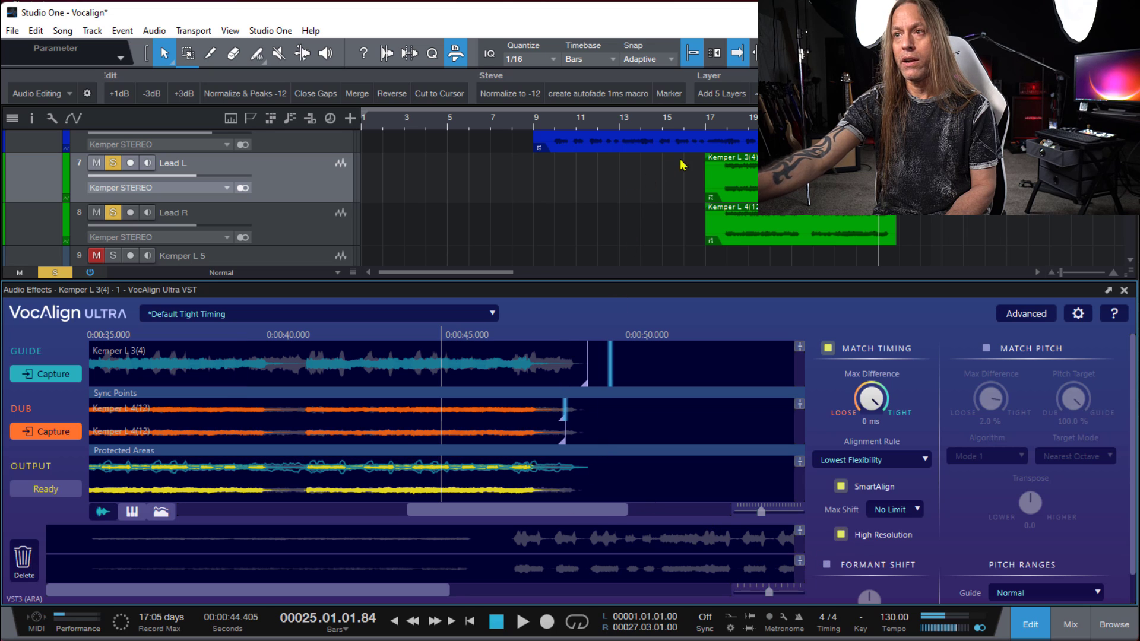
# - Play the leads from bar 17 beat 4 with the Default Tight Timing preset and stop around bar 24
pyautogui.click(721, 126)
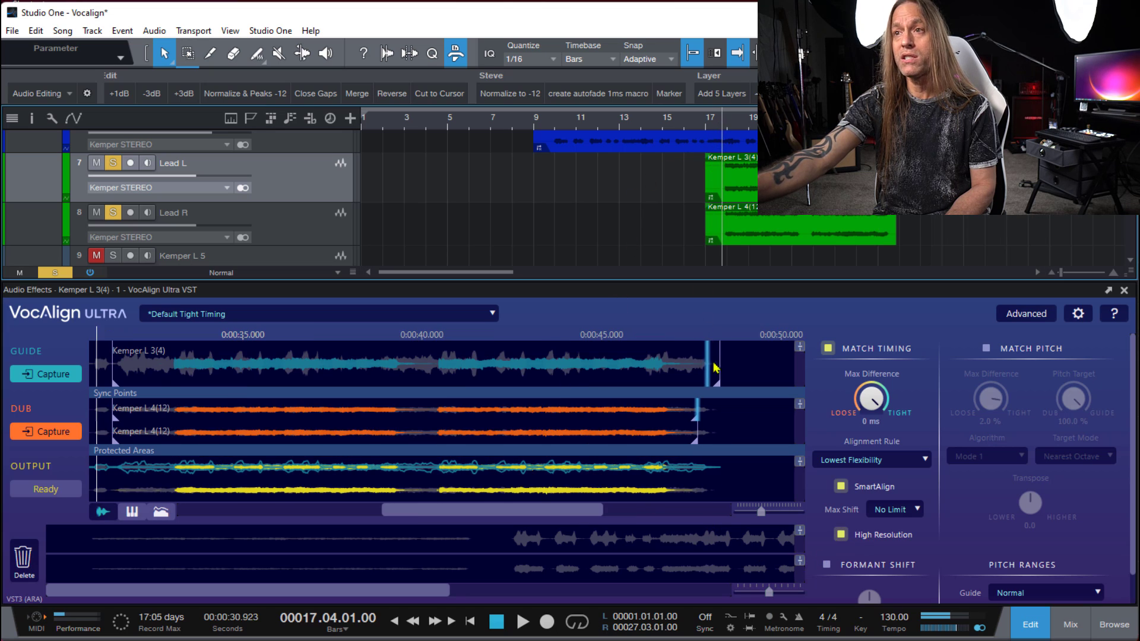
pyautogui.press('space')
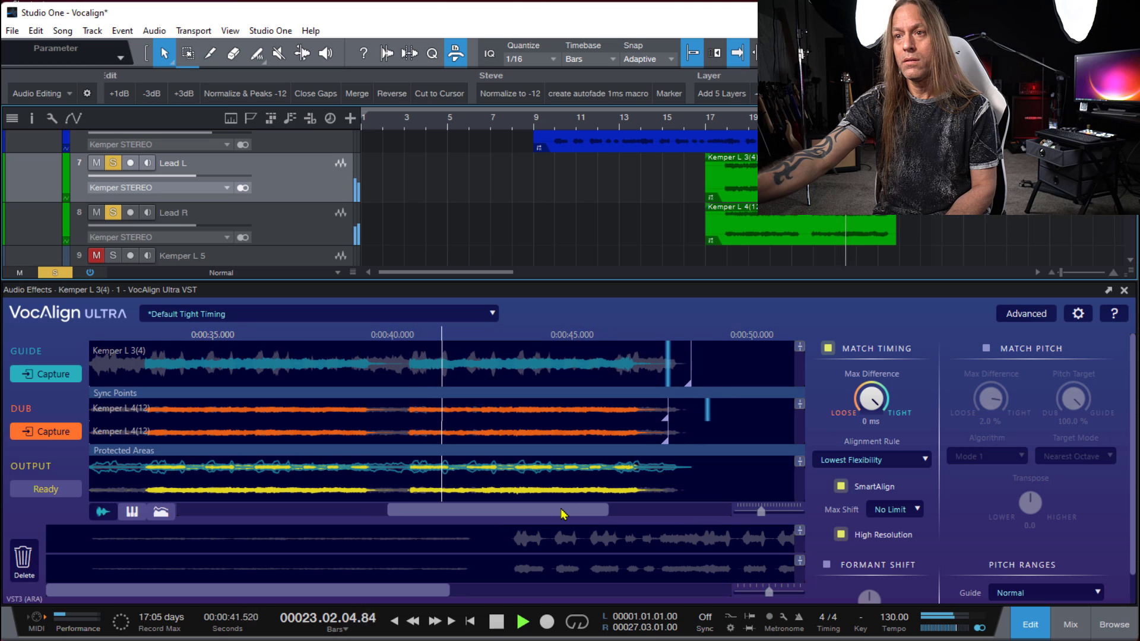
pyautogui.press('space')
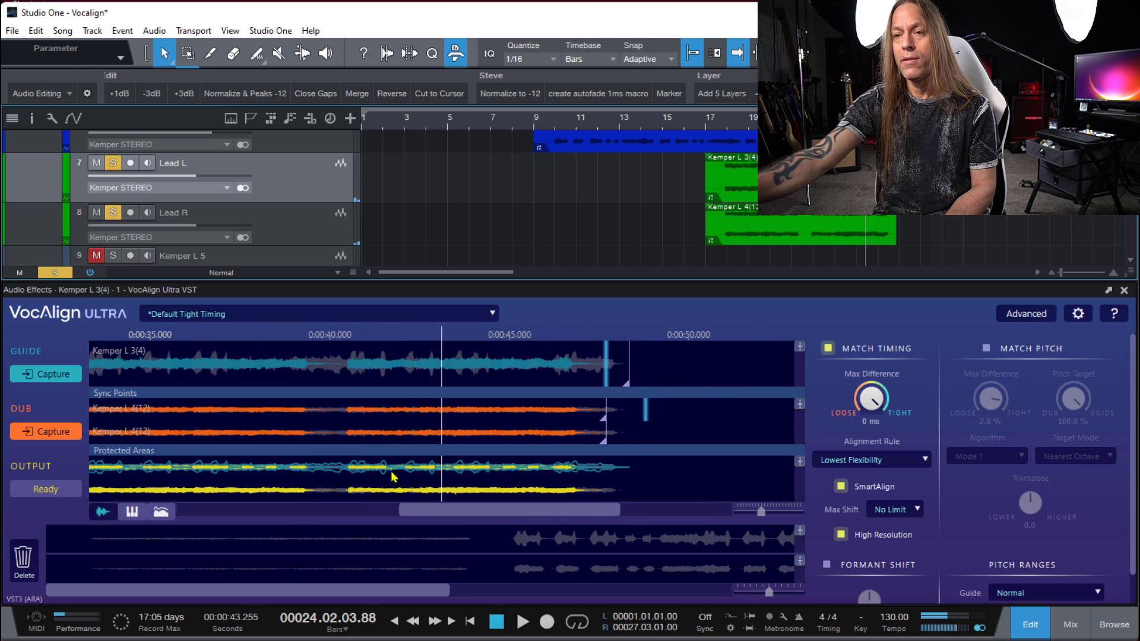
# - Browse the Instrument Harmony presets and the dub's sync point and protected area options
pyautogui.click(269, 315)
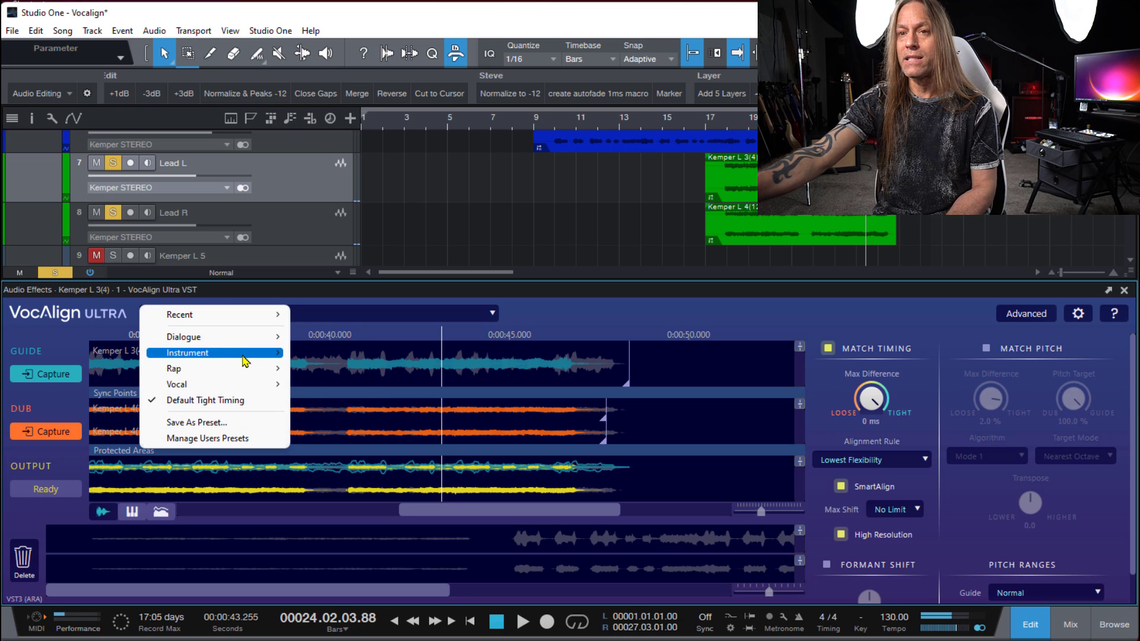
pyautogui.moveTo(263, 357)
pyautogui.moveTo(349, 379)
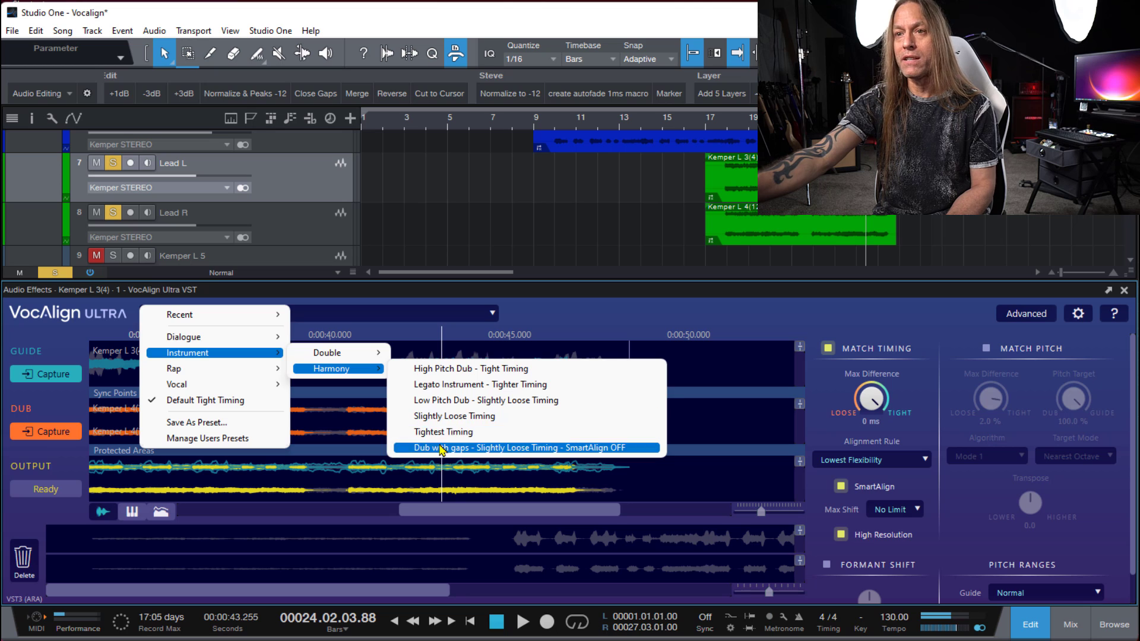
pyautogui.click(522, 308)
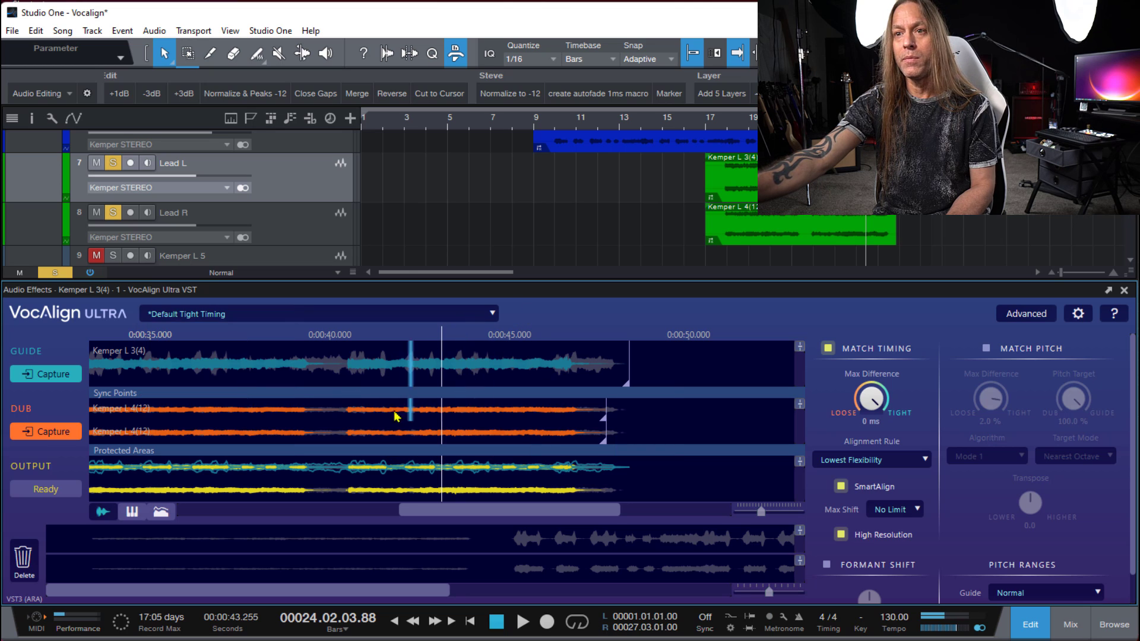
pyautogui.rightClick(375, 434)
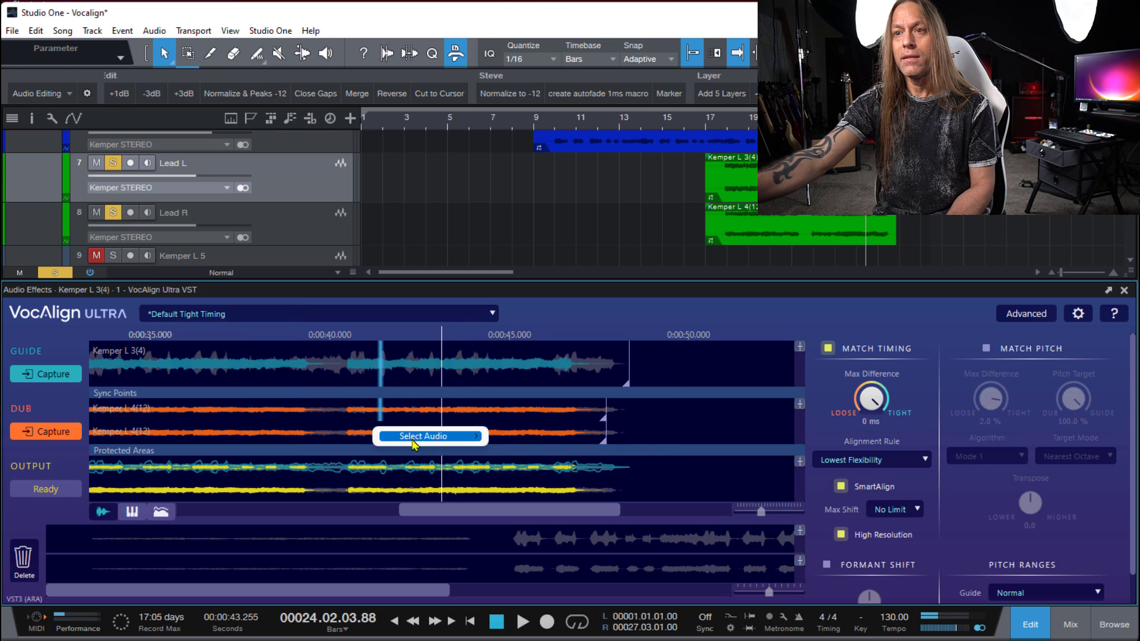
pyautogui.rightClick(417, 415)
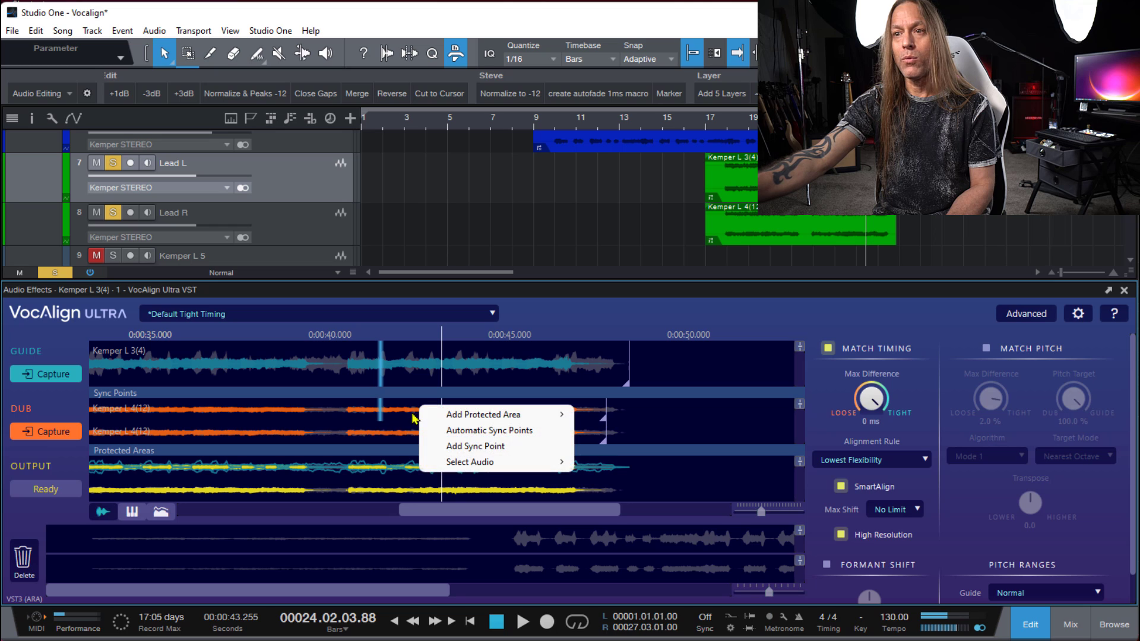
pyautogui.click(499, 448)
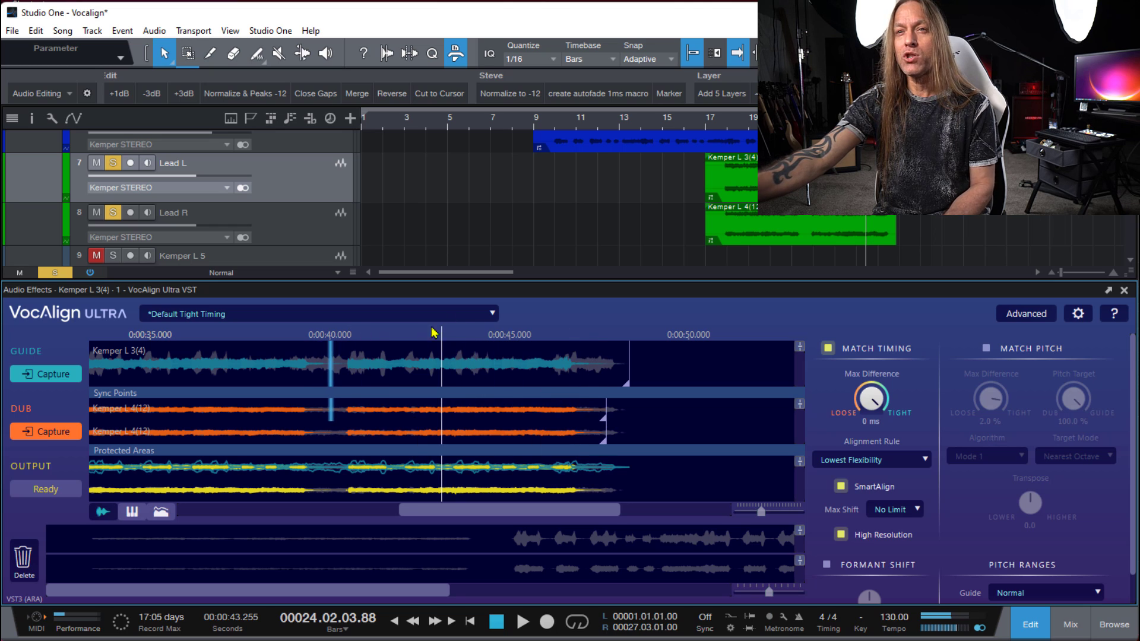
# - Load the Instrument - Harmony - Tightest Timing preset for the lead pair and set its alignment rule to Lowest Flexibility
pyautogui.click(477, 318)
pyautogui.moveTo(239, 343)
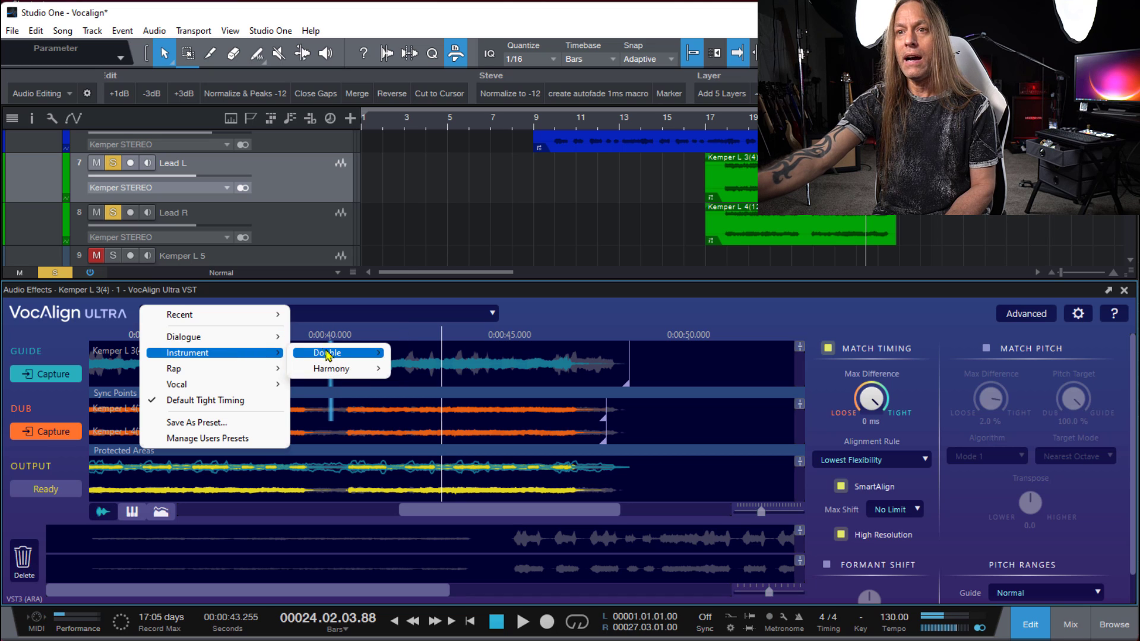
pyautogui.moveTo(347, 369)
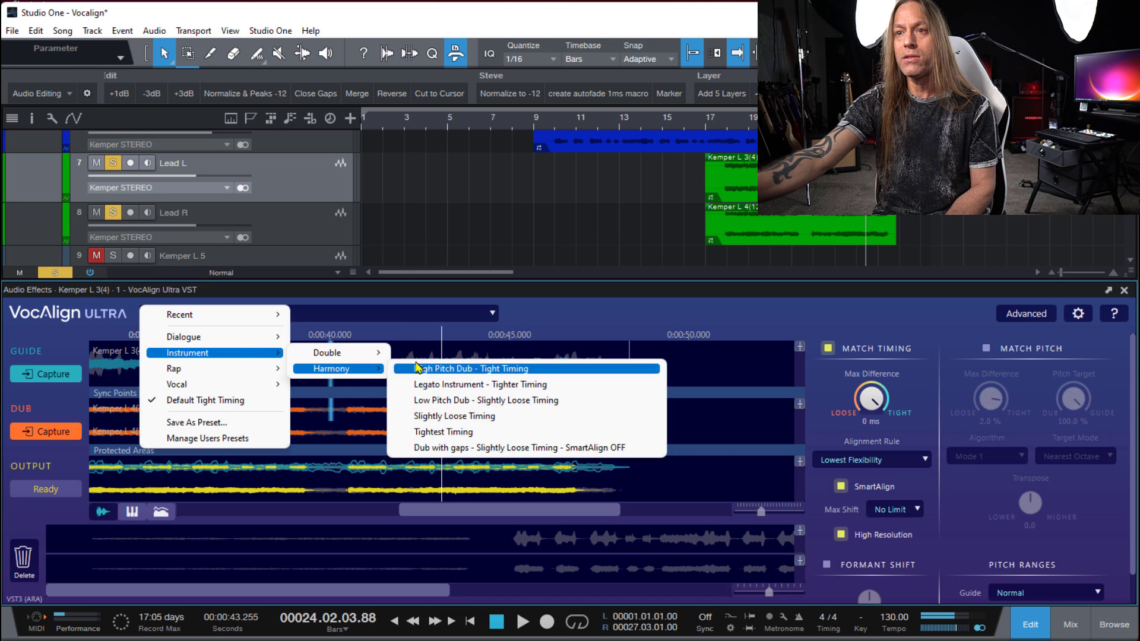
pyautogui.click(470, 433)
pyautogui.click(867, 463)
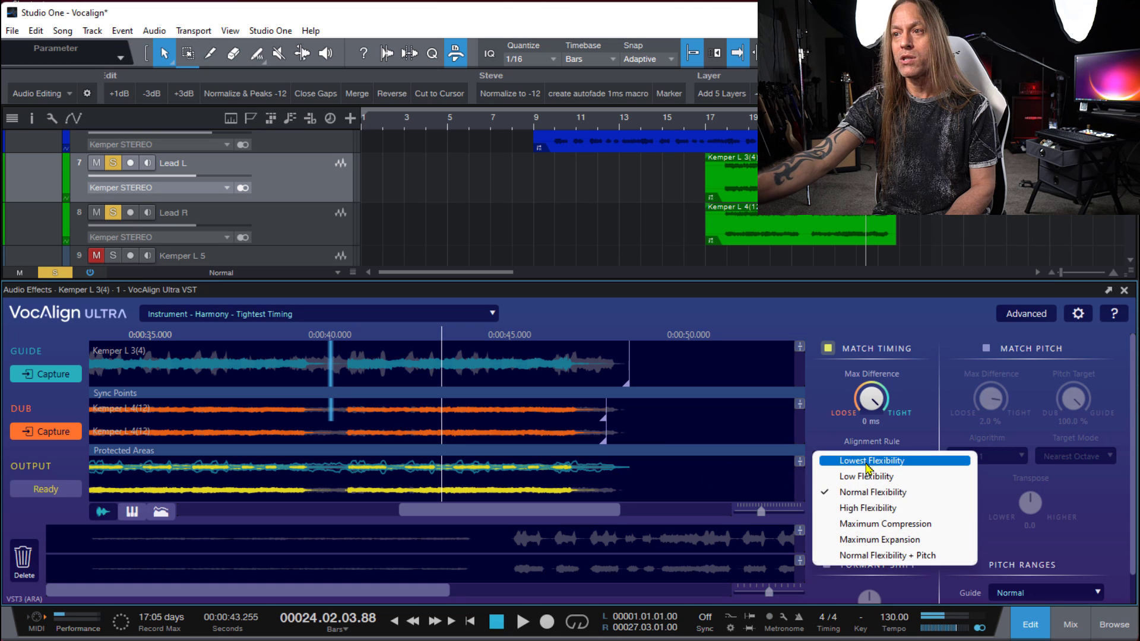
pyautogui.click(867, 463)
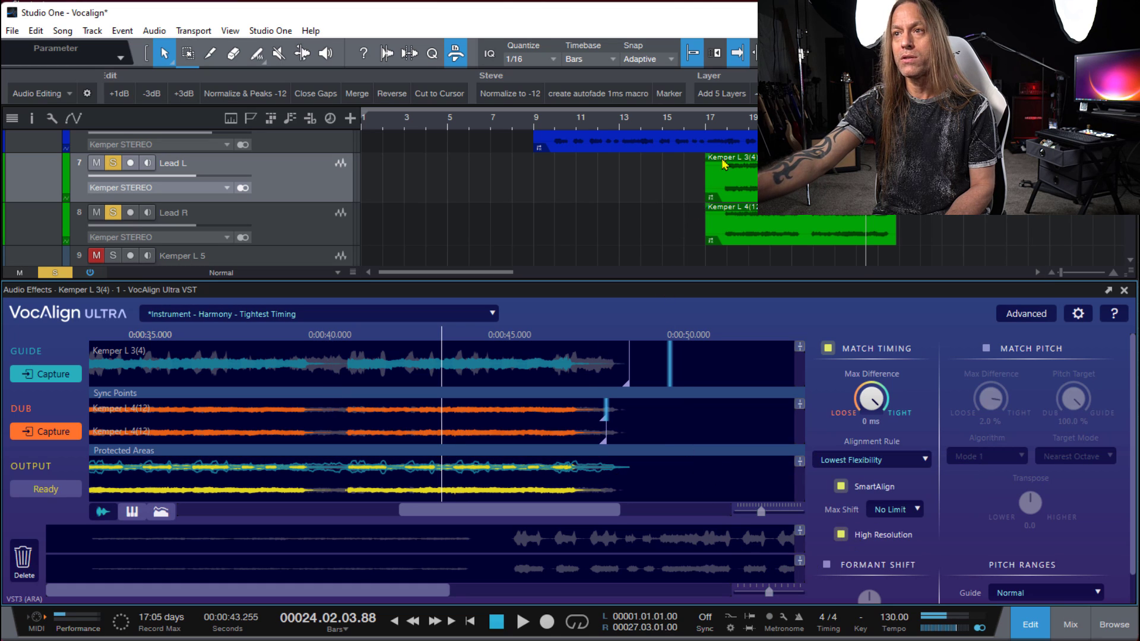
# - Play the leads from bar 17 beat 4 with the Harmony preset and stop around bar 20
pyautogui.click(722, 126)
pyautogui.press('space')
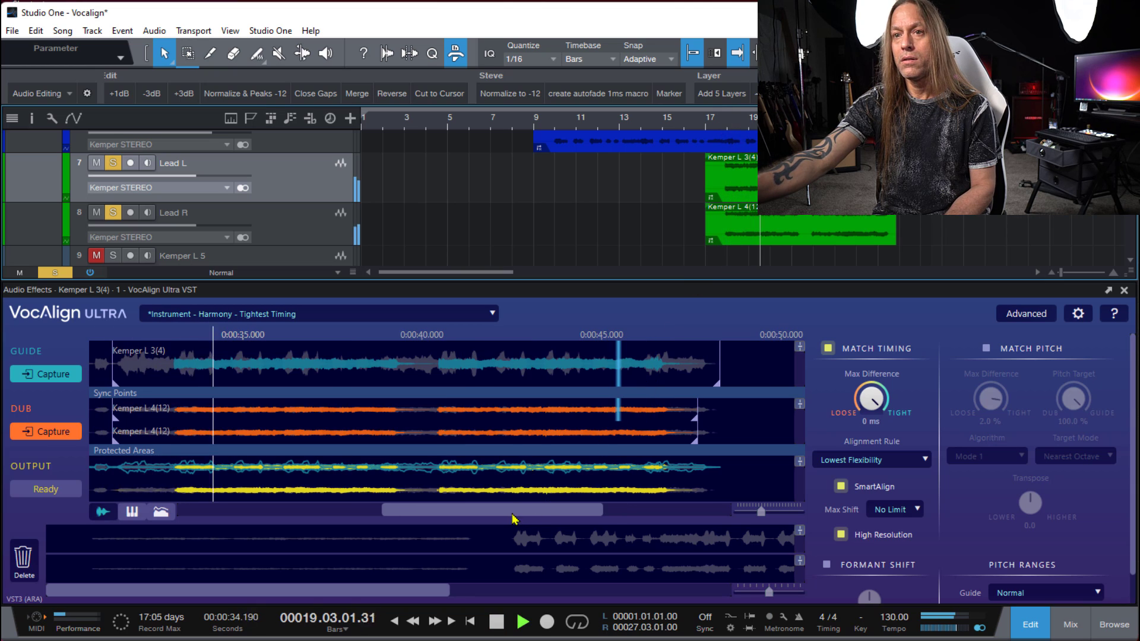
pyautogui.press('space')
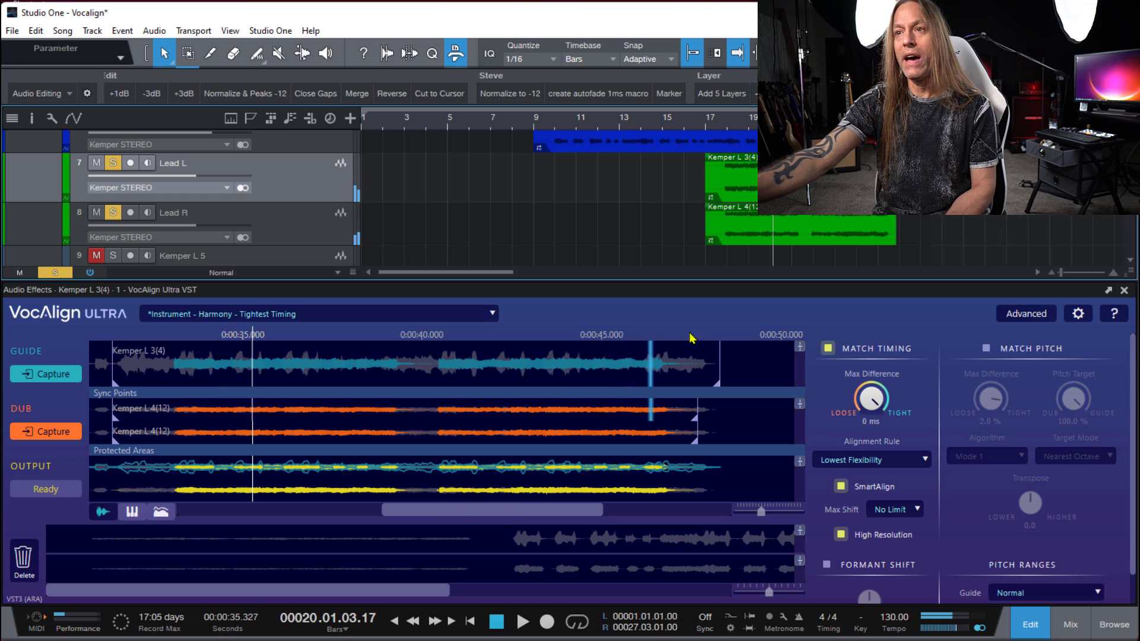
# - Close the VocAlign editor and play the full arrangement from bar 2 through the end of the guitar parts
pyautogui.click(1124, 291)
pyautogui.scroll(3, 419, 369)
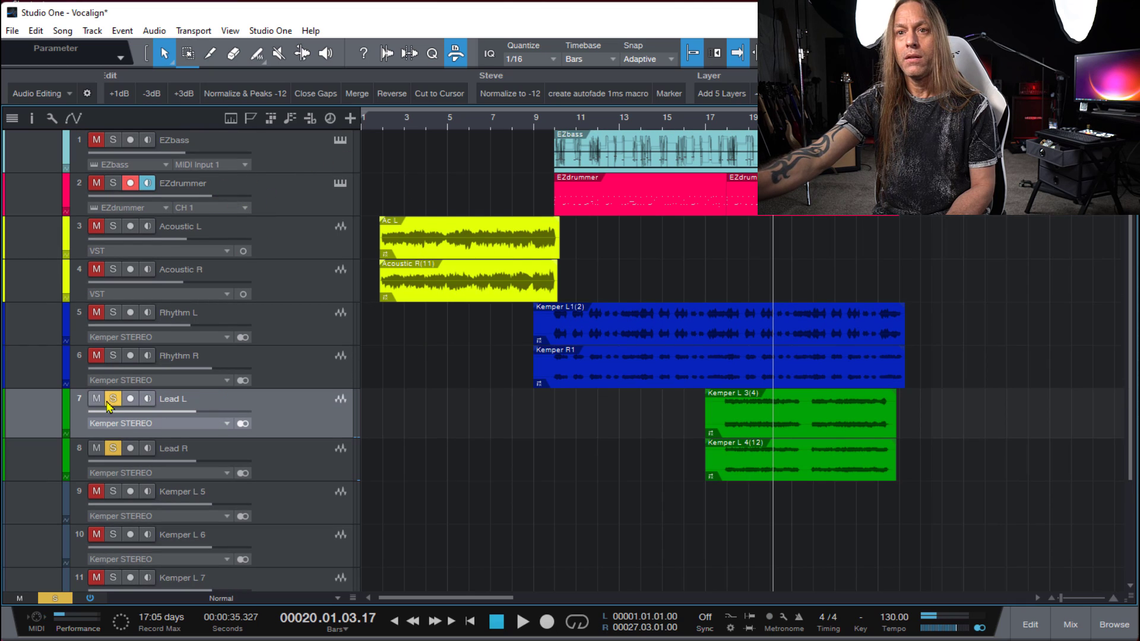
pyautogui.click(384, 124)
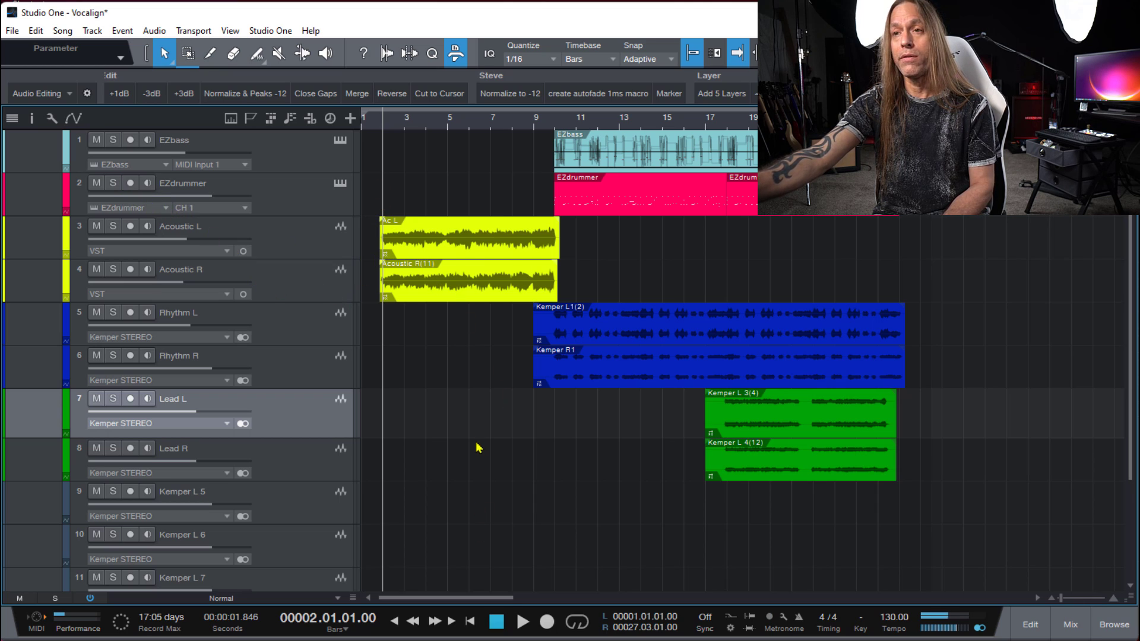
pyautogui.press('space')
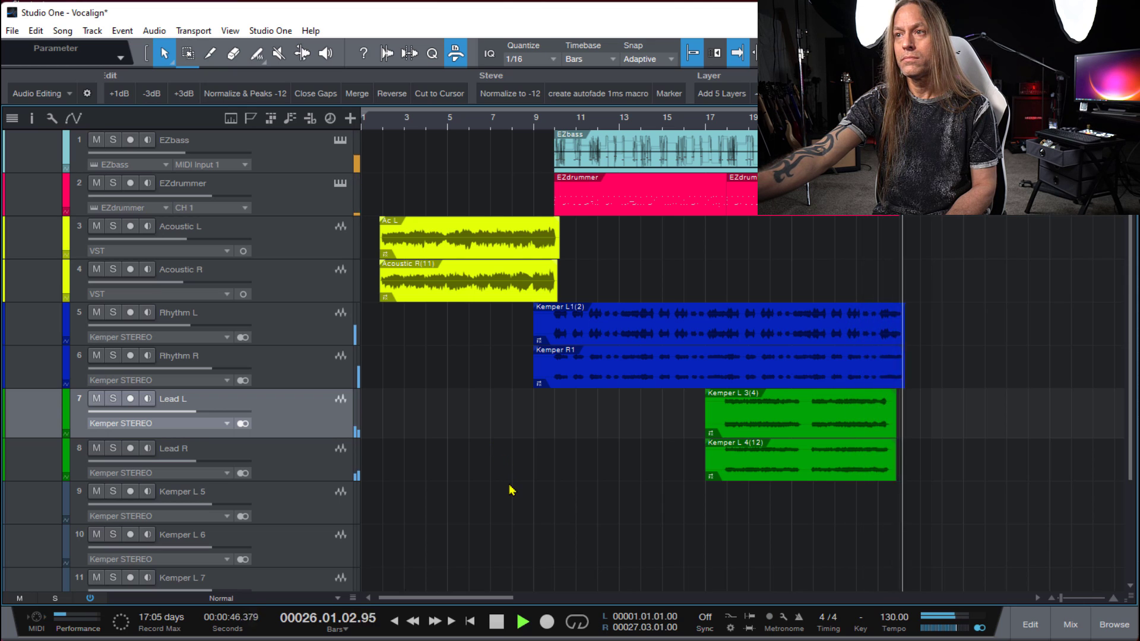
pyautogui.press('space')
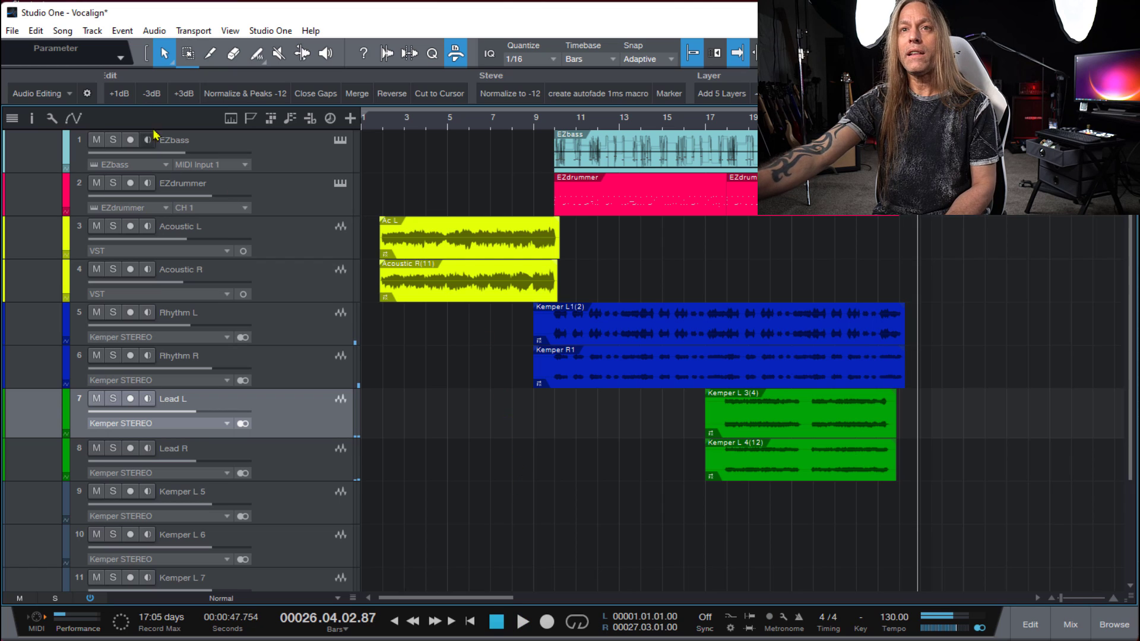
# - Show the track inspector and go through the Event FX section of the lead, rhythm and acoustic guitar clips
pyautogui.click(32, 120)
pyautogui.click(877, 456)
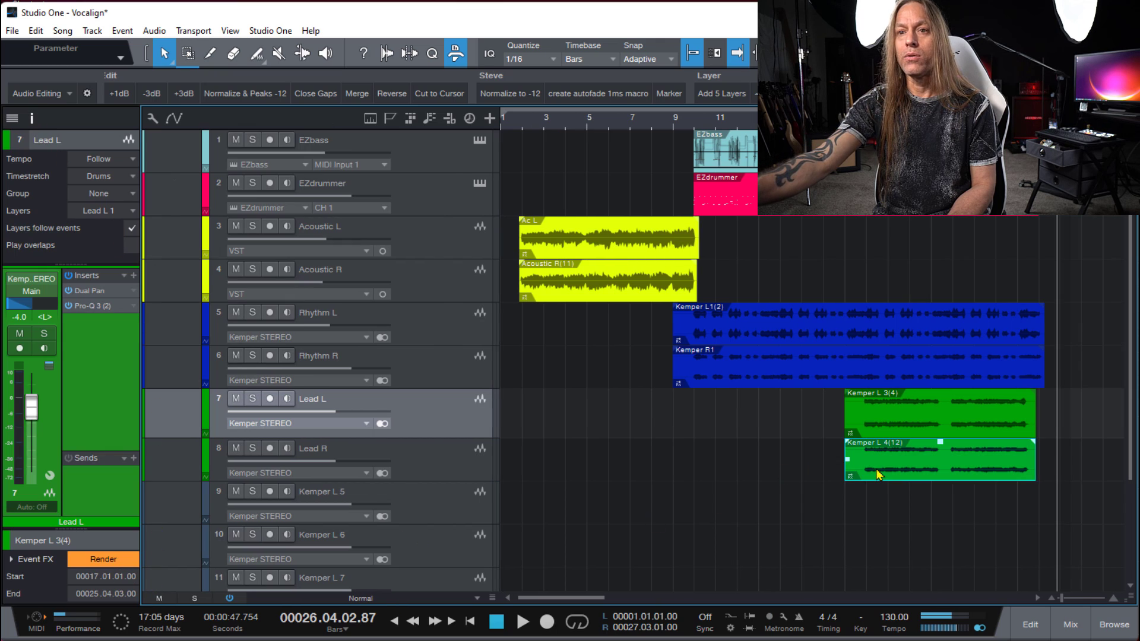
pyautogui.click(897, 418)
pyautogui.click(853, 370)
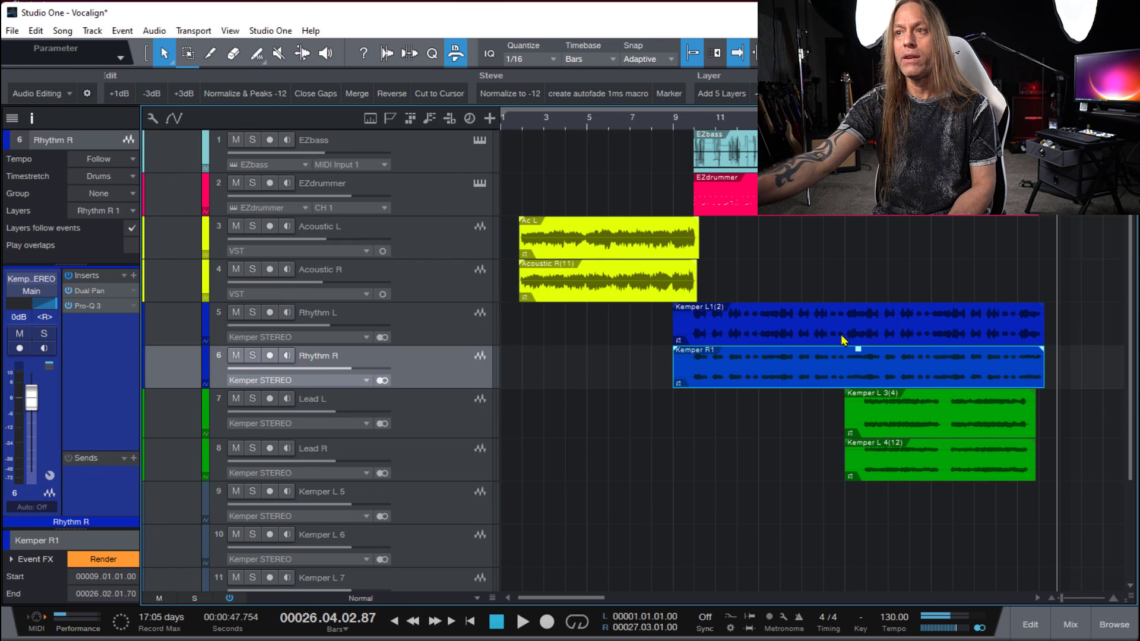
pyautogui.click(848, 337)
pyautogui.click(596, 270)
pyautogui.click(594, 253)
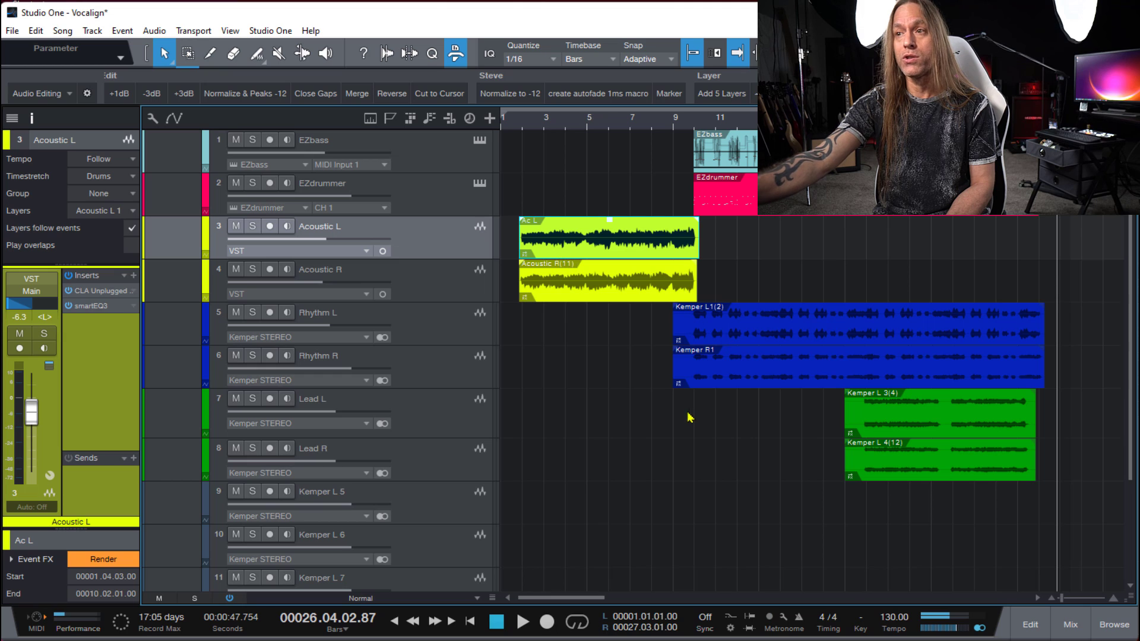
pyautogui.click(875, 476)
pyautogui.moveTo(909, 568); pyautogui.dragTo(602, 318)
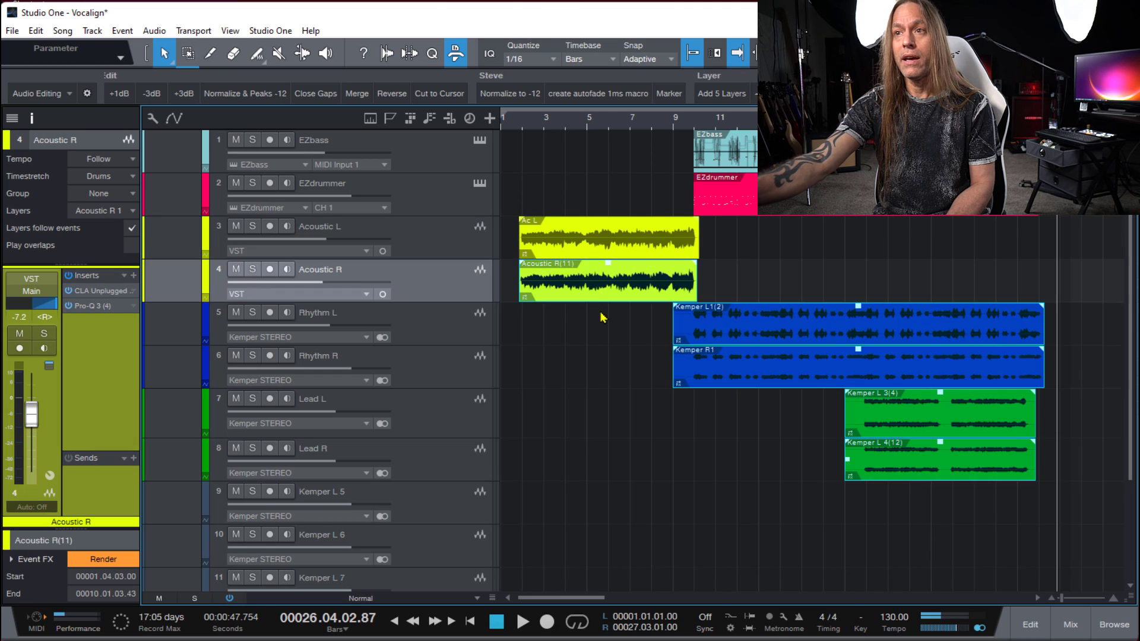
pyautogui.click(629, 396)
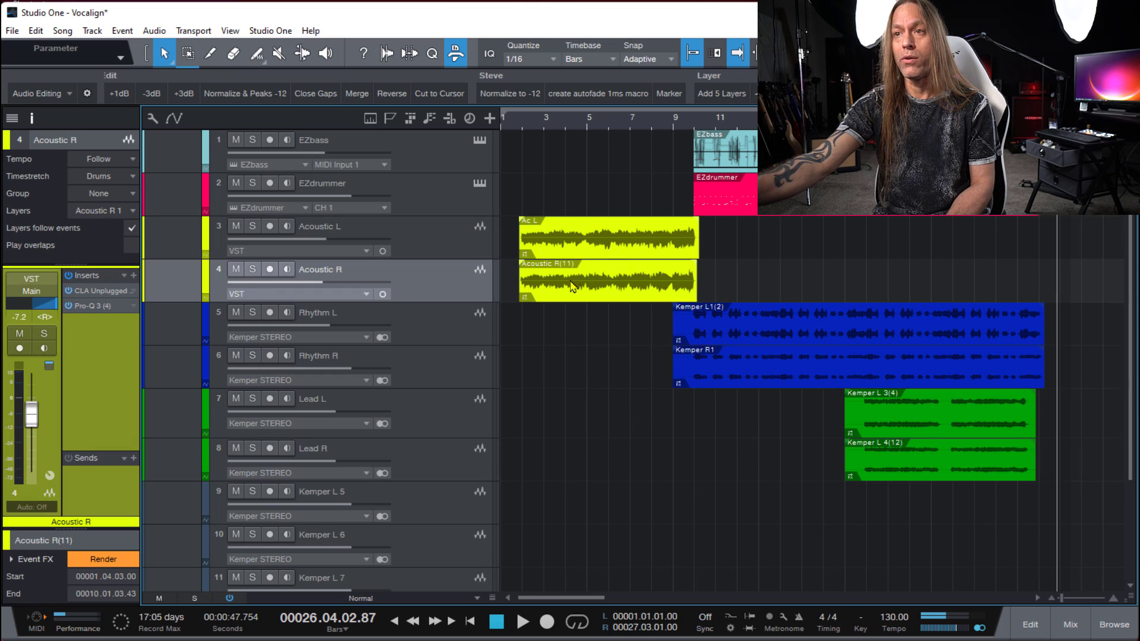
# - Render the Event FX on the left and right acoustic clips, Ac L and Acoustic R(11)
pyautogui.click(528, 254)
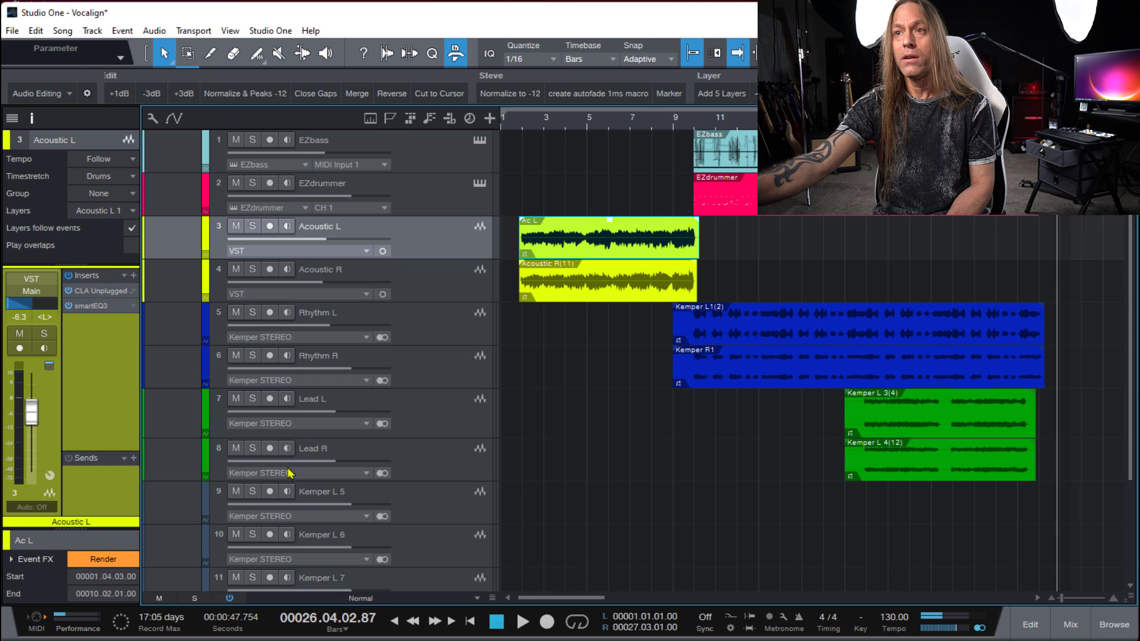
pyautogui.click(116, 564)
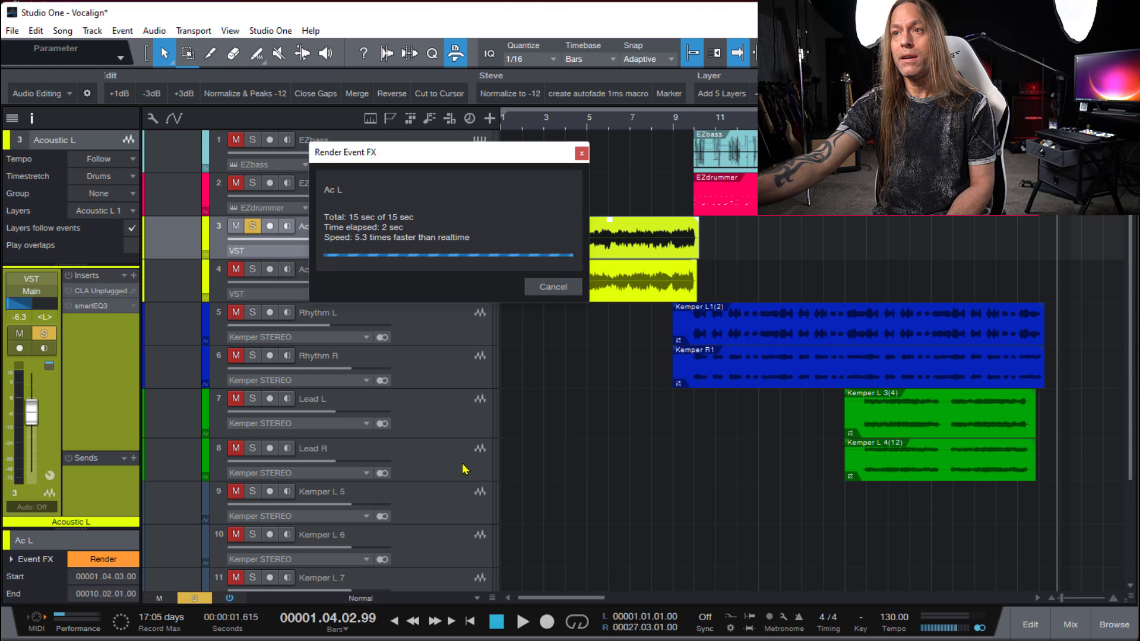
pyautogui.click(104, 559)
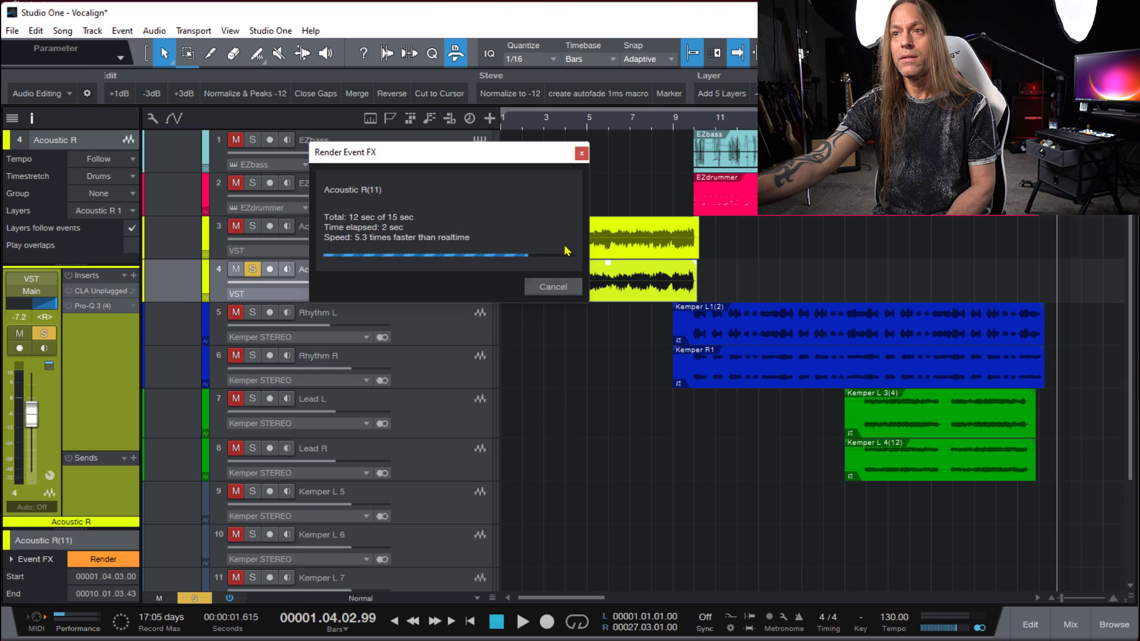
# - Play the rendered acoustic guitars from bar 2 and stop near the end of bar 4
pyautogui.click(523, 122)
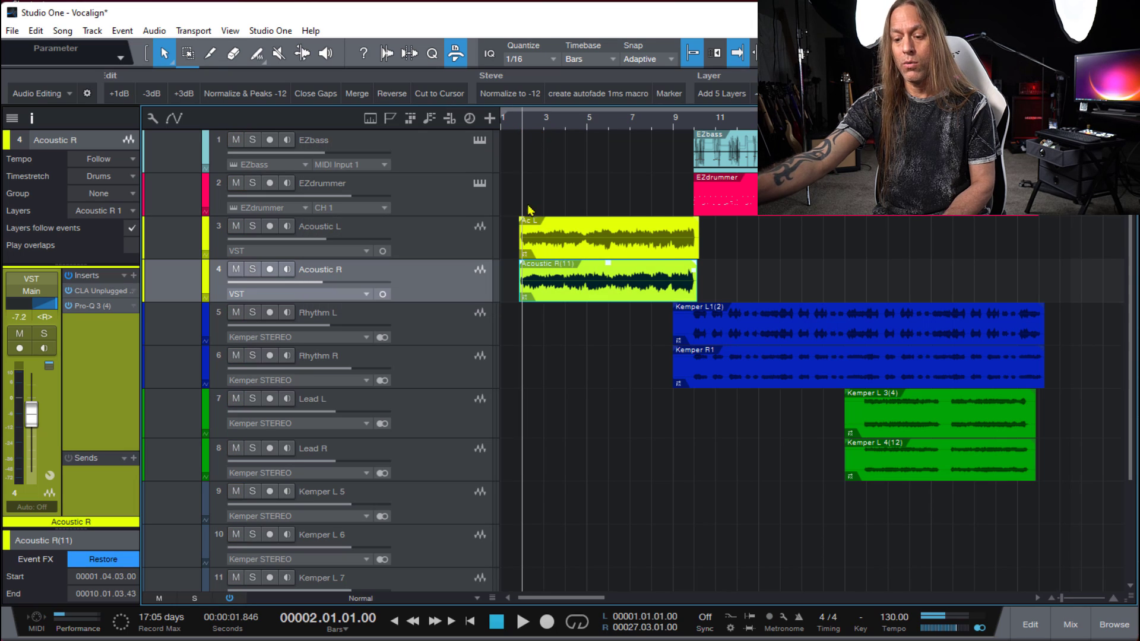
pyautogui.press('space')
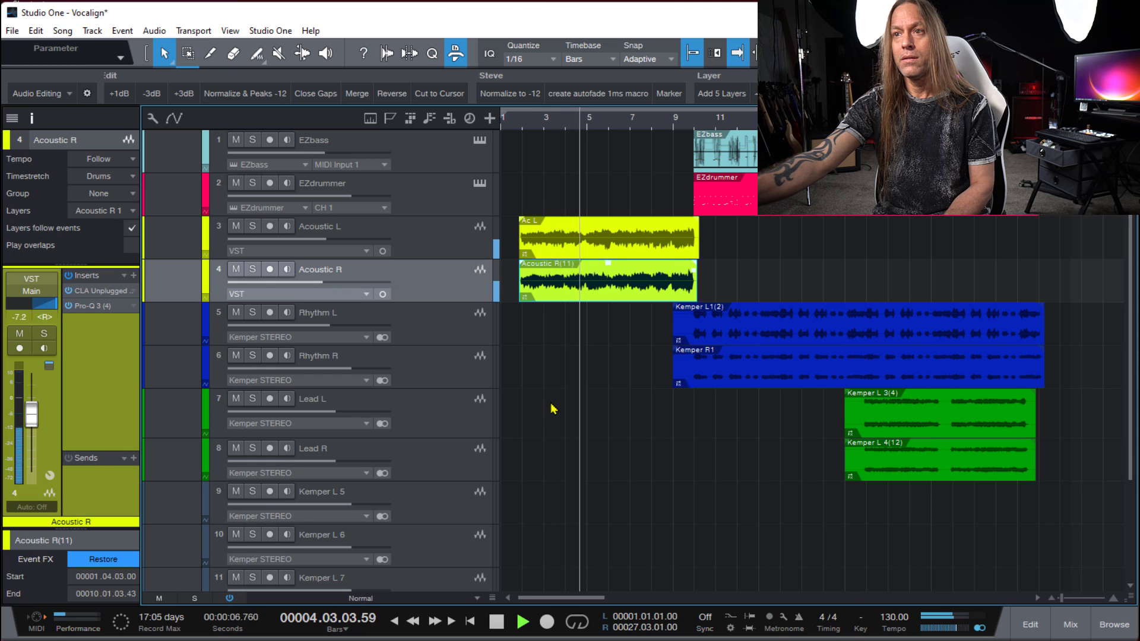
pyautogui.press('space')
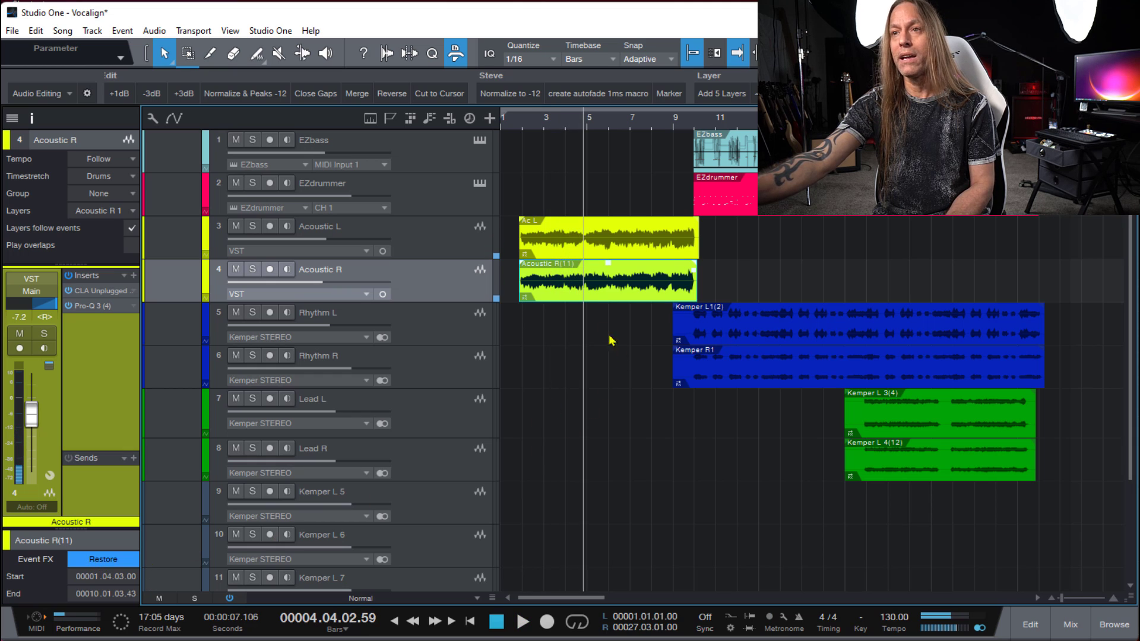